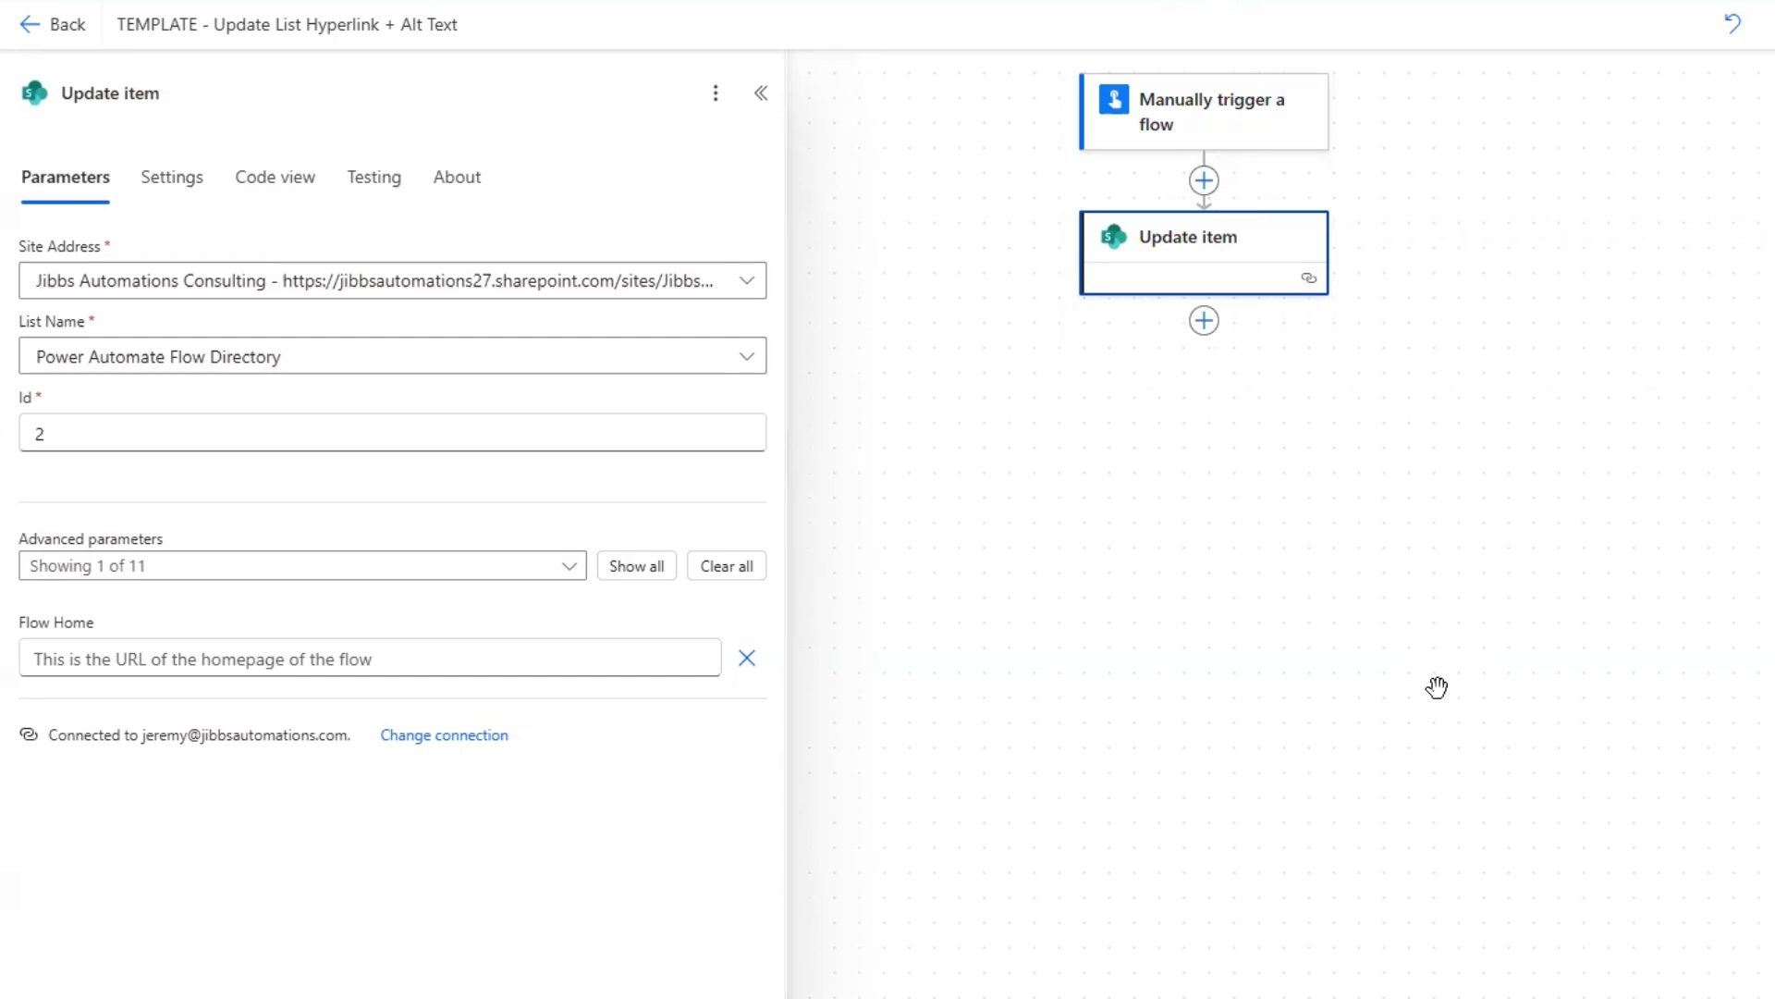
Check the Update item's Flow Home field, then switch to the SharePoint Power Automate Flow Directory list.
click(143, 663)
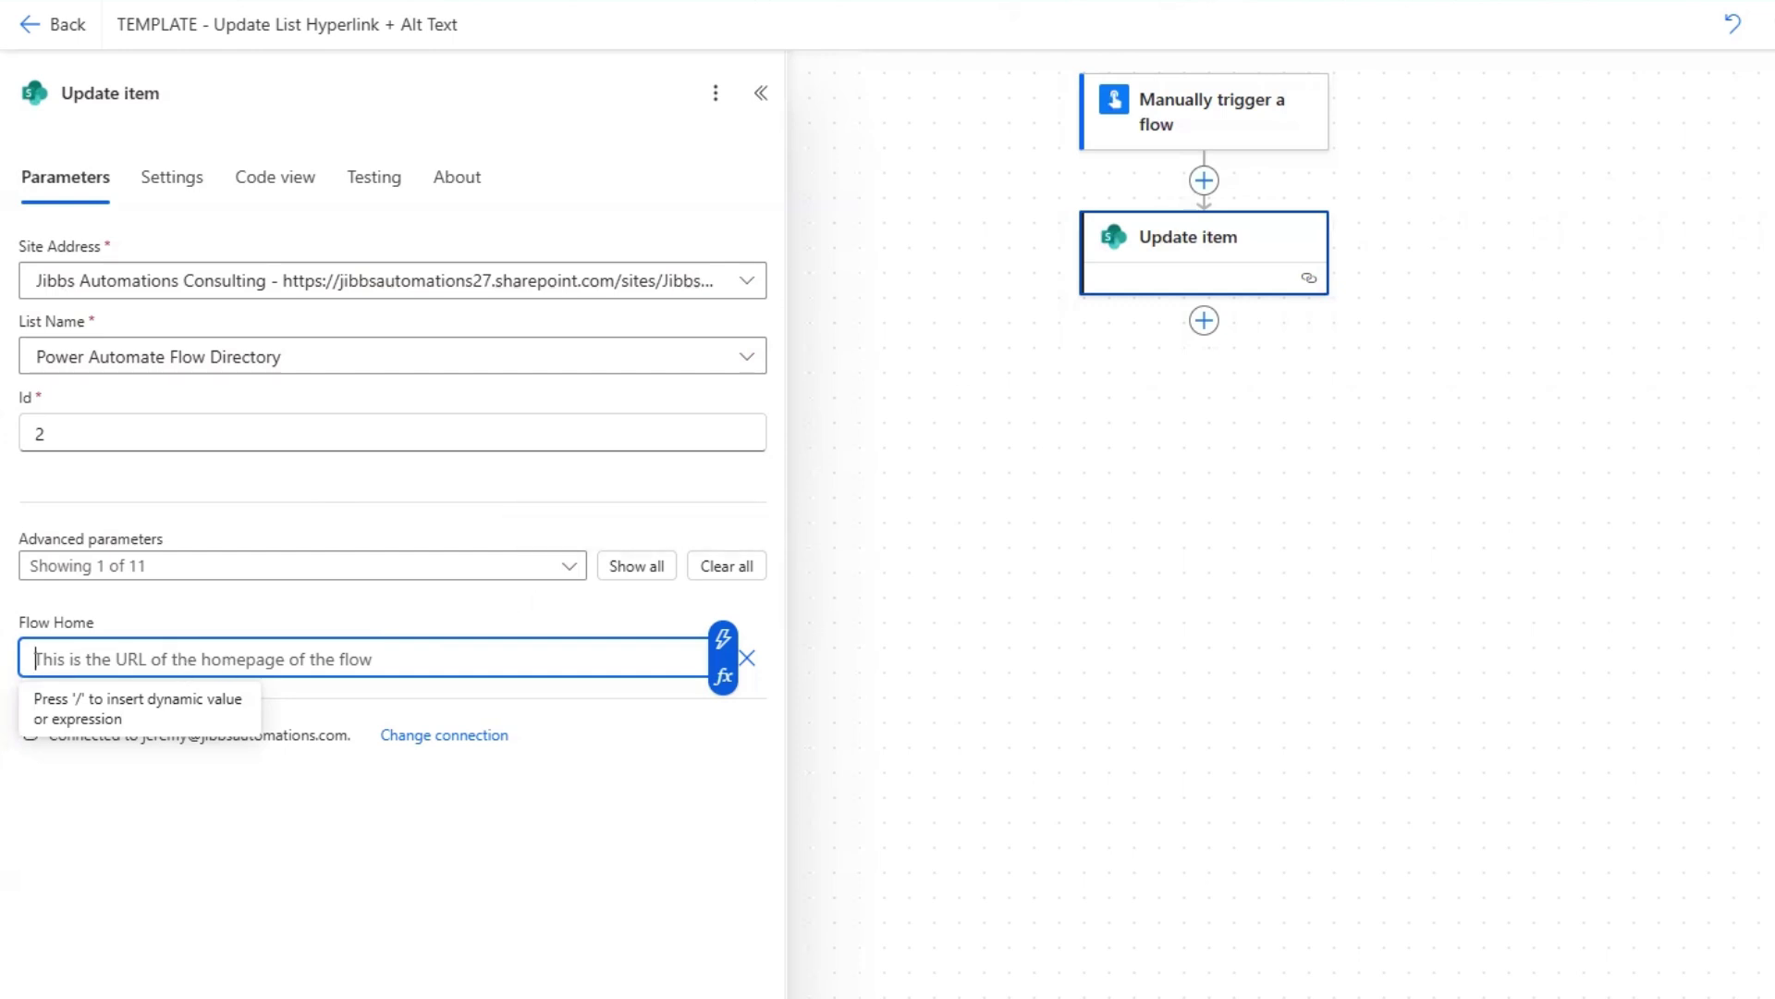
click(1572, 2)
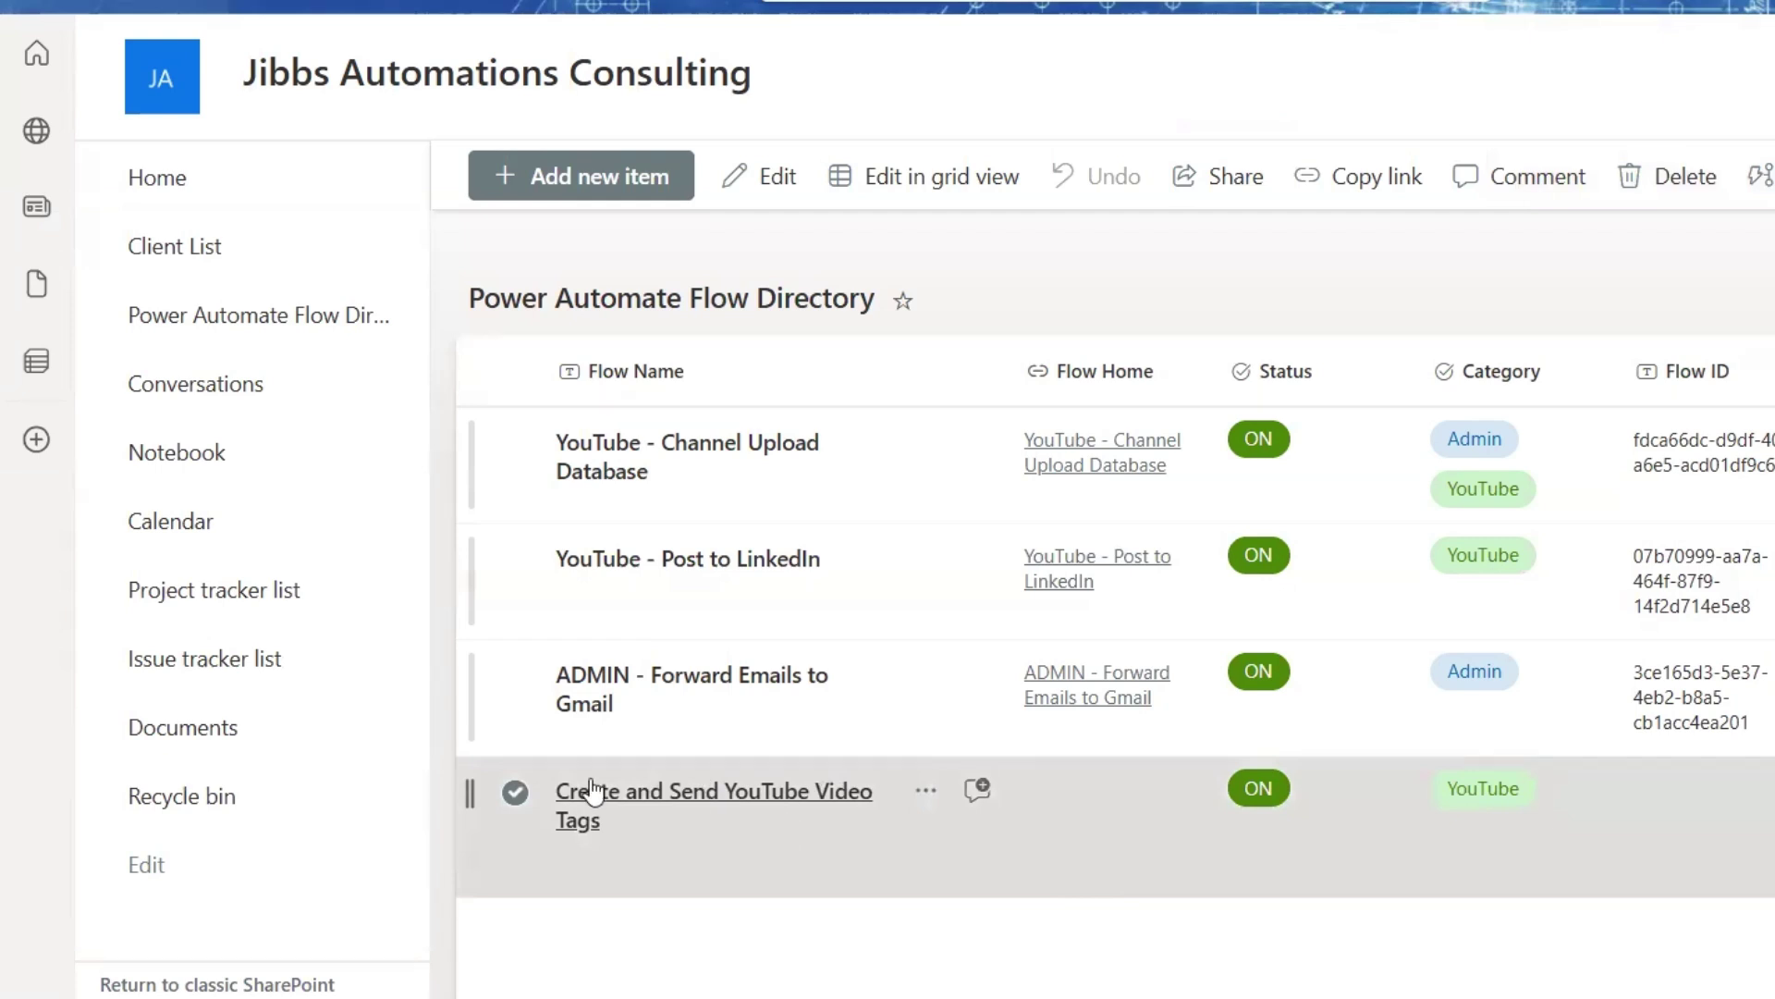
click(588, 793)
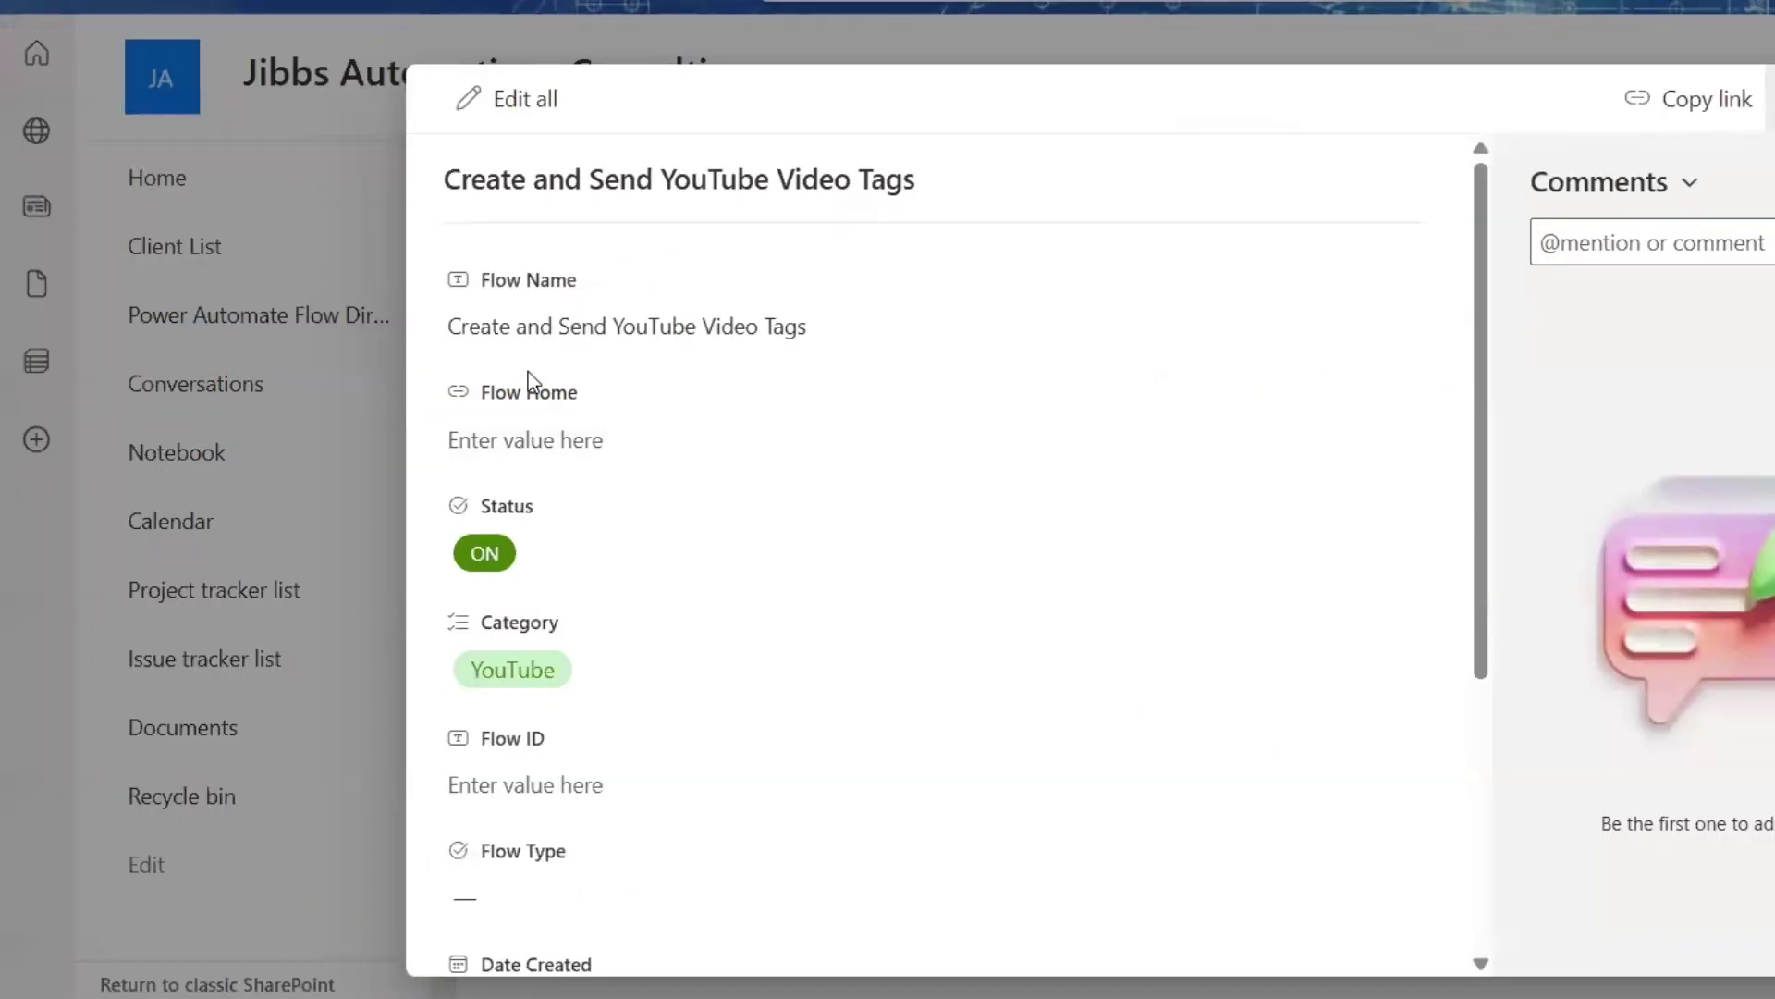
click(718, 441)
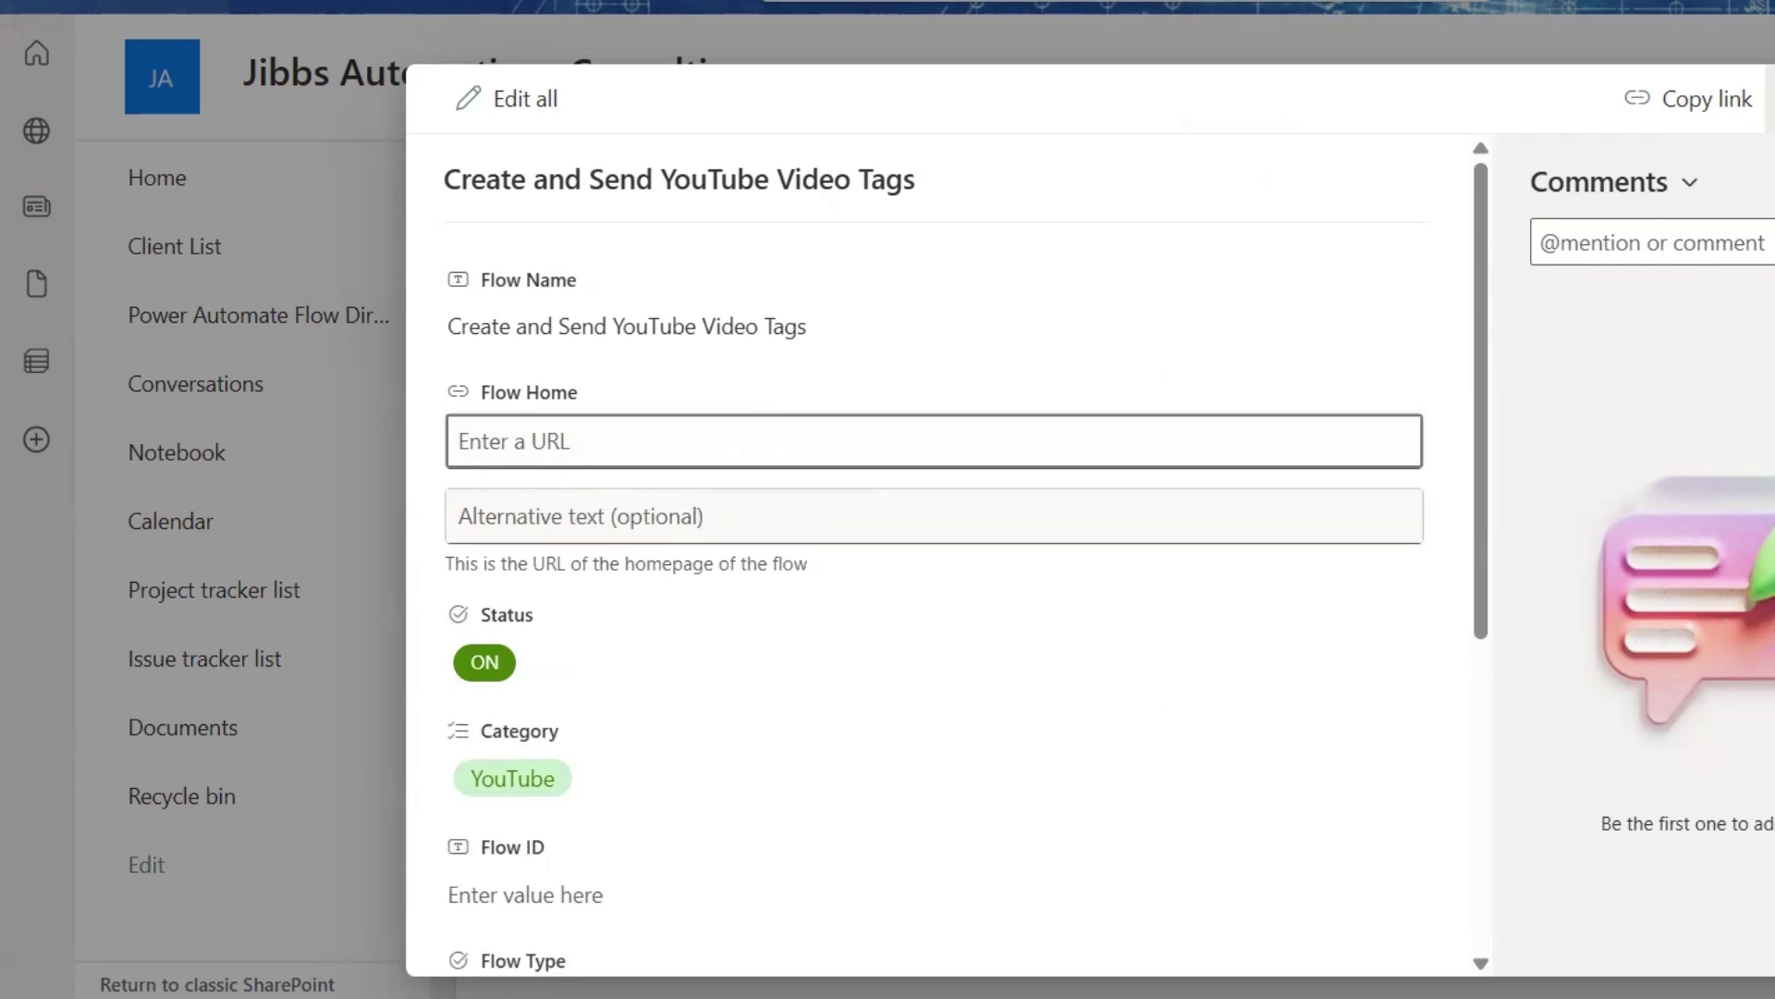
key(Escape)
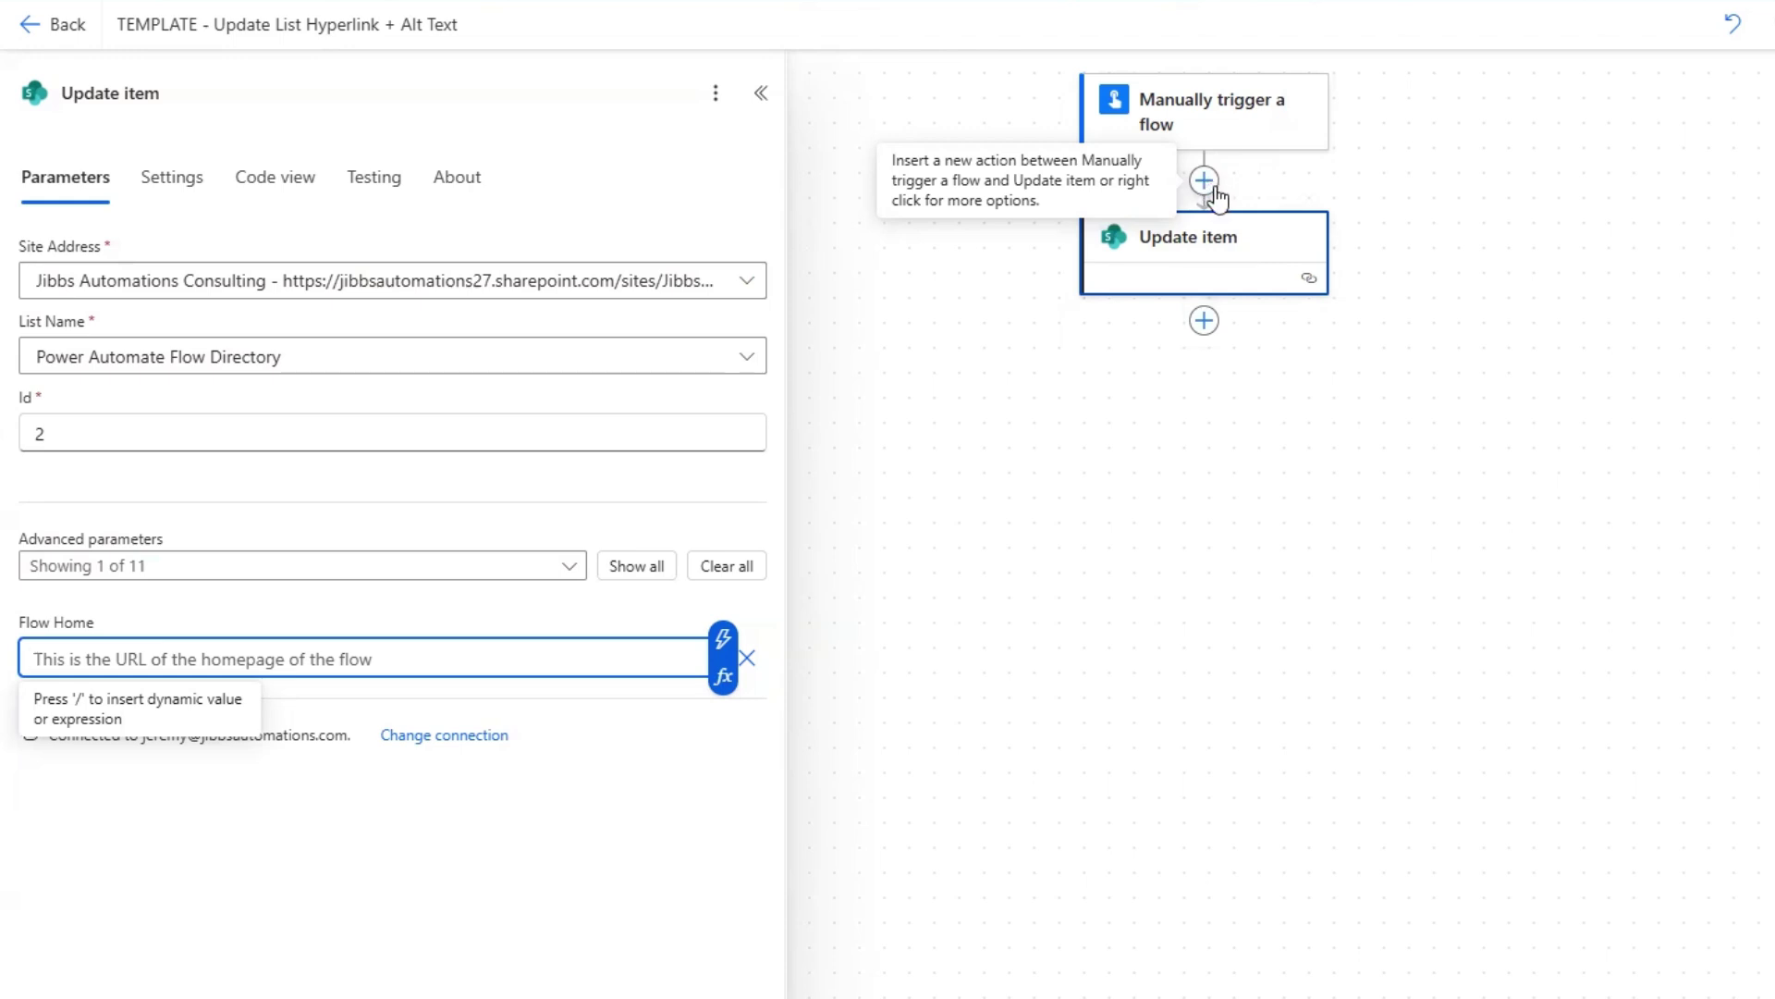
Delete the Update item step, leaving only the Manually trigger a flow trigger.
right_click(1222, 244)
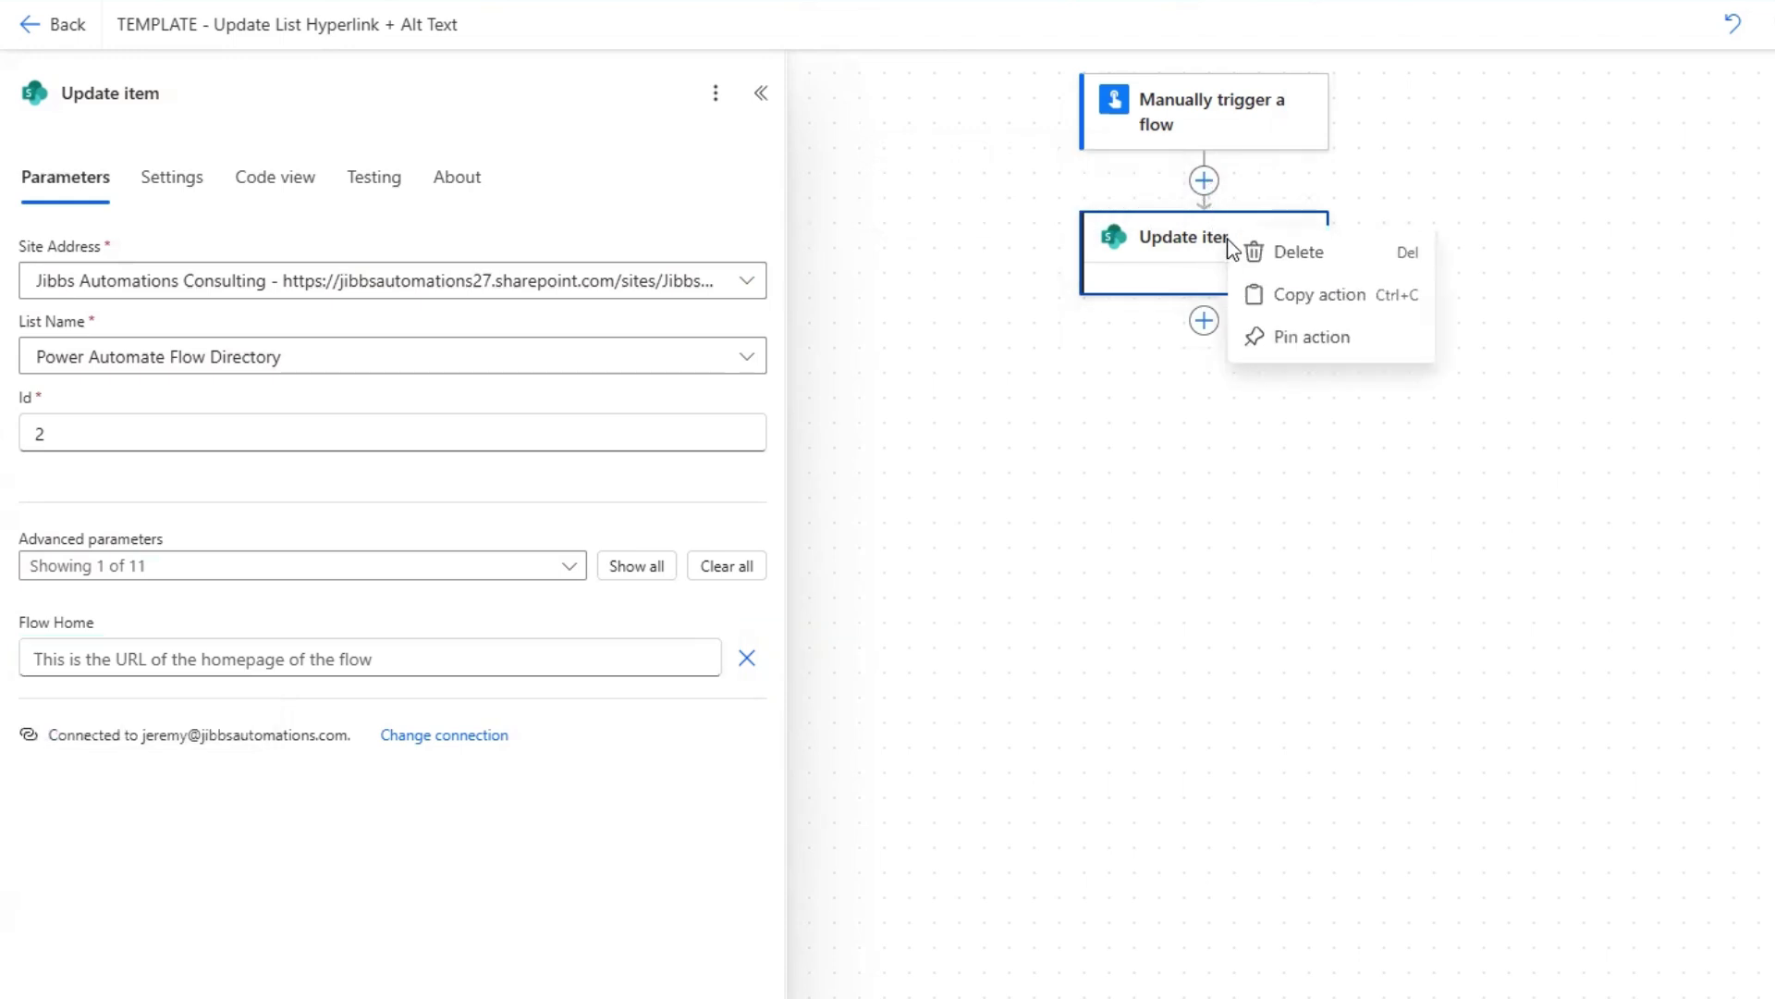
click(1312, 266)
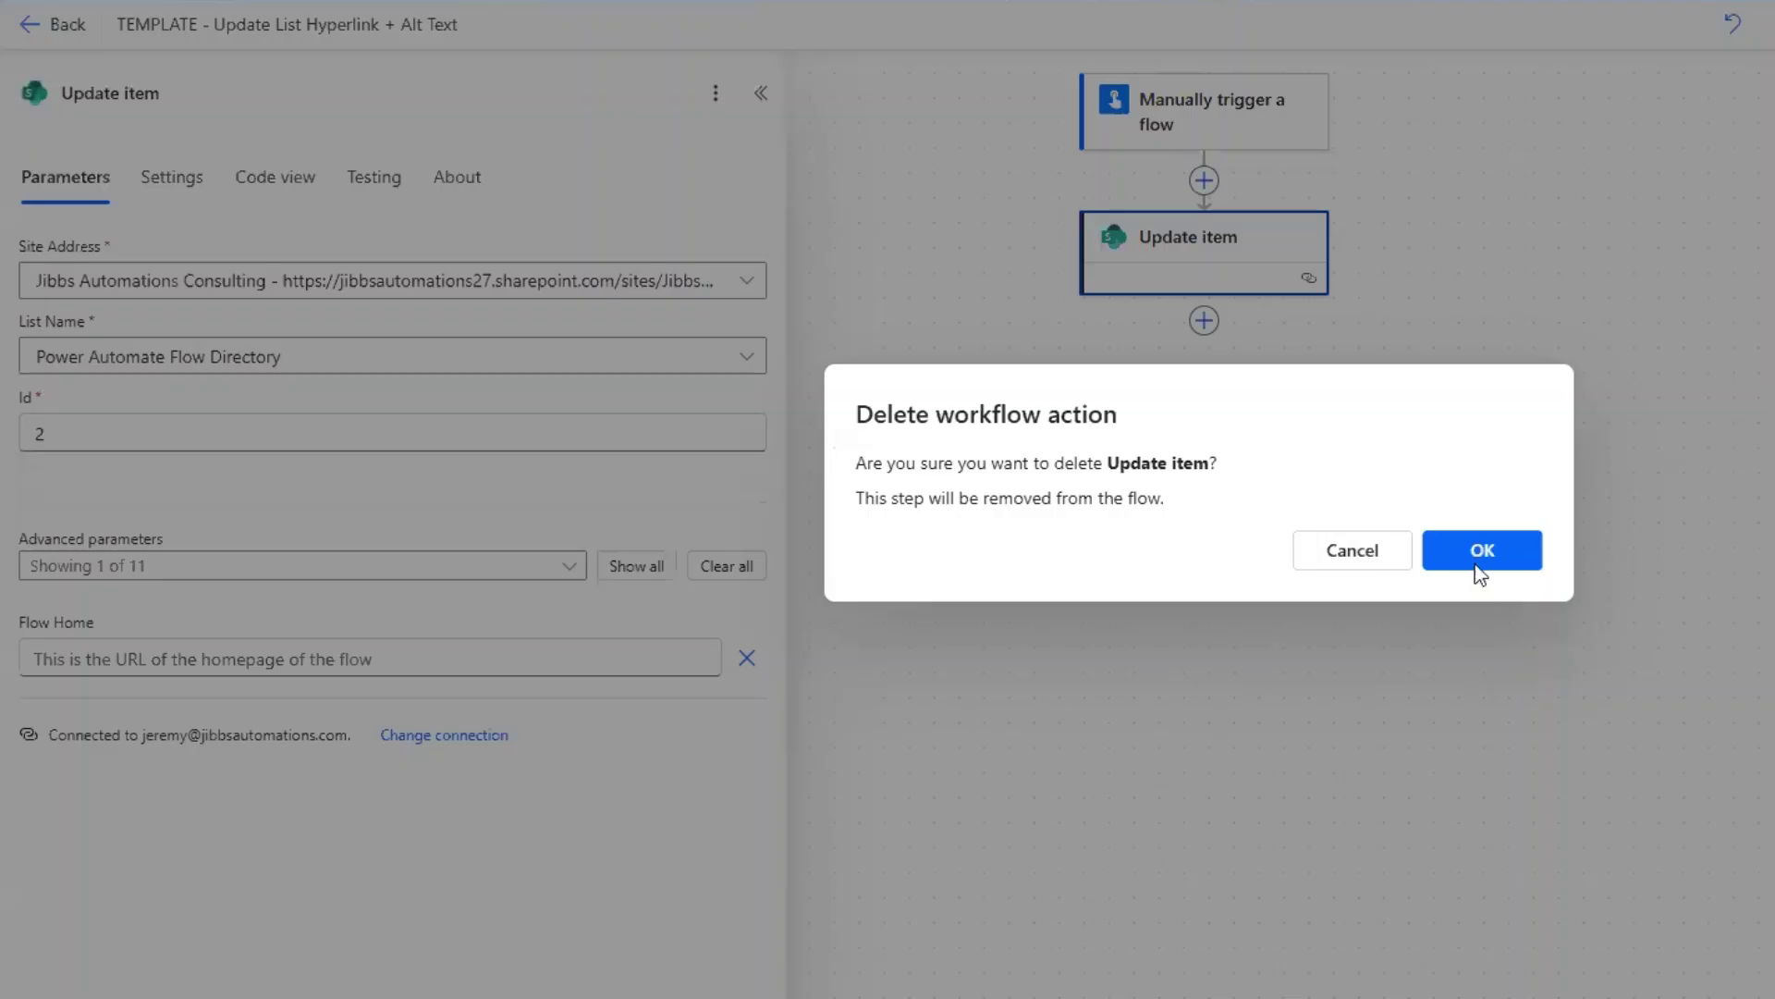
click(1483, 553)
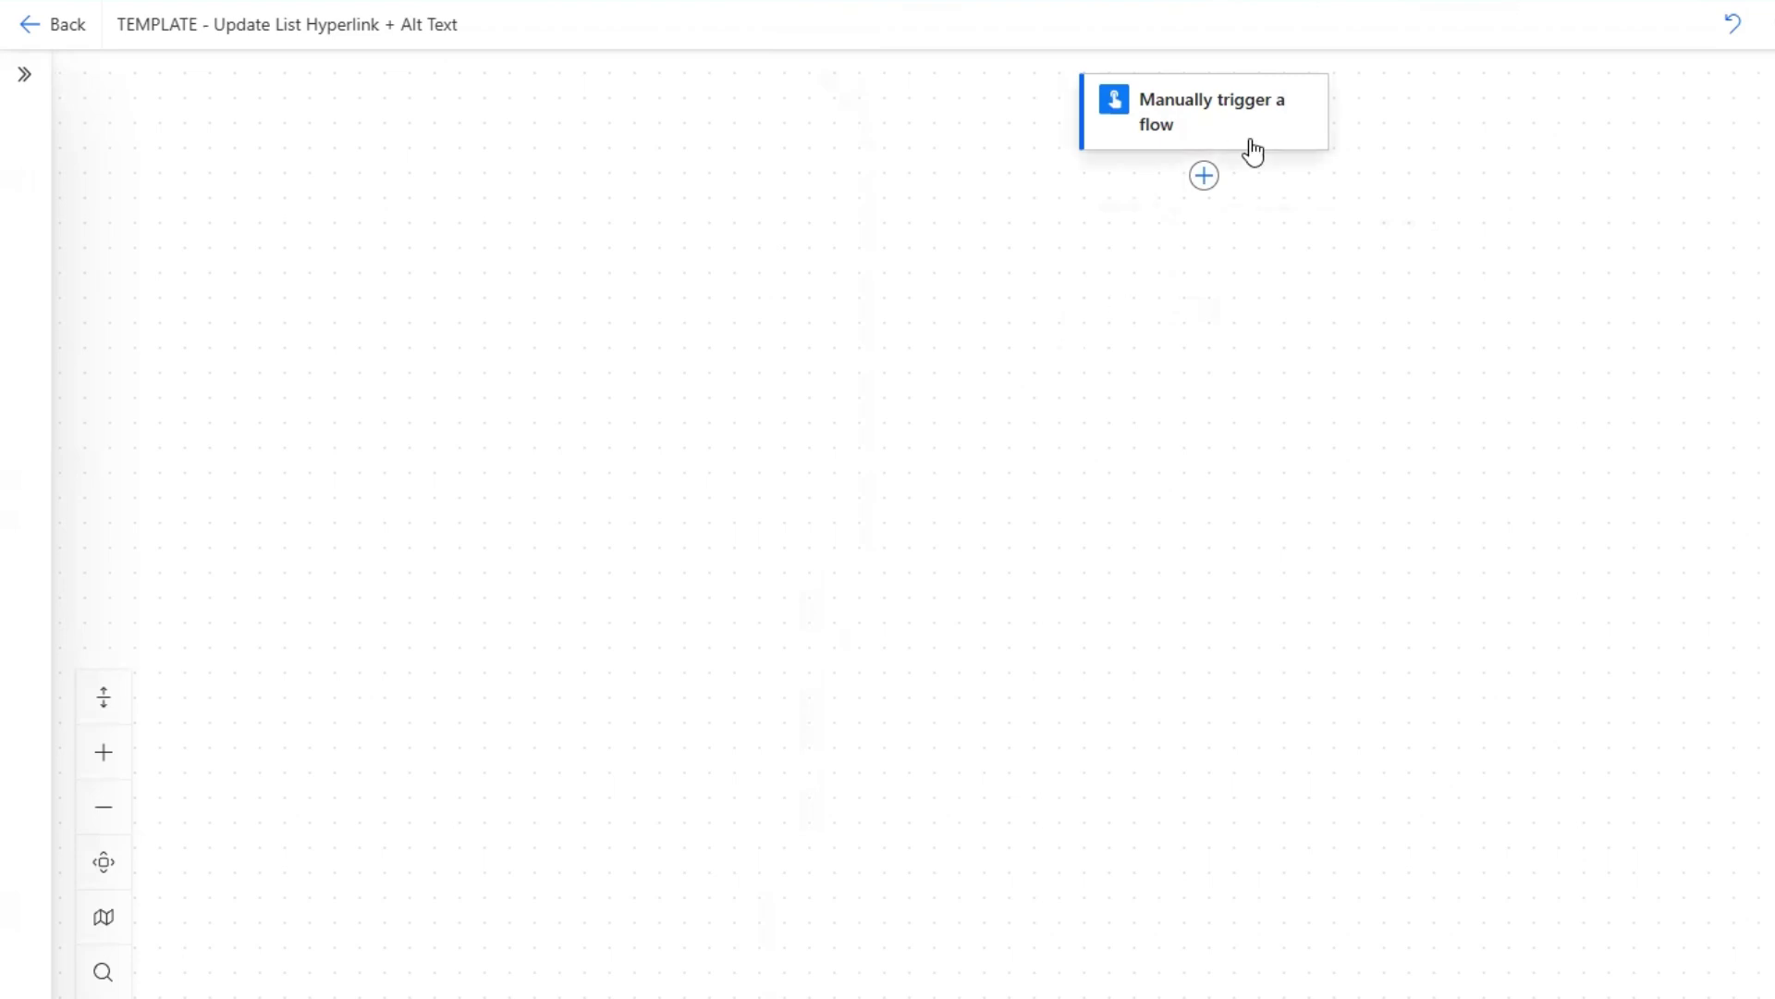
Add a Send an HTTP request to SharePoint action for the Jibbs Automations Consulting site.
click(1204, 176)
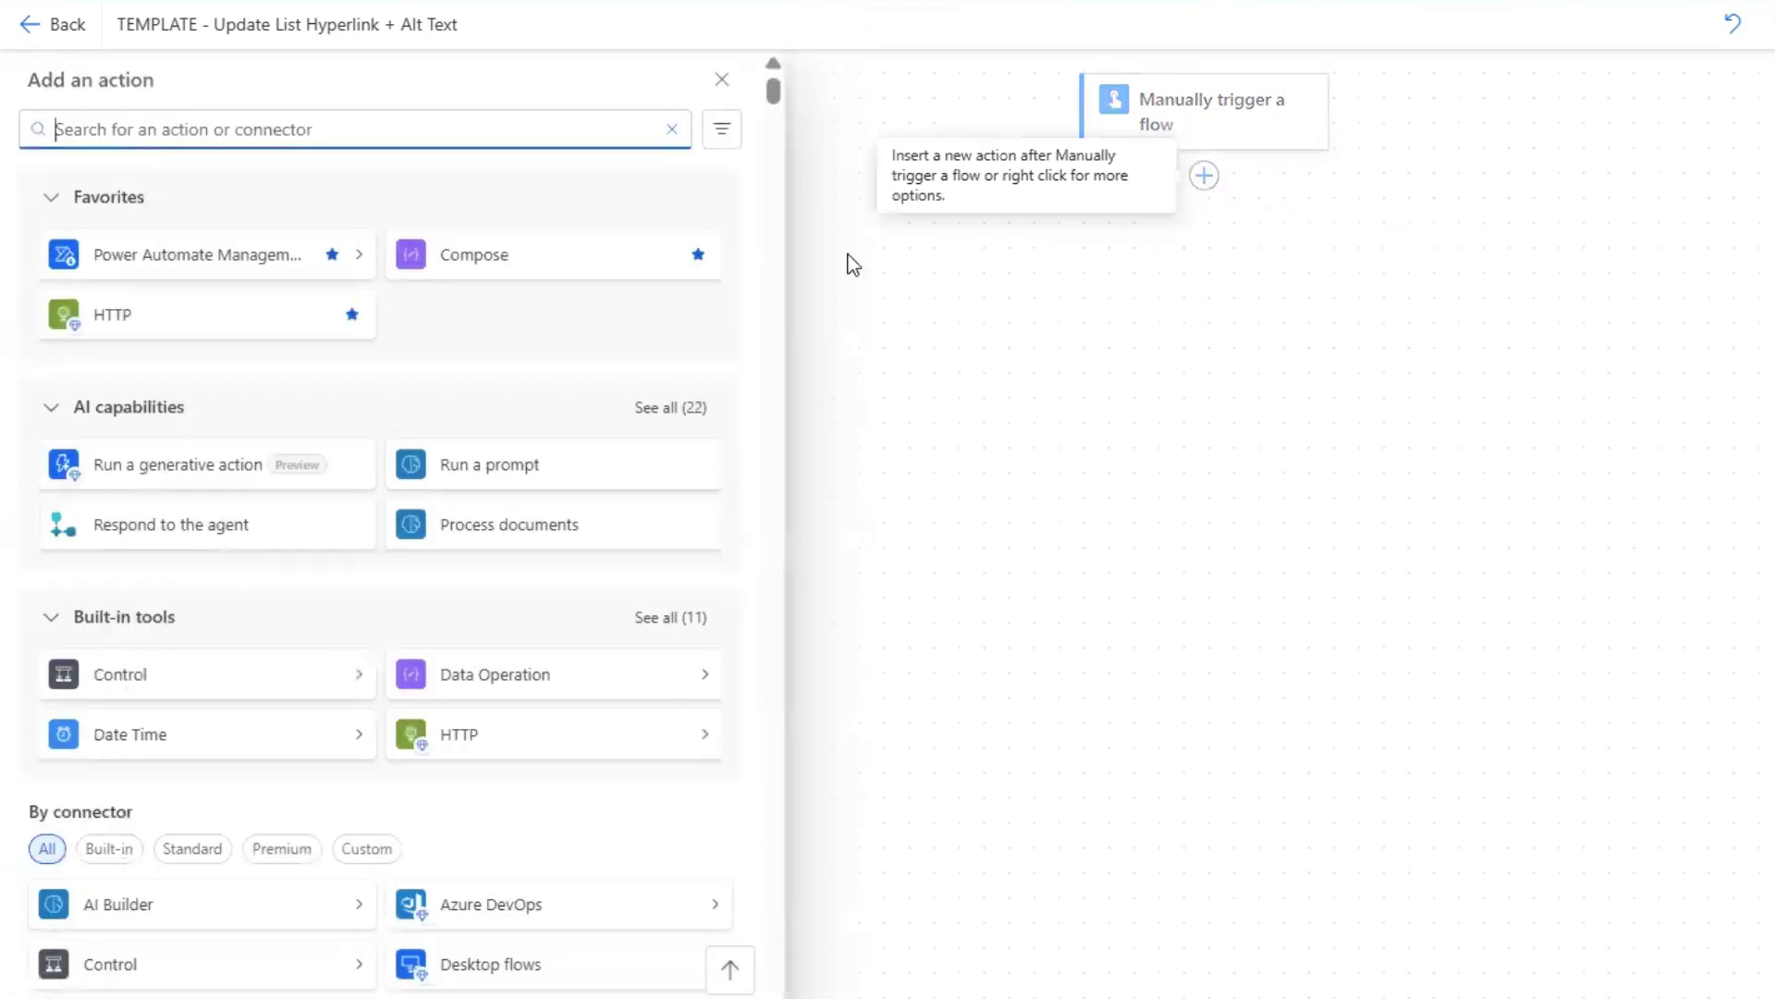
text(send an )
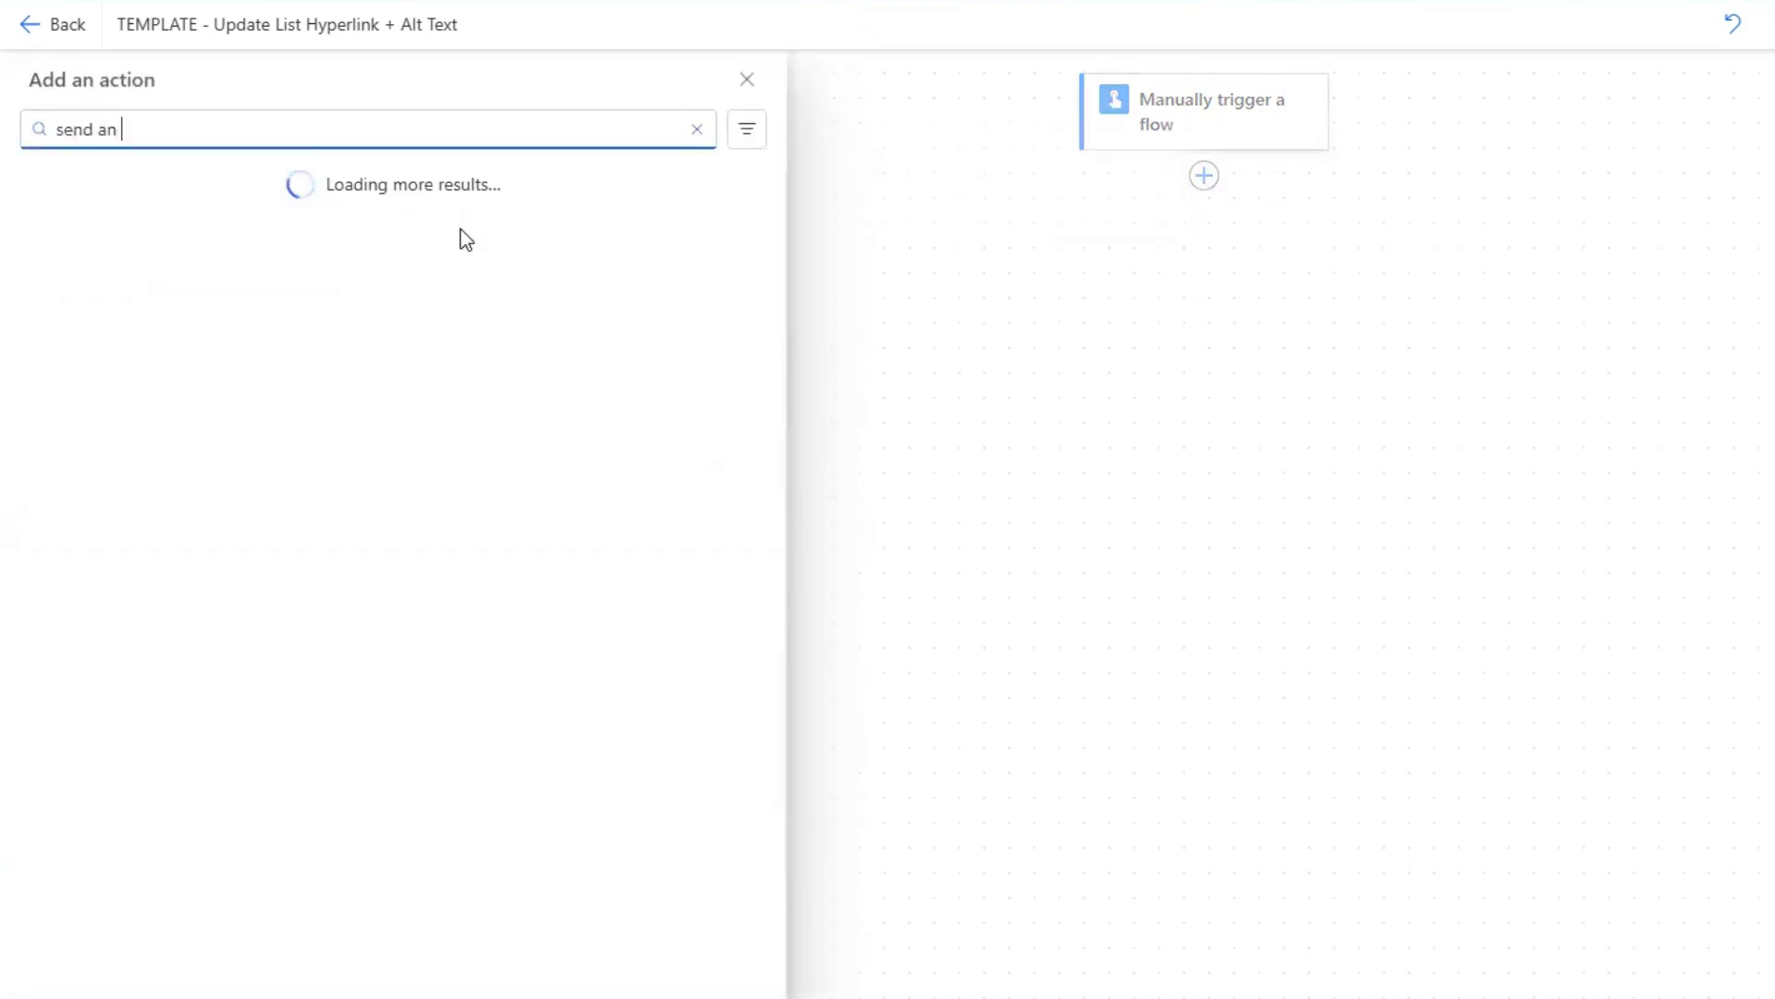
text(http request to)
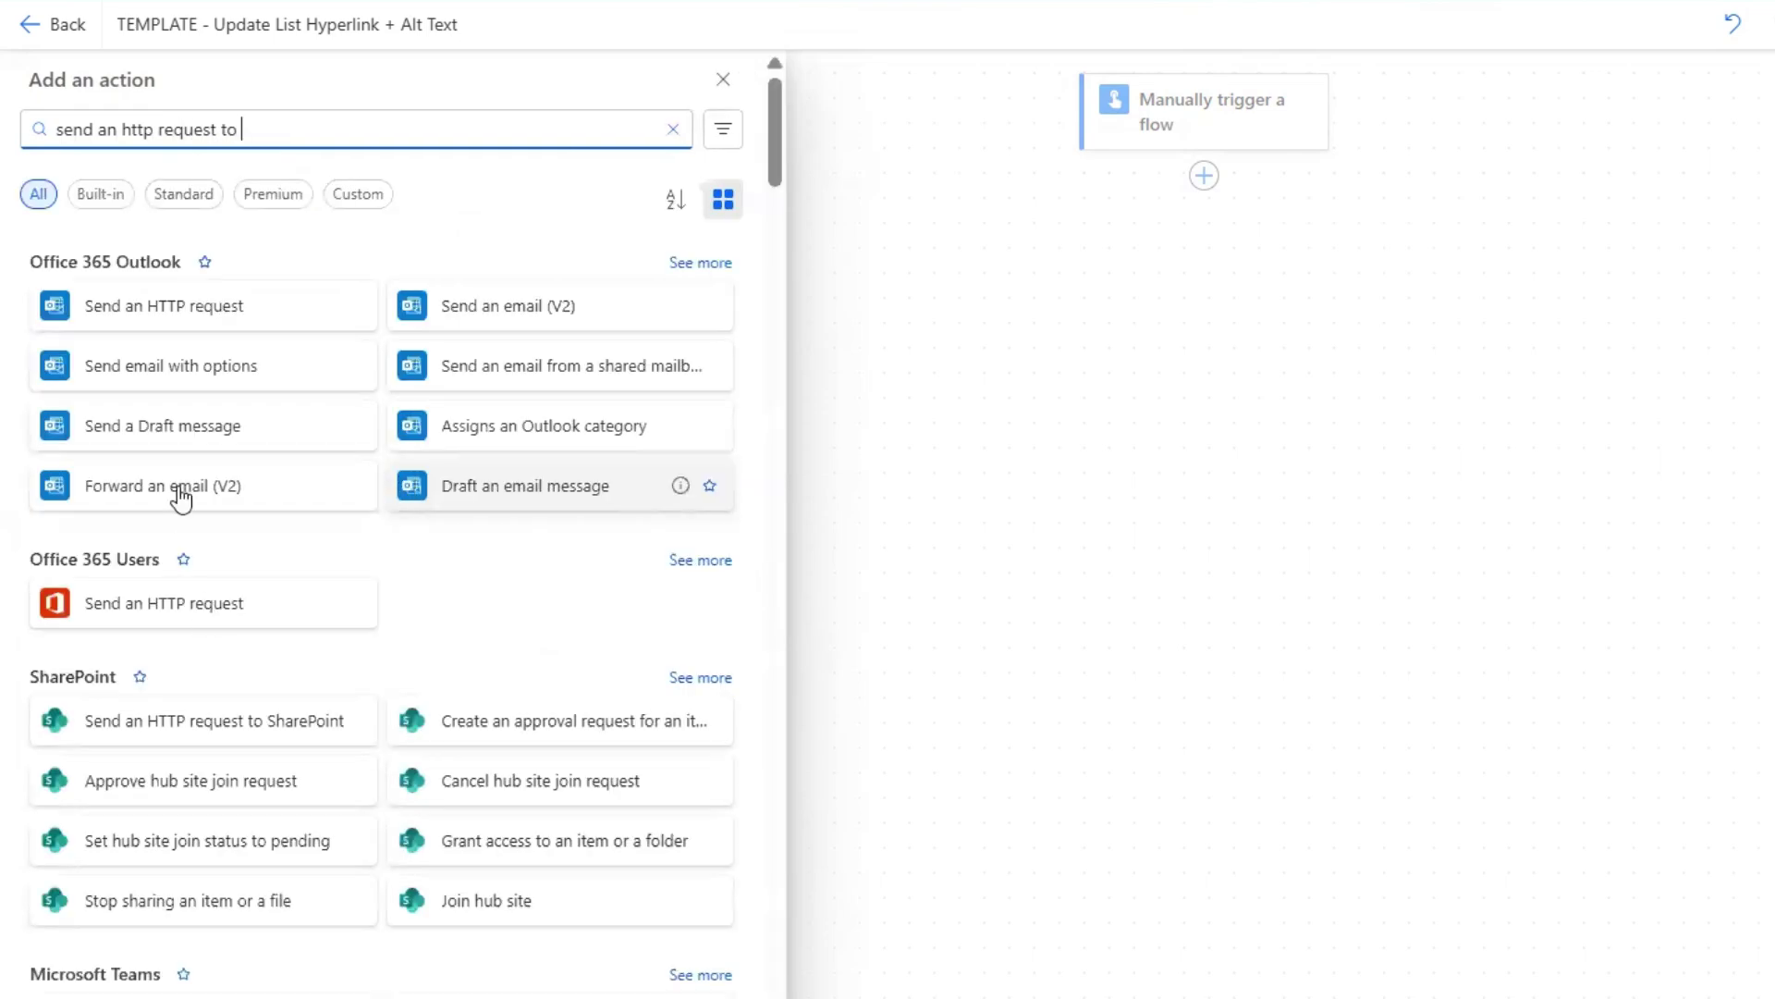
click(188, 733)
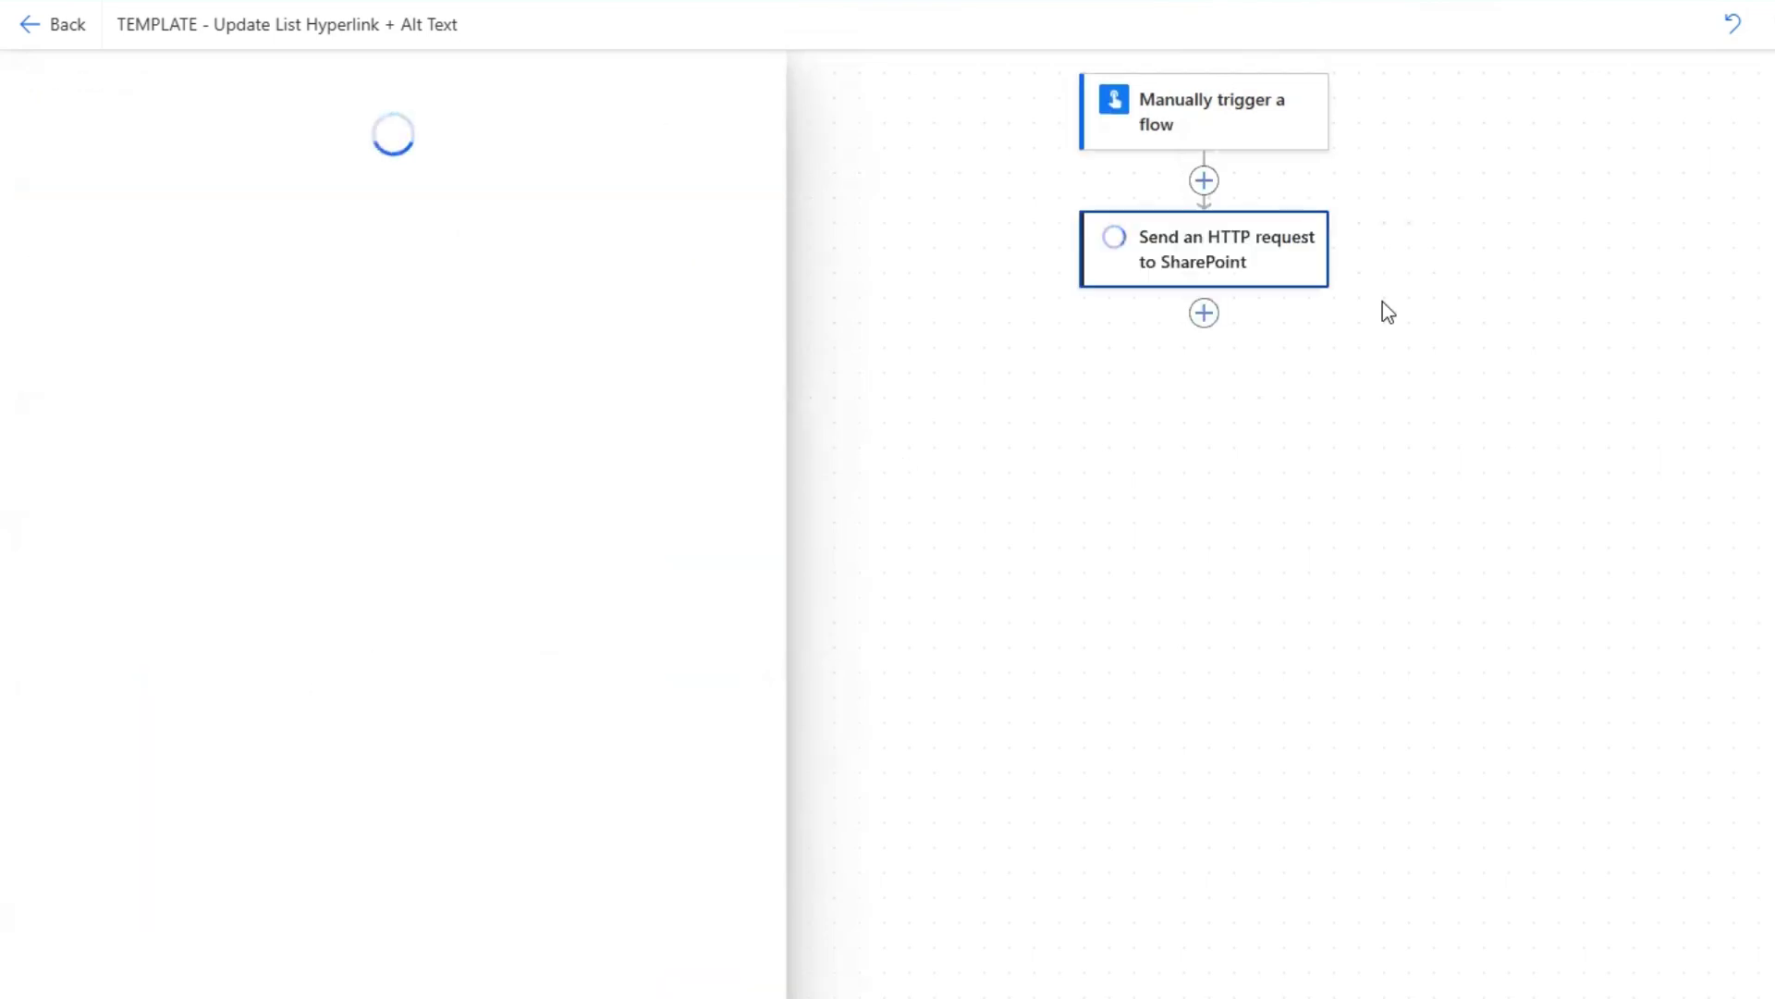
click(264, 287)
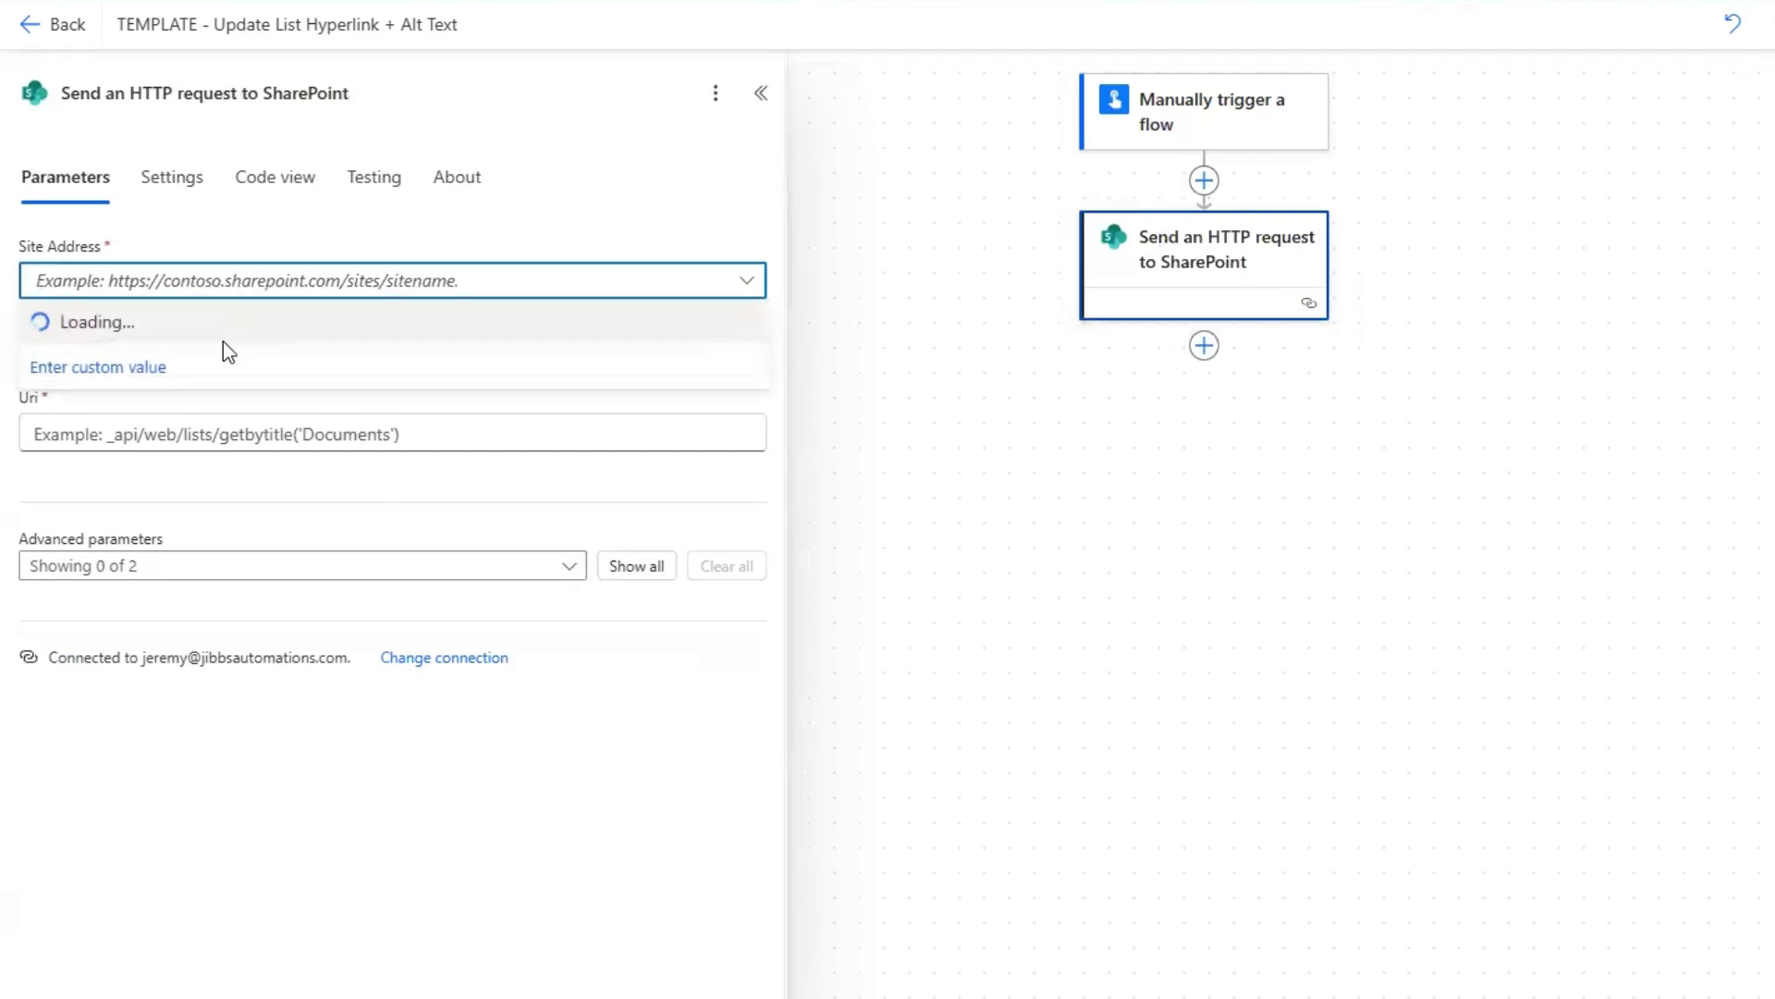
click(214, 428)
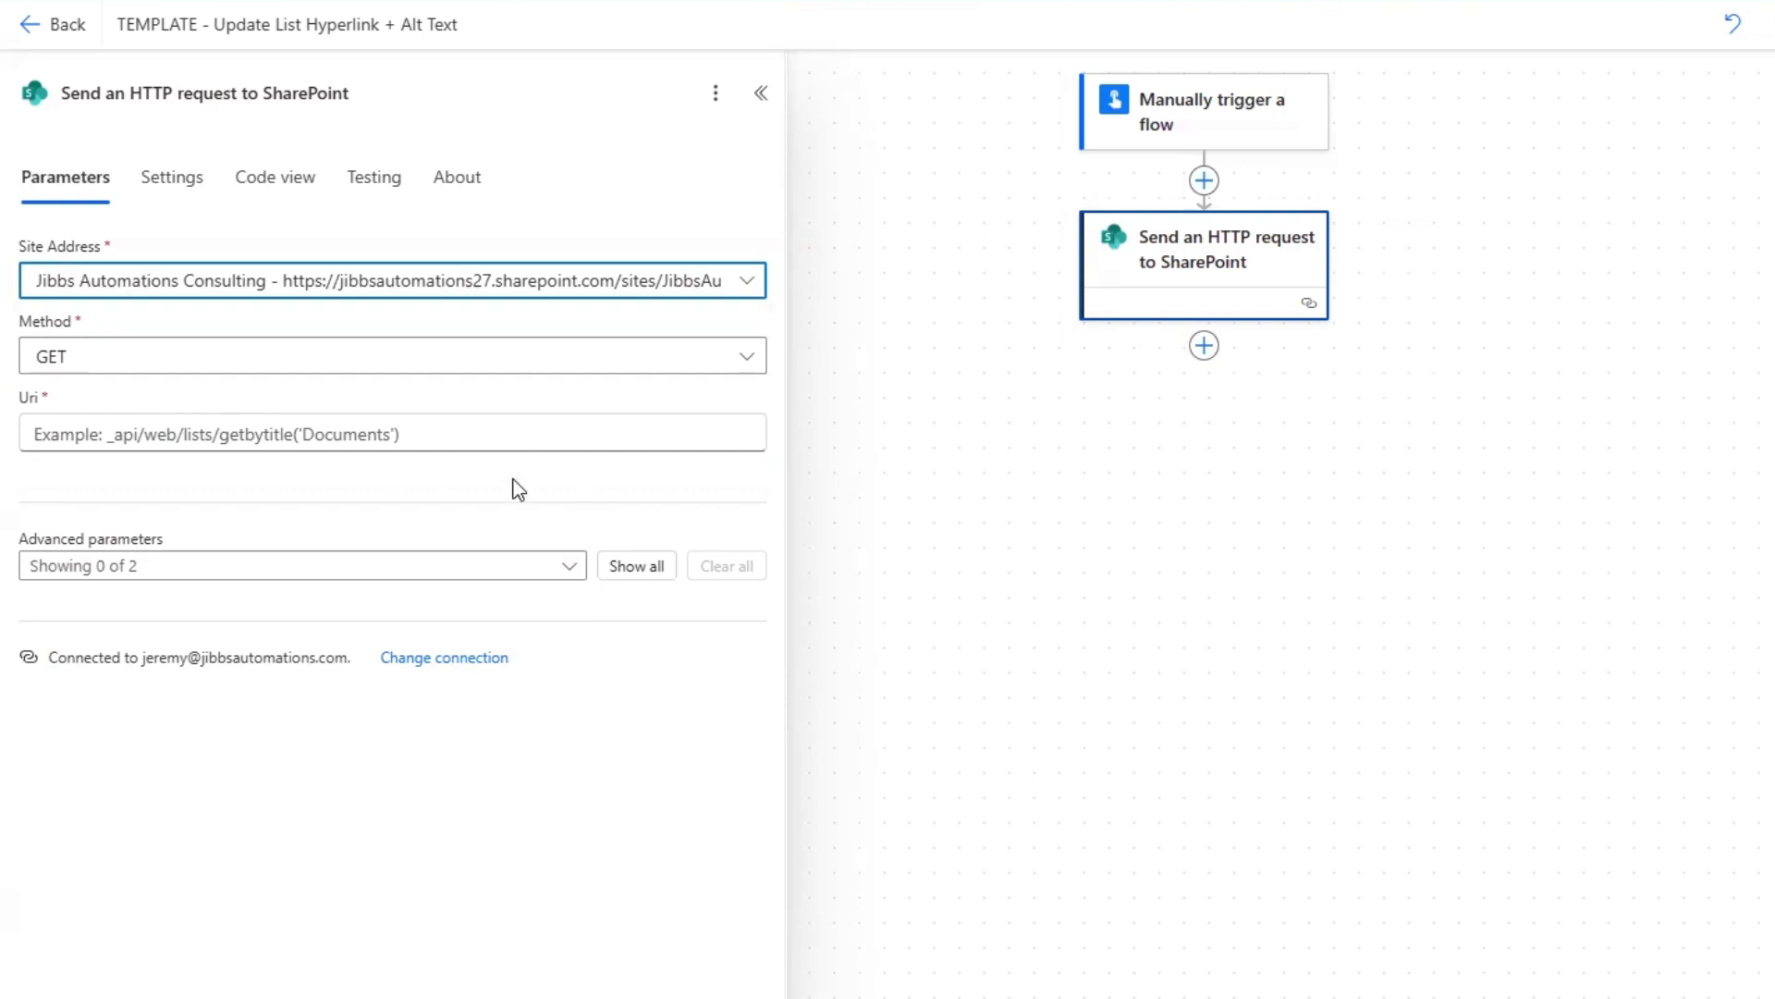
Paste the GetByTitle('Your List Name')?$select=Id,ListItemEntityTypeFullName Uri and copy the list name from SharePoint settings.
click(392, 436)
text(_api/web/lists/GetByTitle('Your List Name')?$select=Id,ListItemEntityTypeFullName)
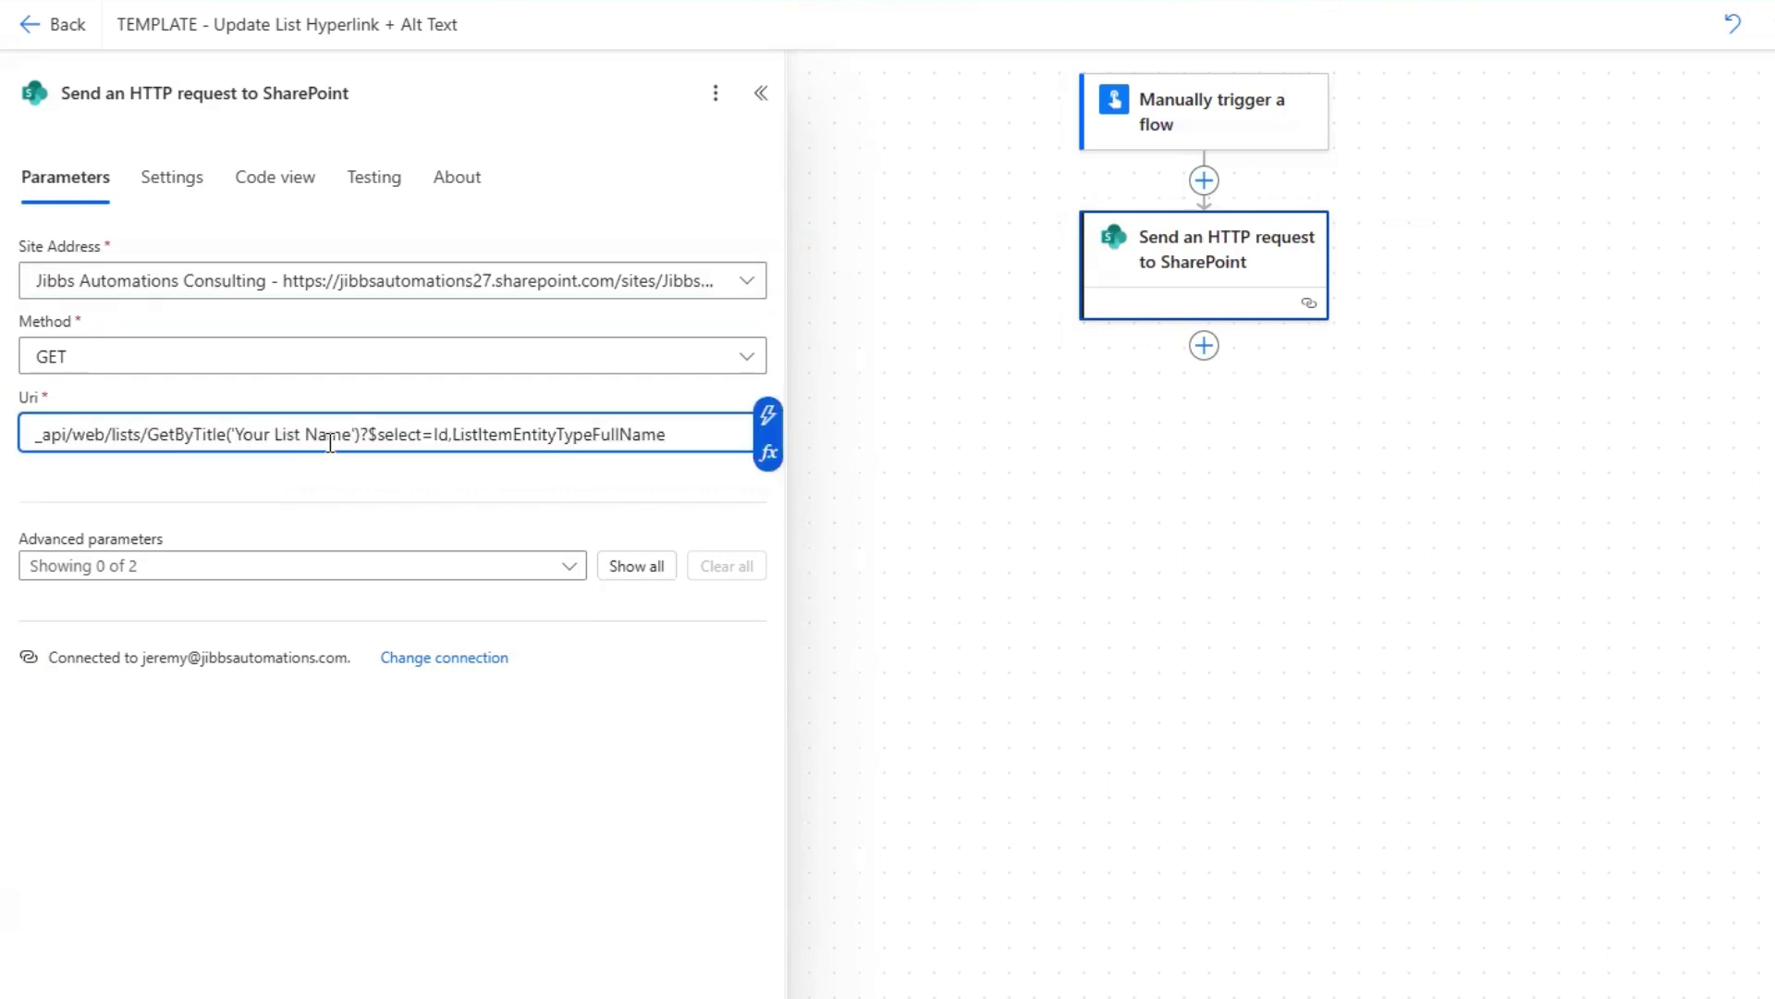
click(352, 434)
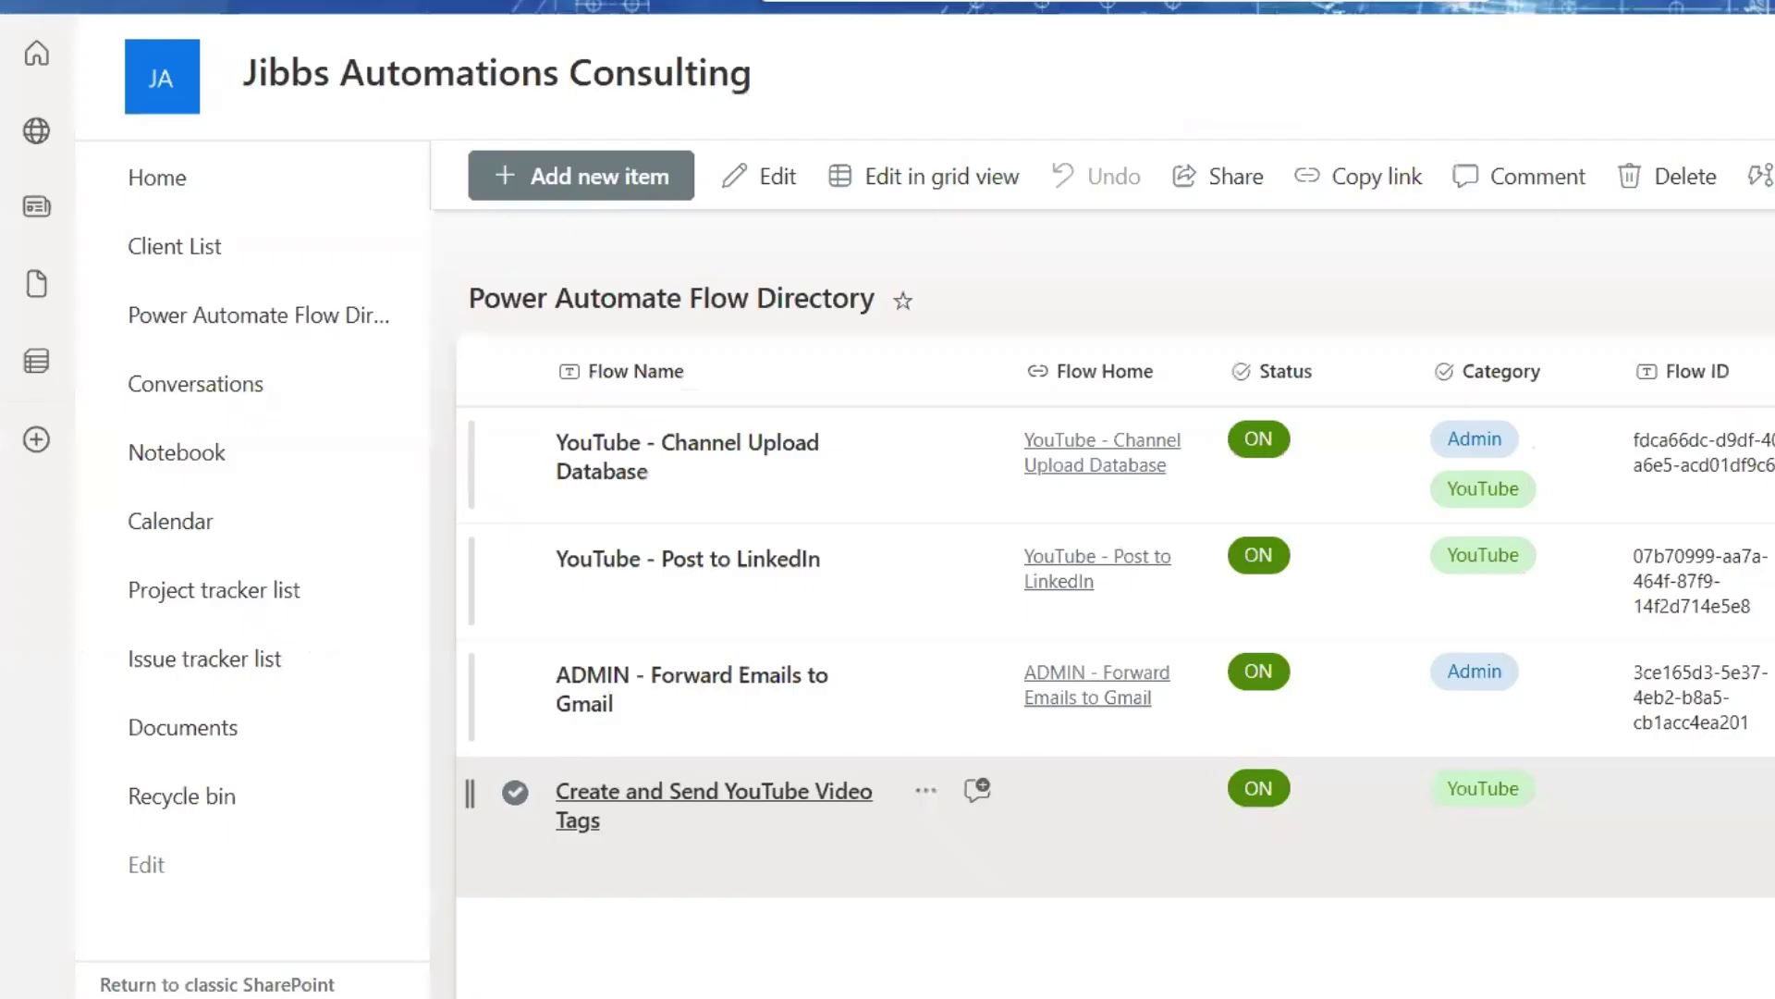
click(675, 300)
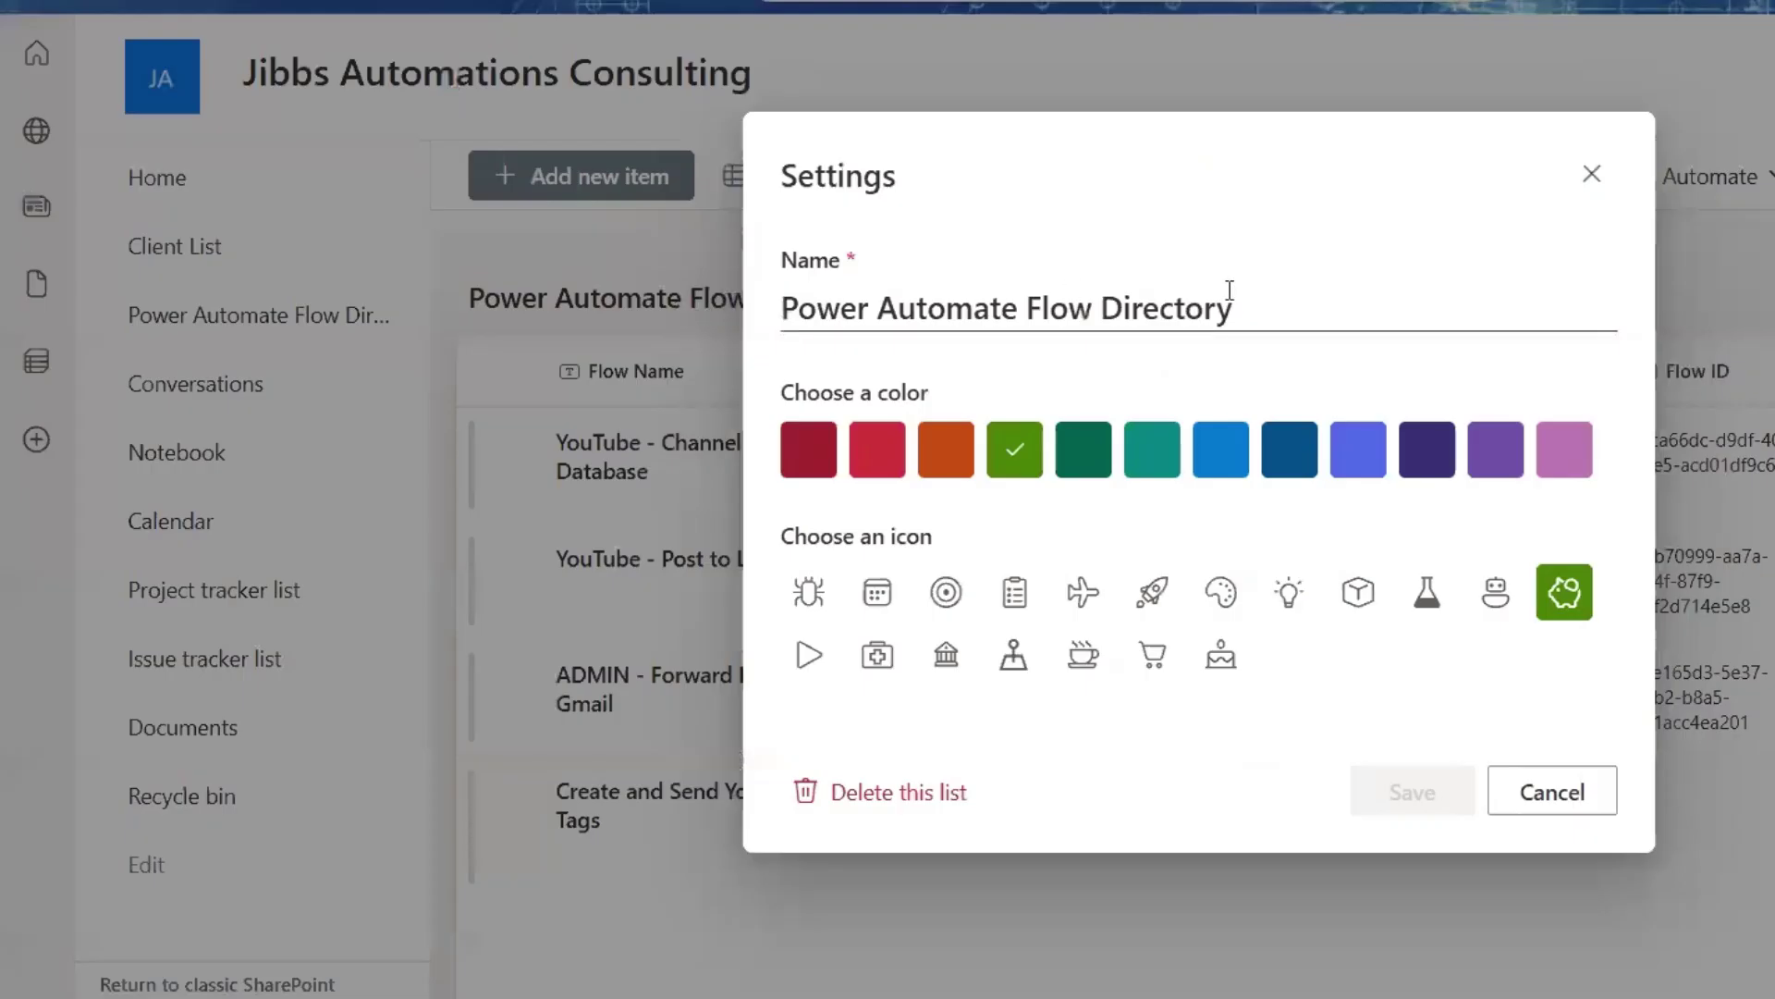
drag(1234, 308, 769, 333)
key(ctrl+c)
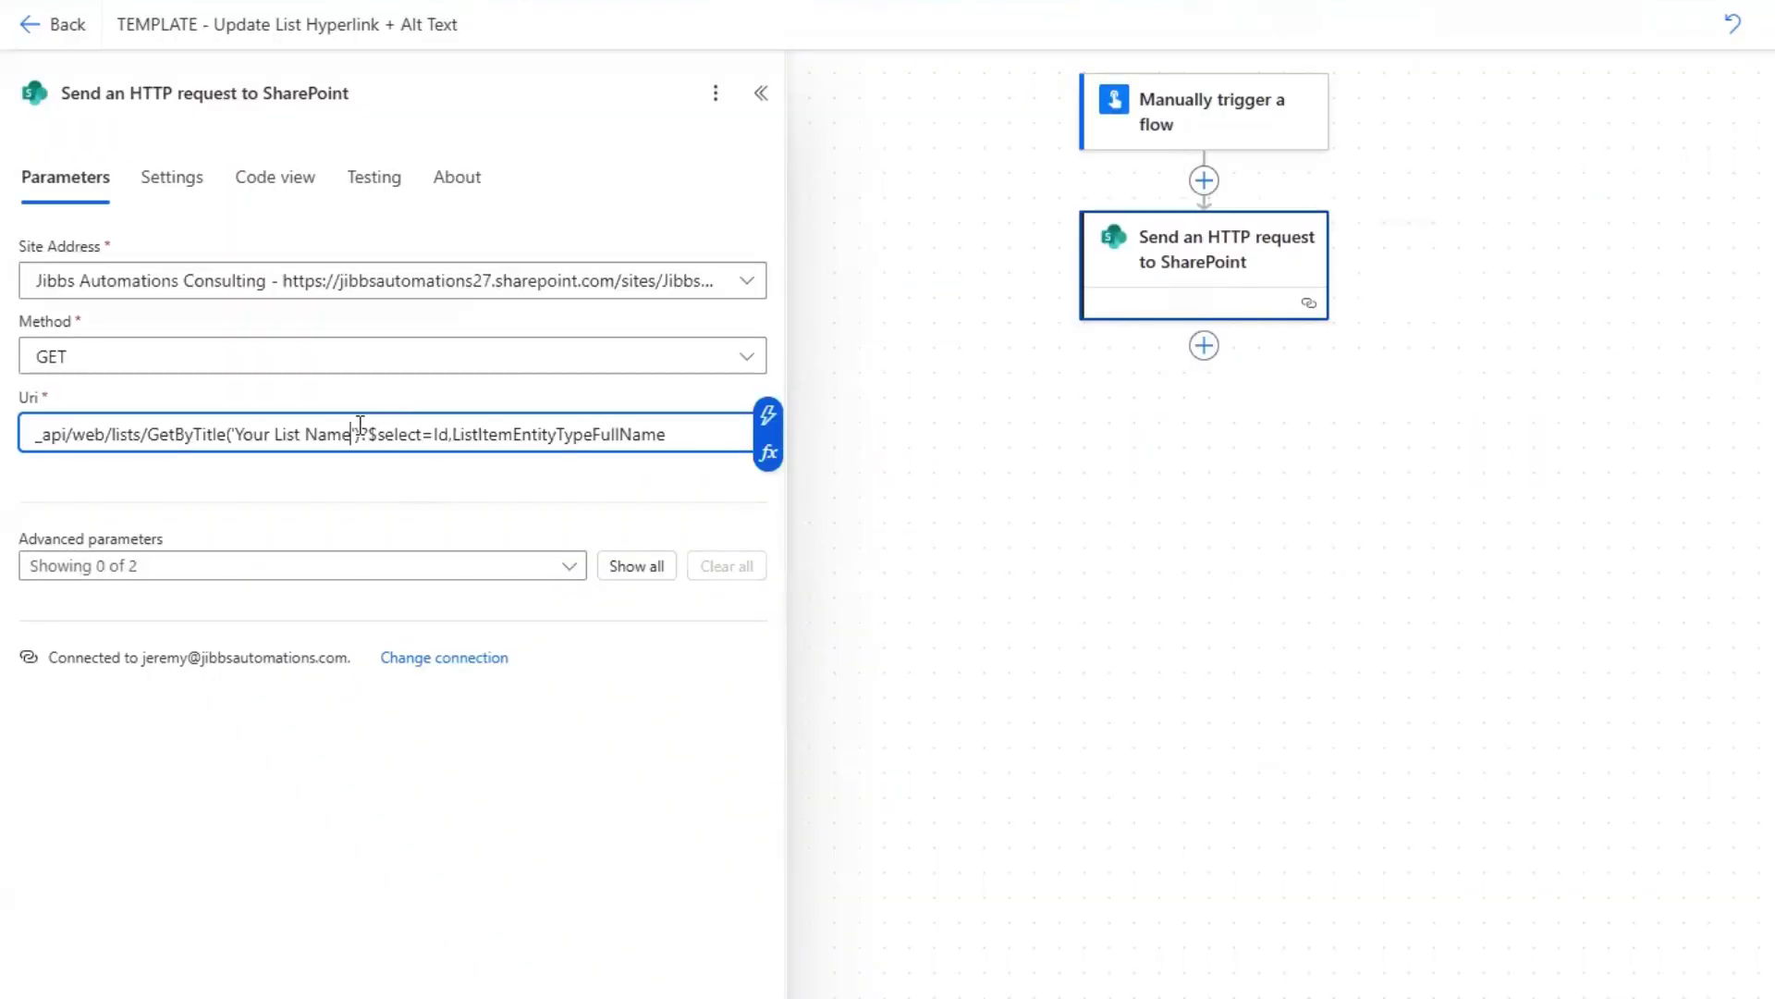
Replace 'Your List Name' in the Uri with 'Power Automate Flow Directory' and save the flow.
click(358, 424)
key(BackSpace)
key(BackSpace)
key(BackSpace)
key(BackSpace)
key(BackSpace)
key(BackSpace)
key(BackSpace)
key(BackSpace)
key(BackSpace)
key(BackSpace)
key(BackSpace)
key(BackSpace)
key(BackSpace)
key(BackSpace)
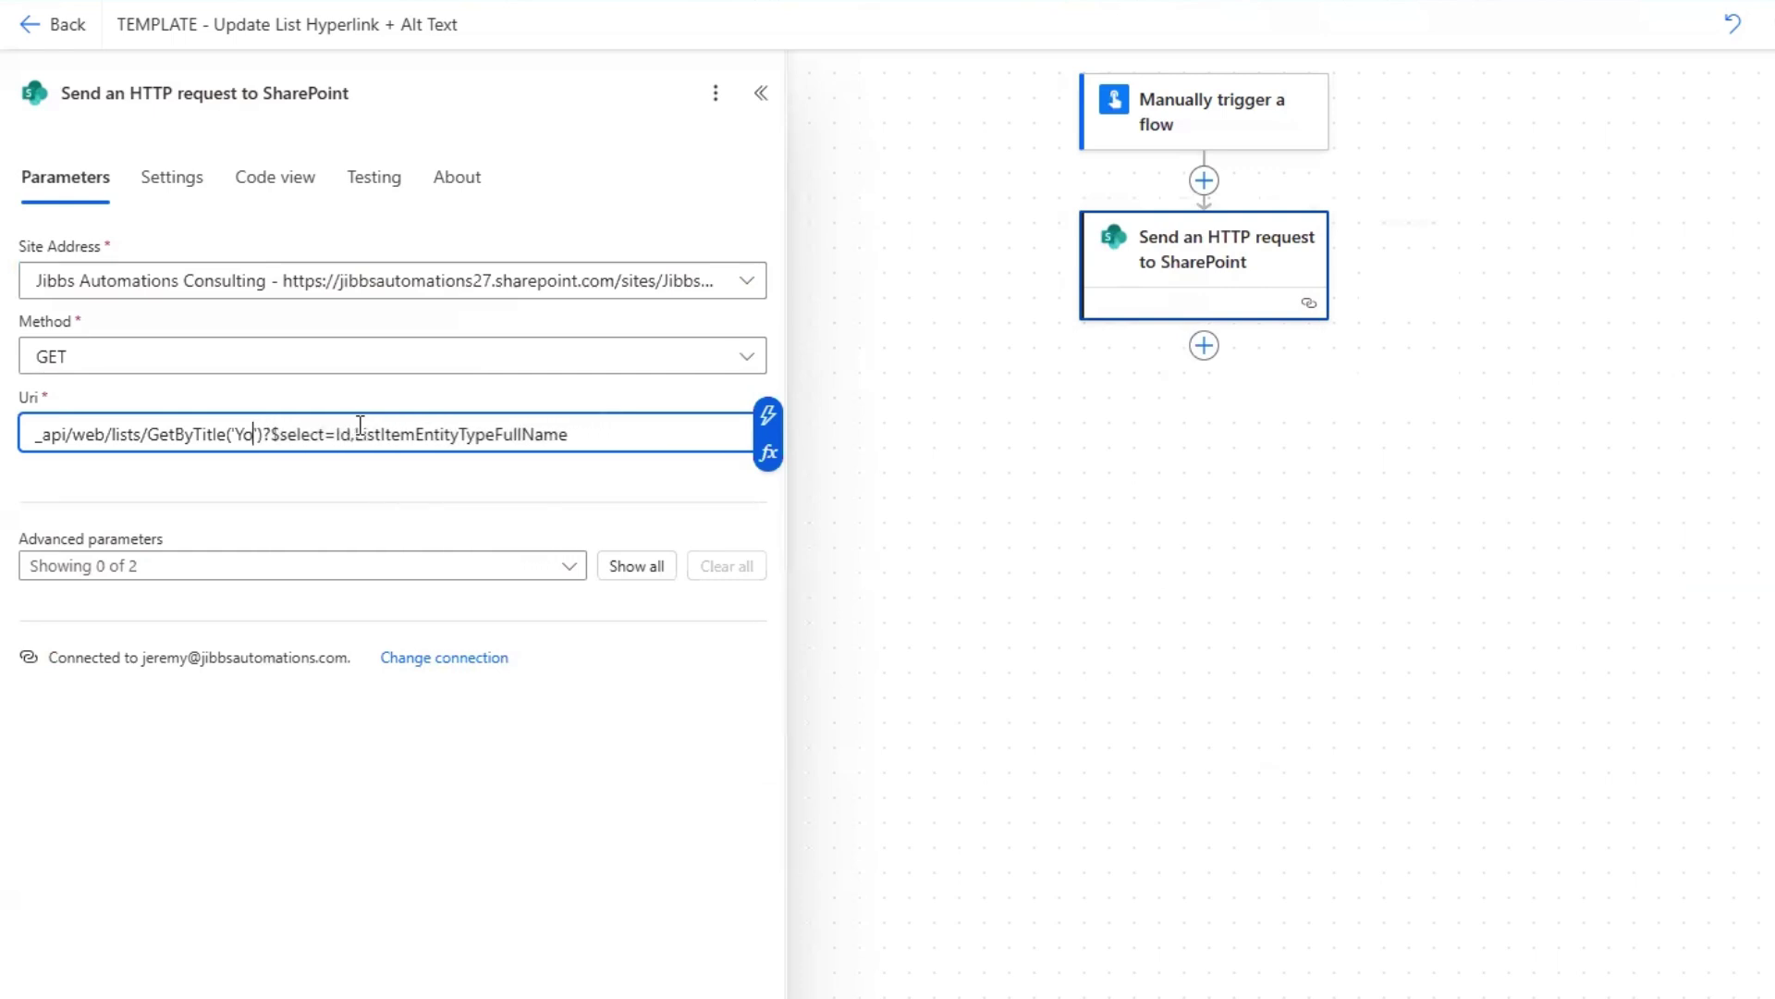
key(ctrl+v)
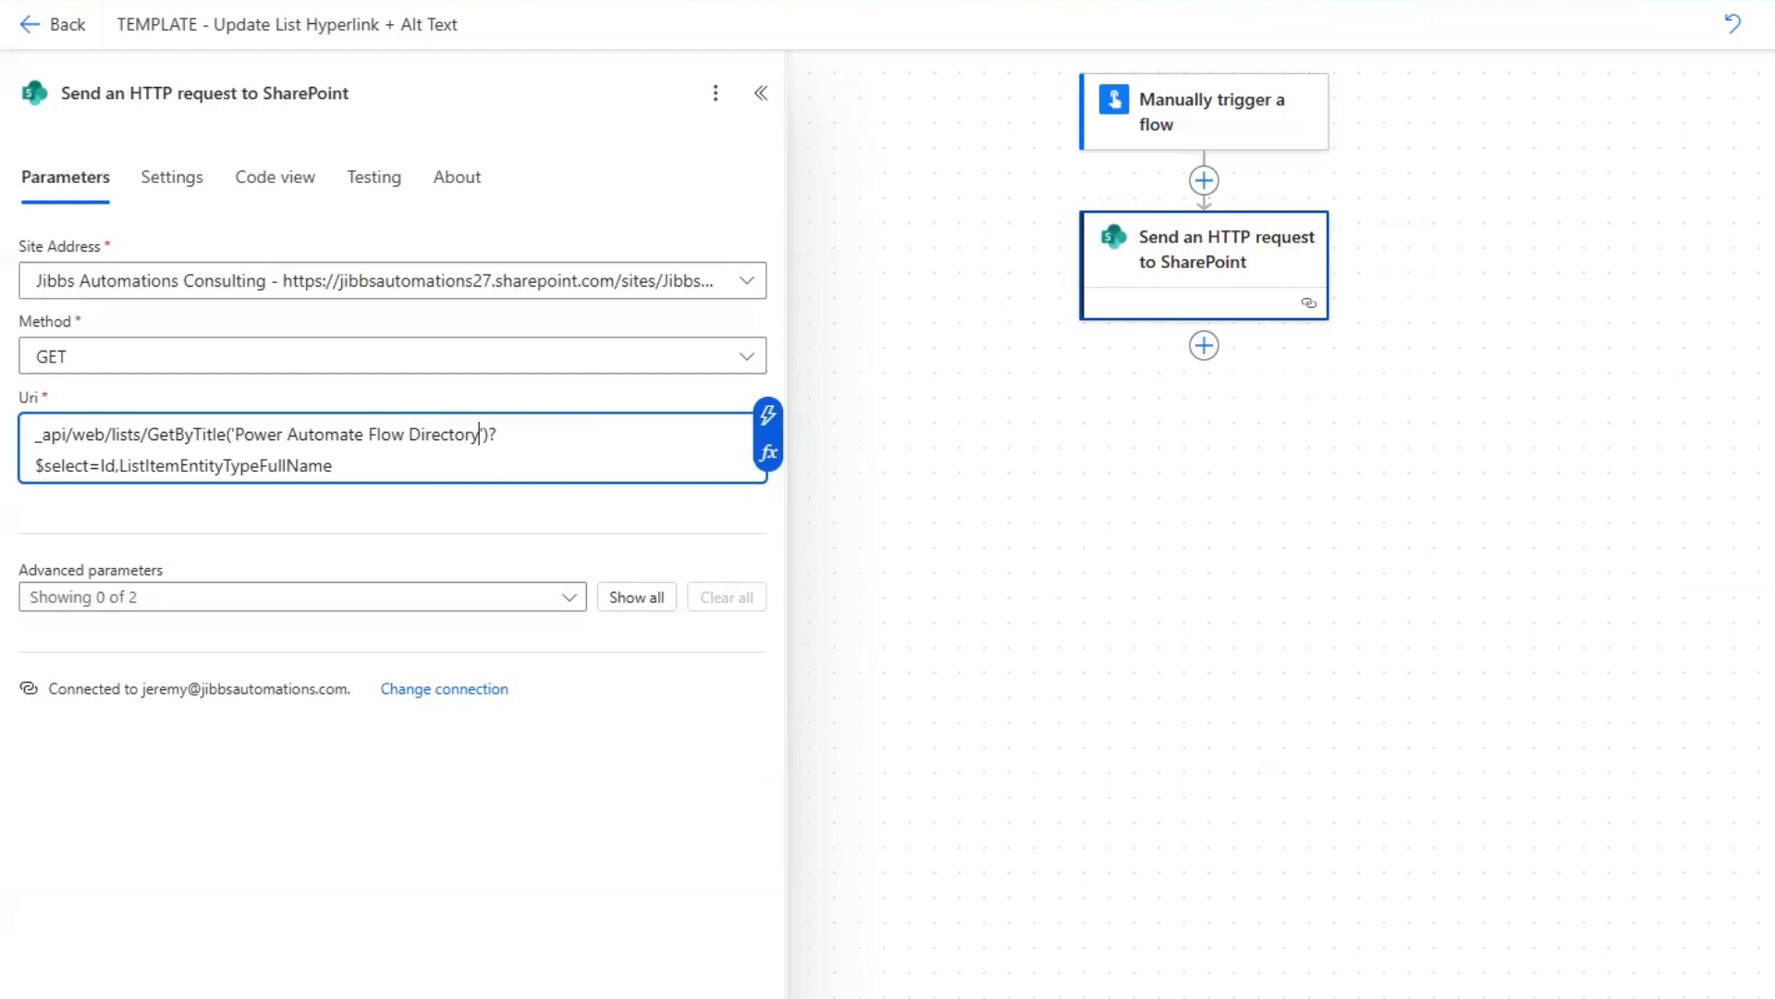
key(ctrl+s)
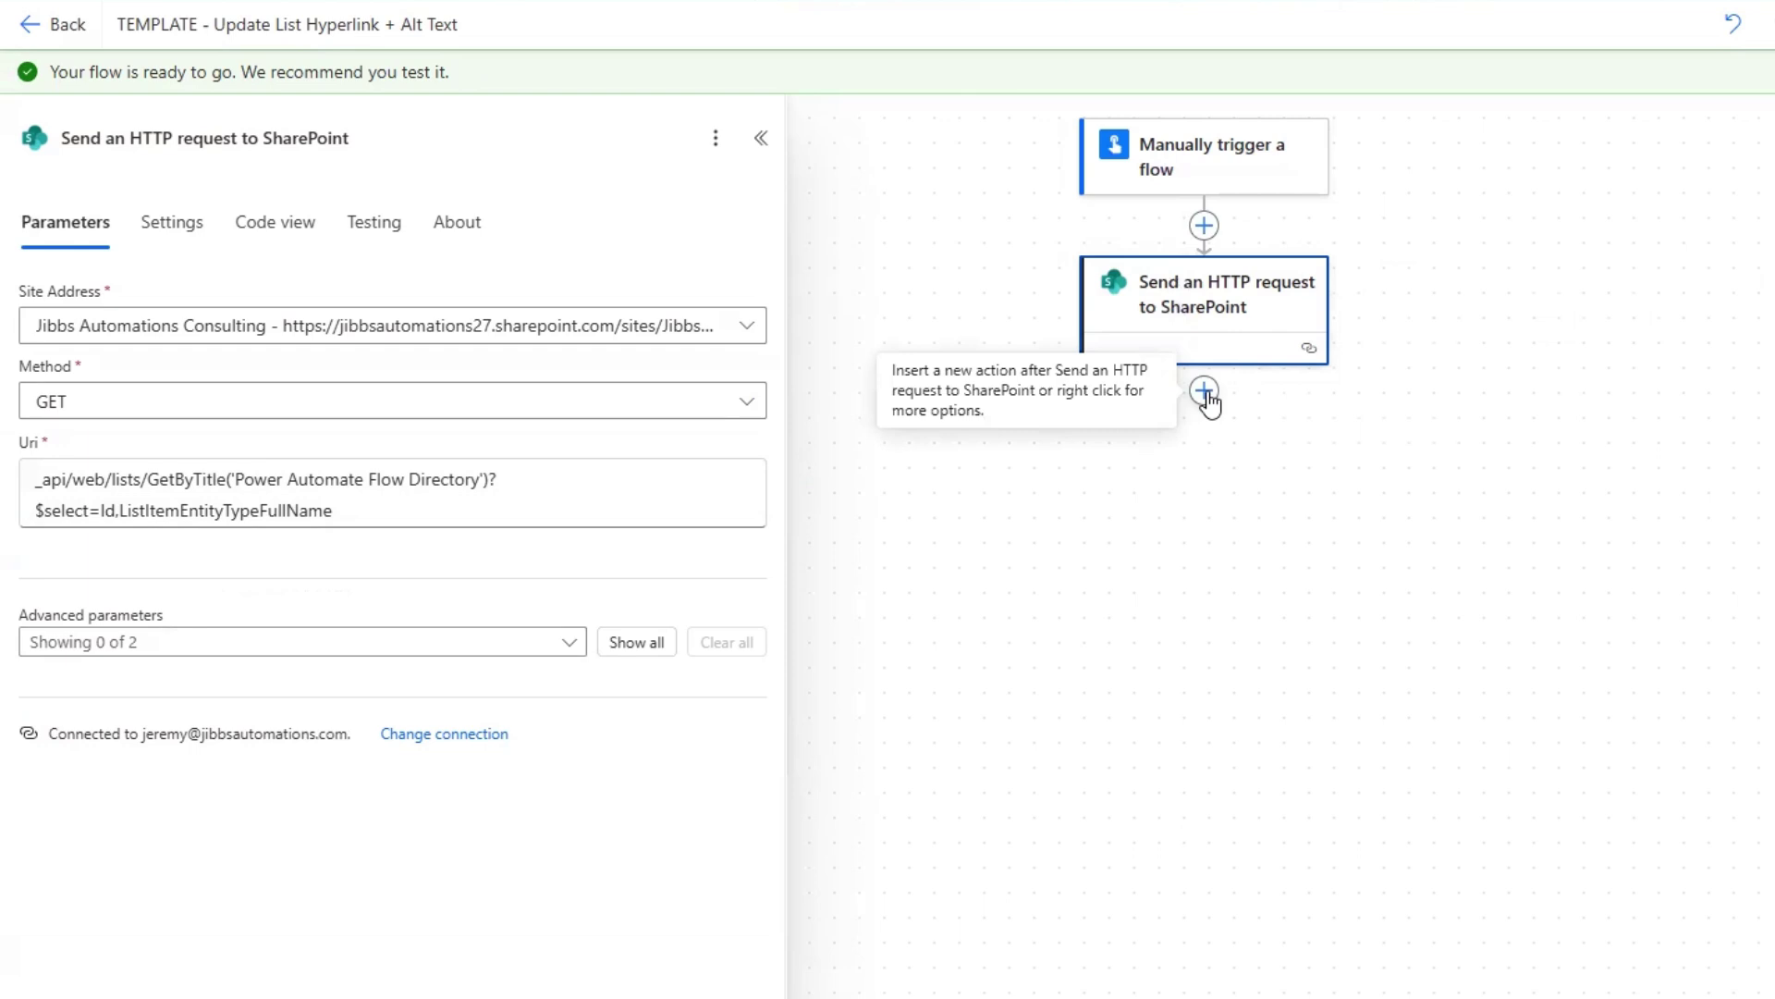
Add a Compose action after the HTTP request and start editing its Inputs.
click(1205, 392)
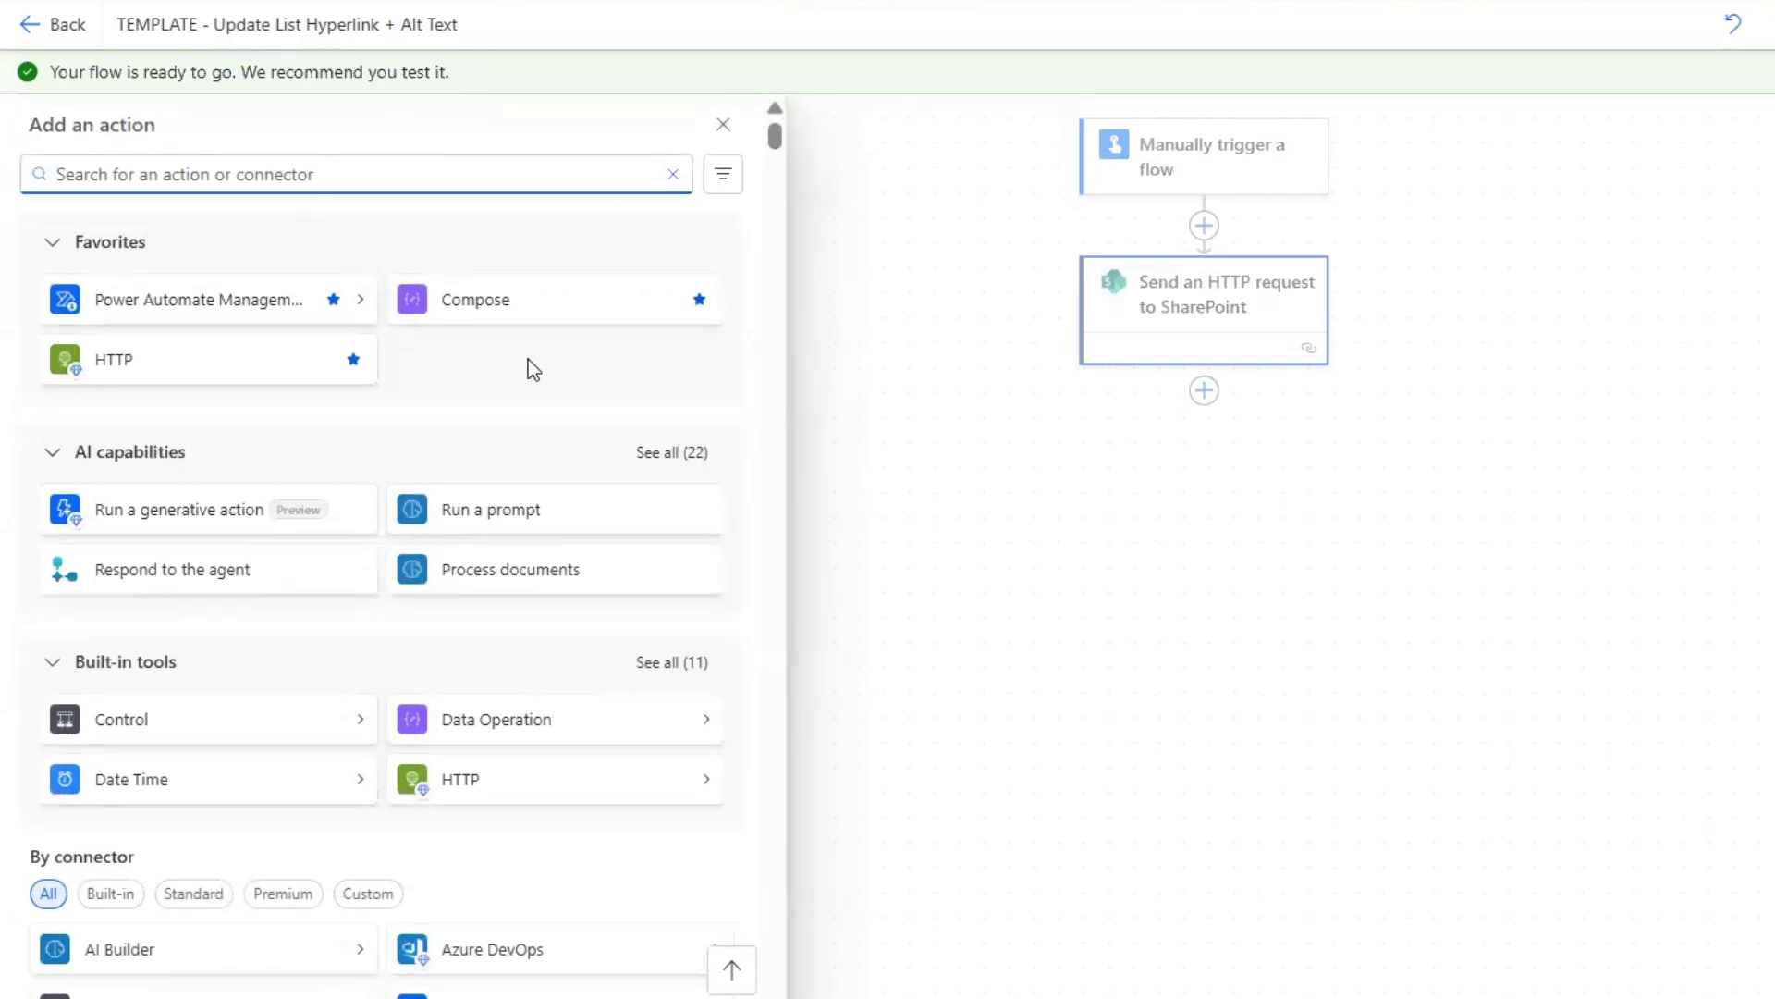
click(518, 307)
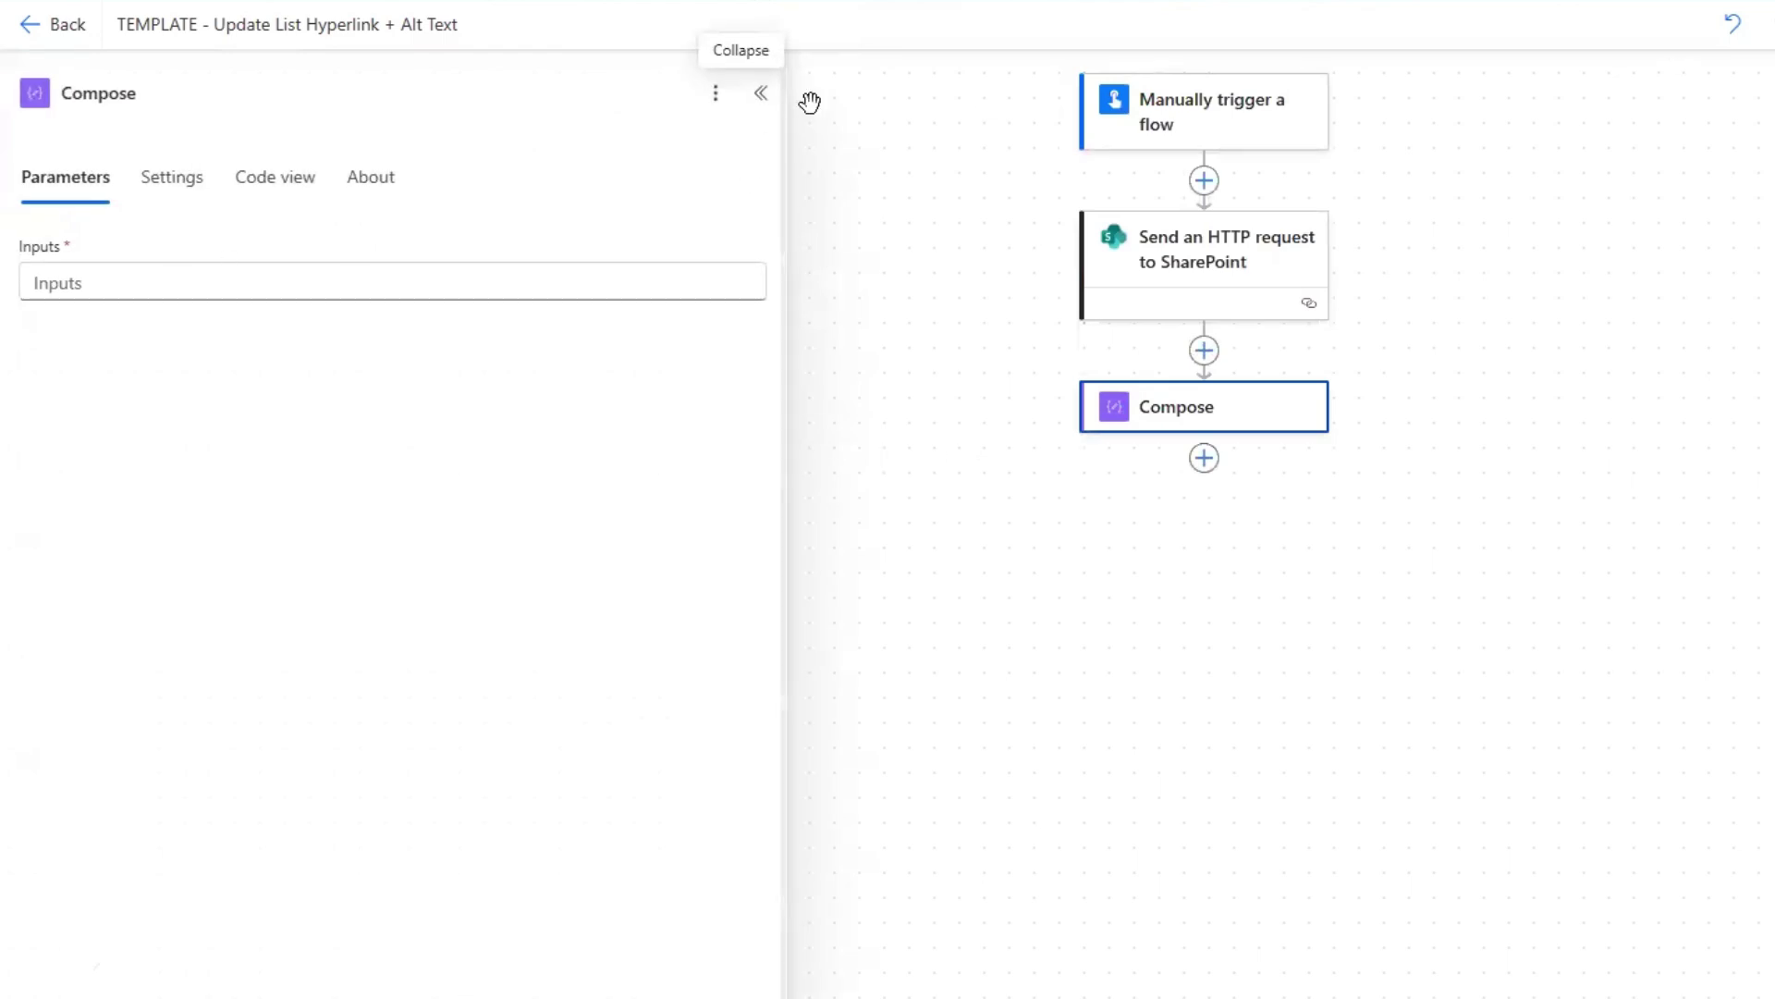
click(432, 282)
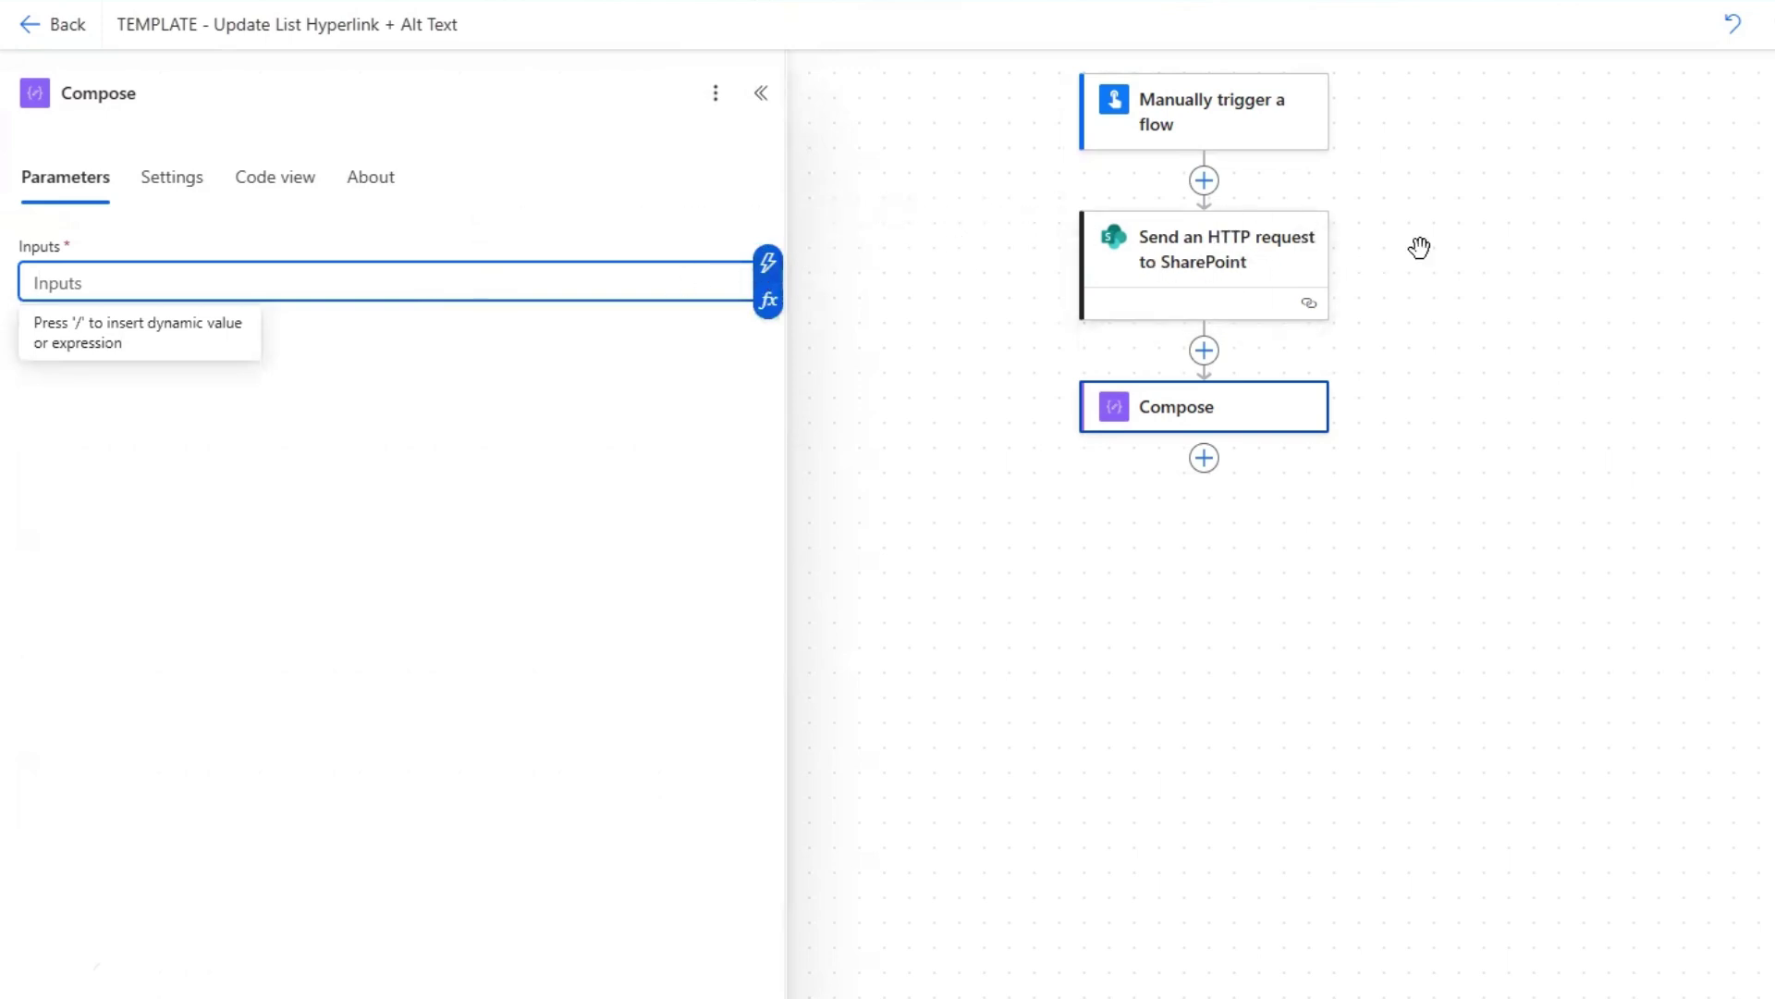
click(769, 265)
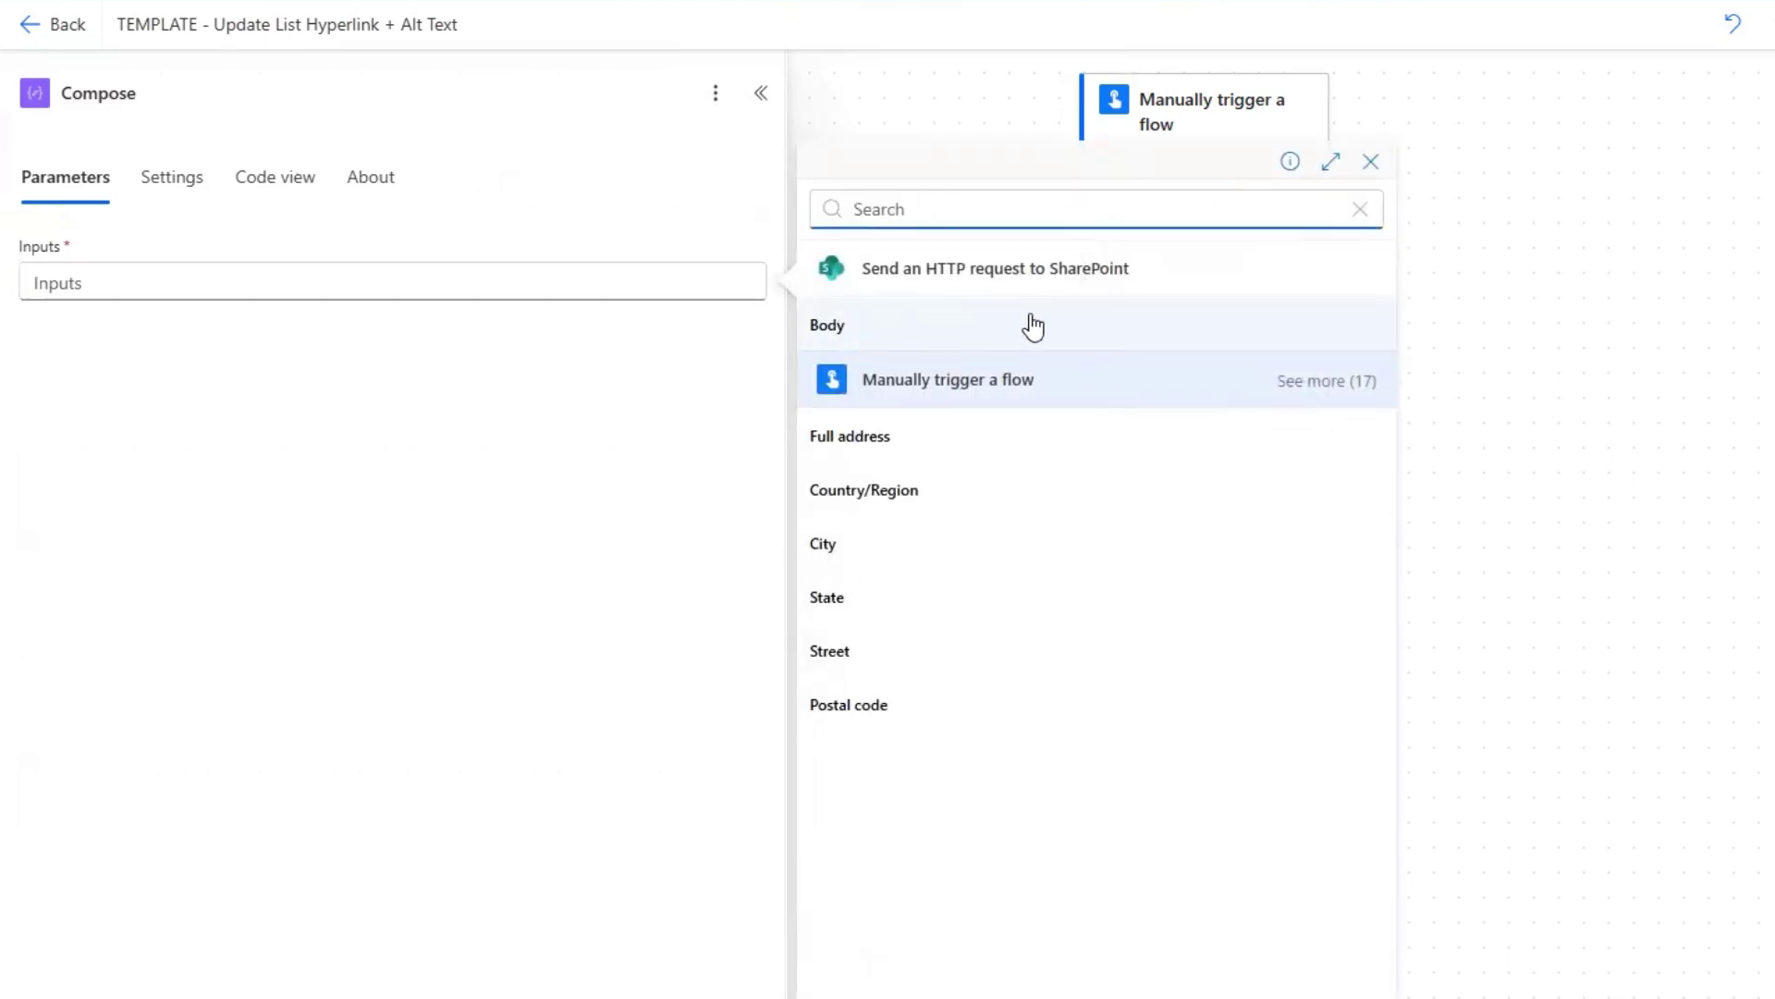
click(472, 273)
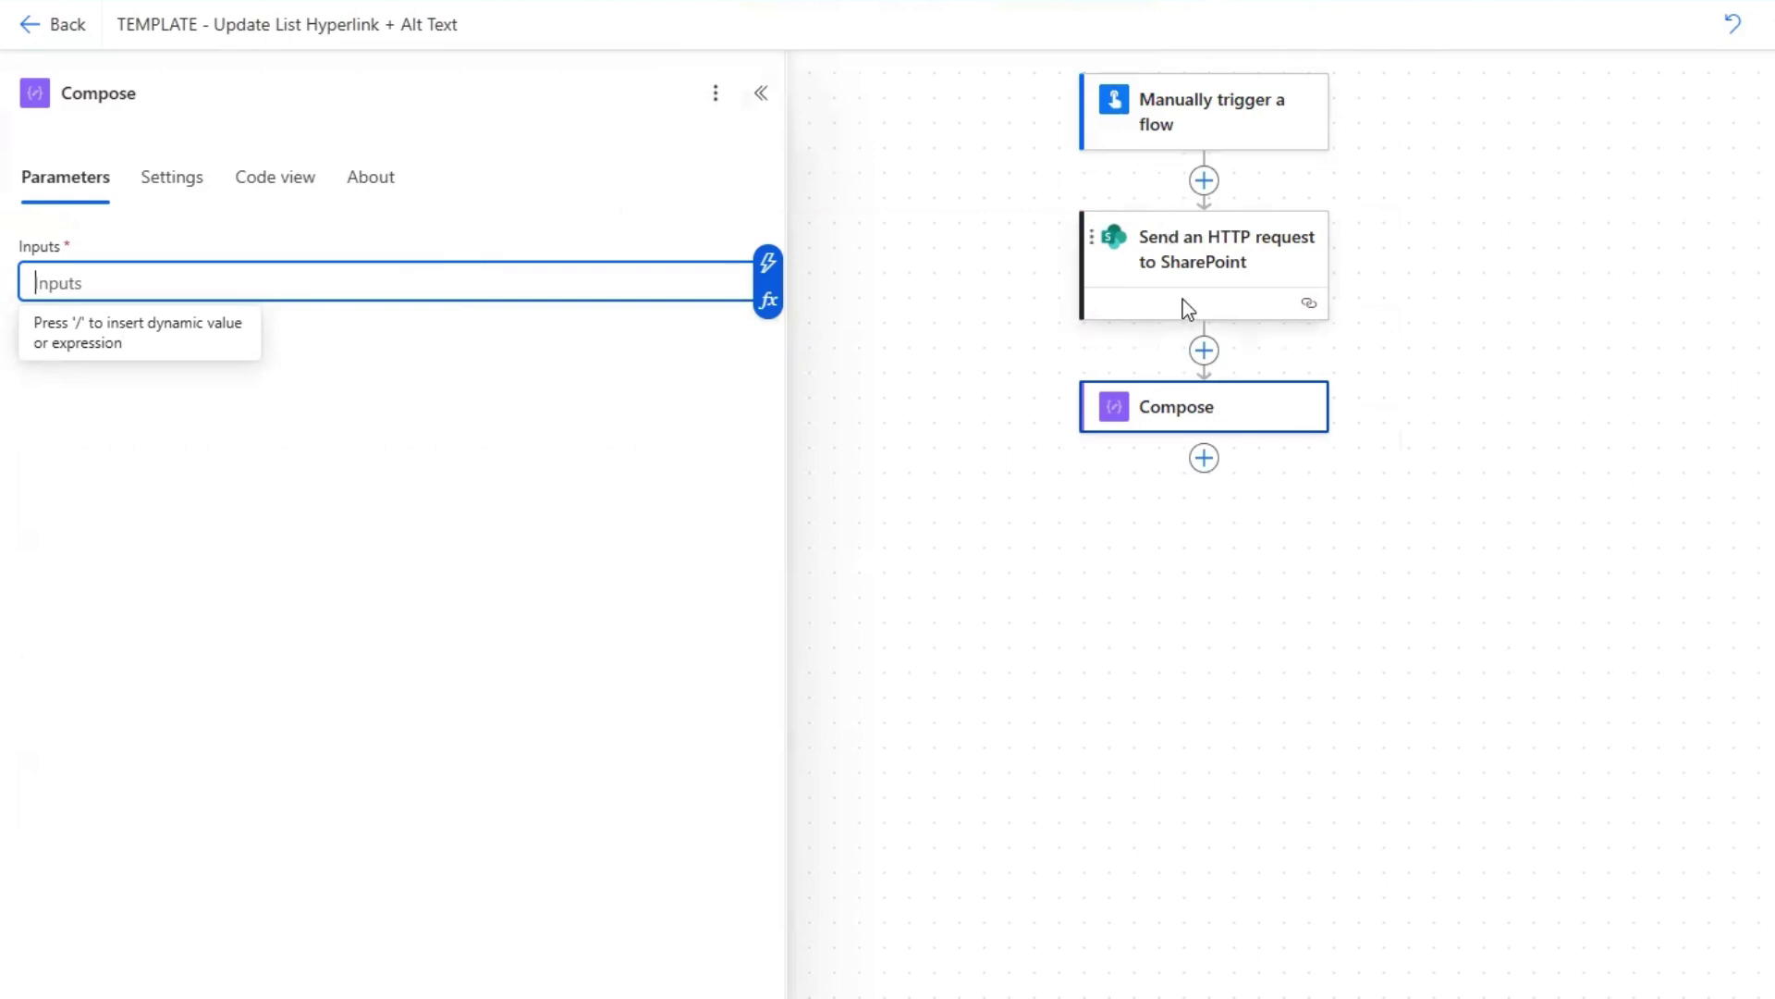
Review the HTTP request Uri's $select of Id and ListItemEntityTypeFullName, then go back to Compose.
click(1163, 266)
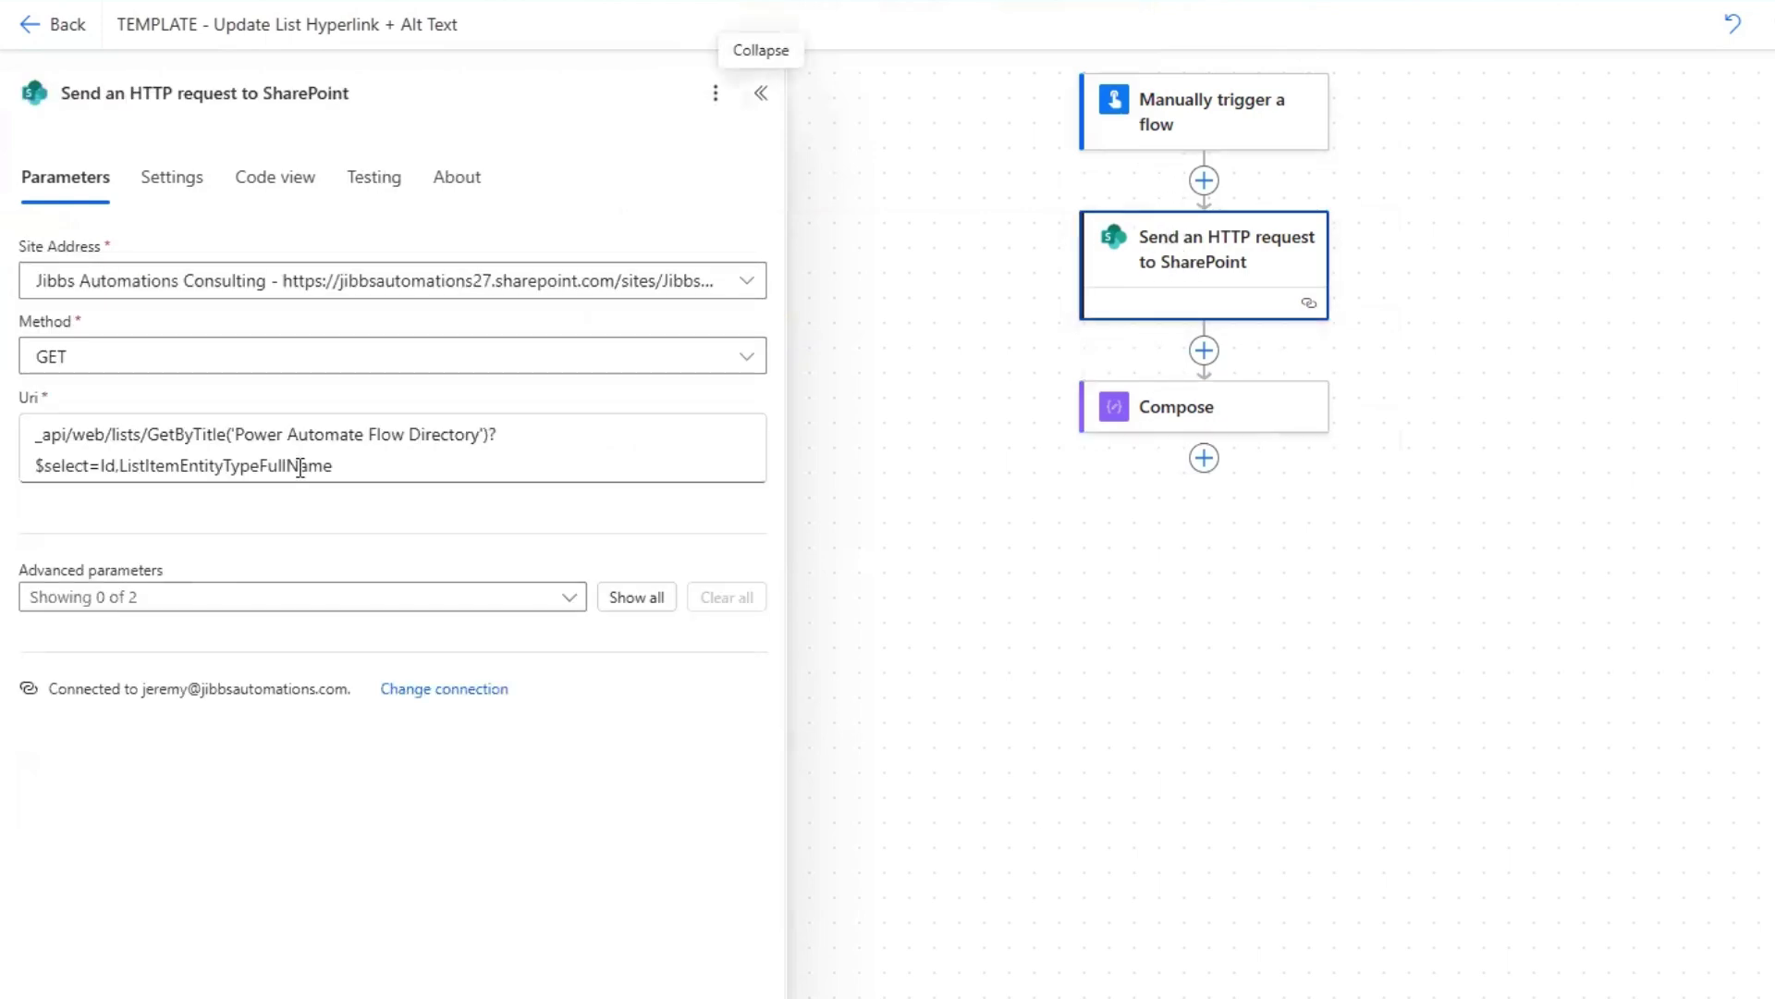
drag(348, 468, 44, 467)
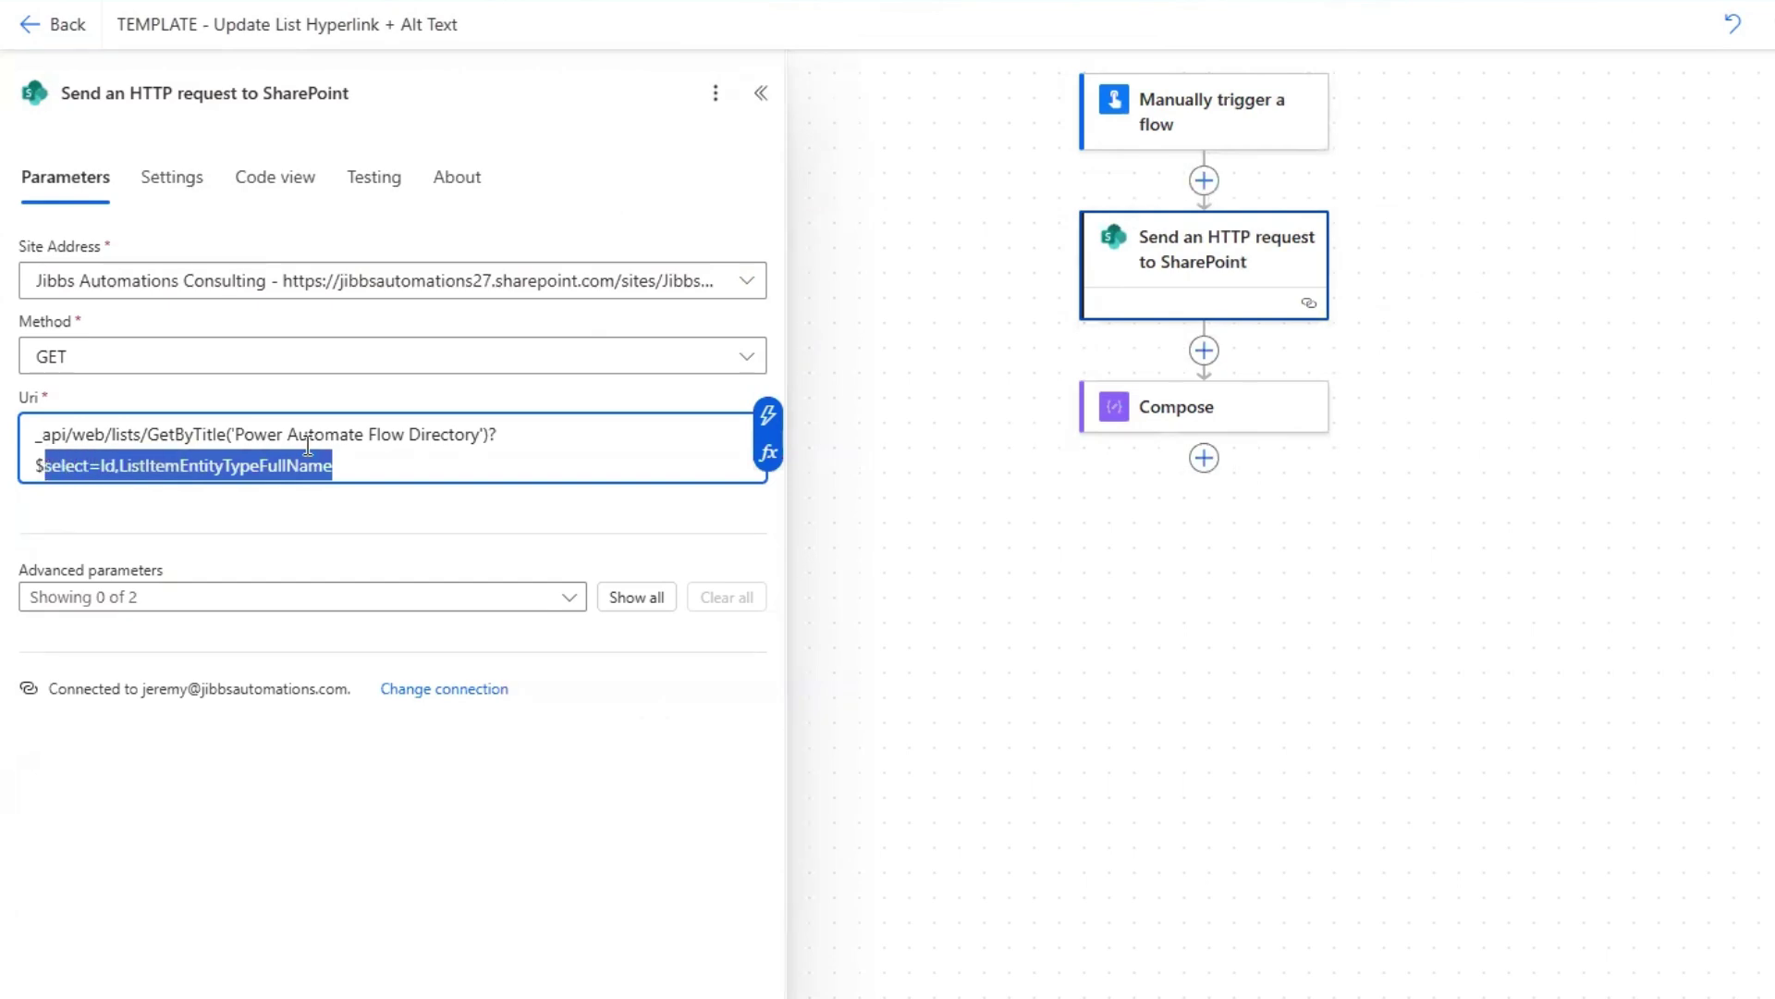
click(1212, 408)
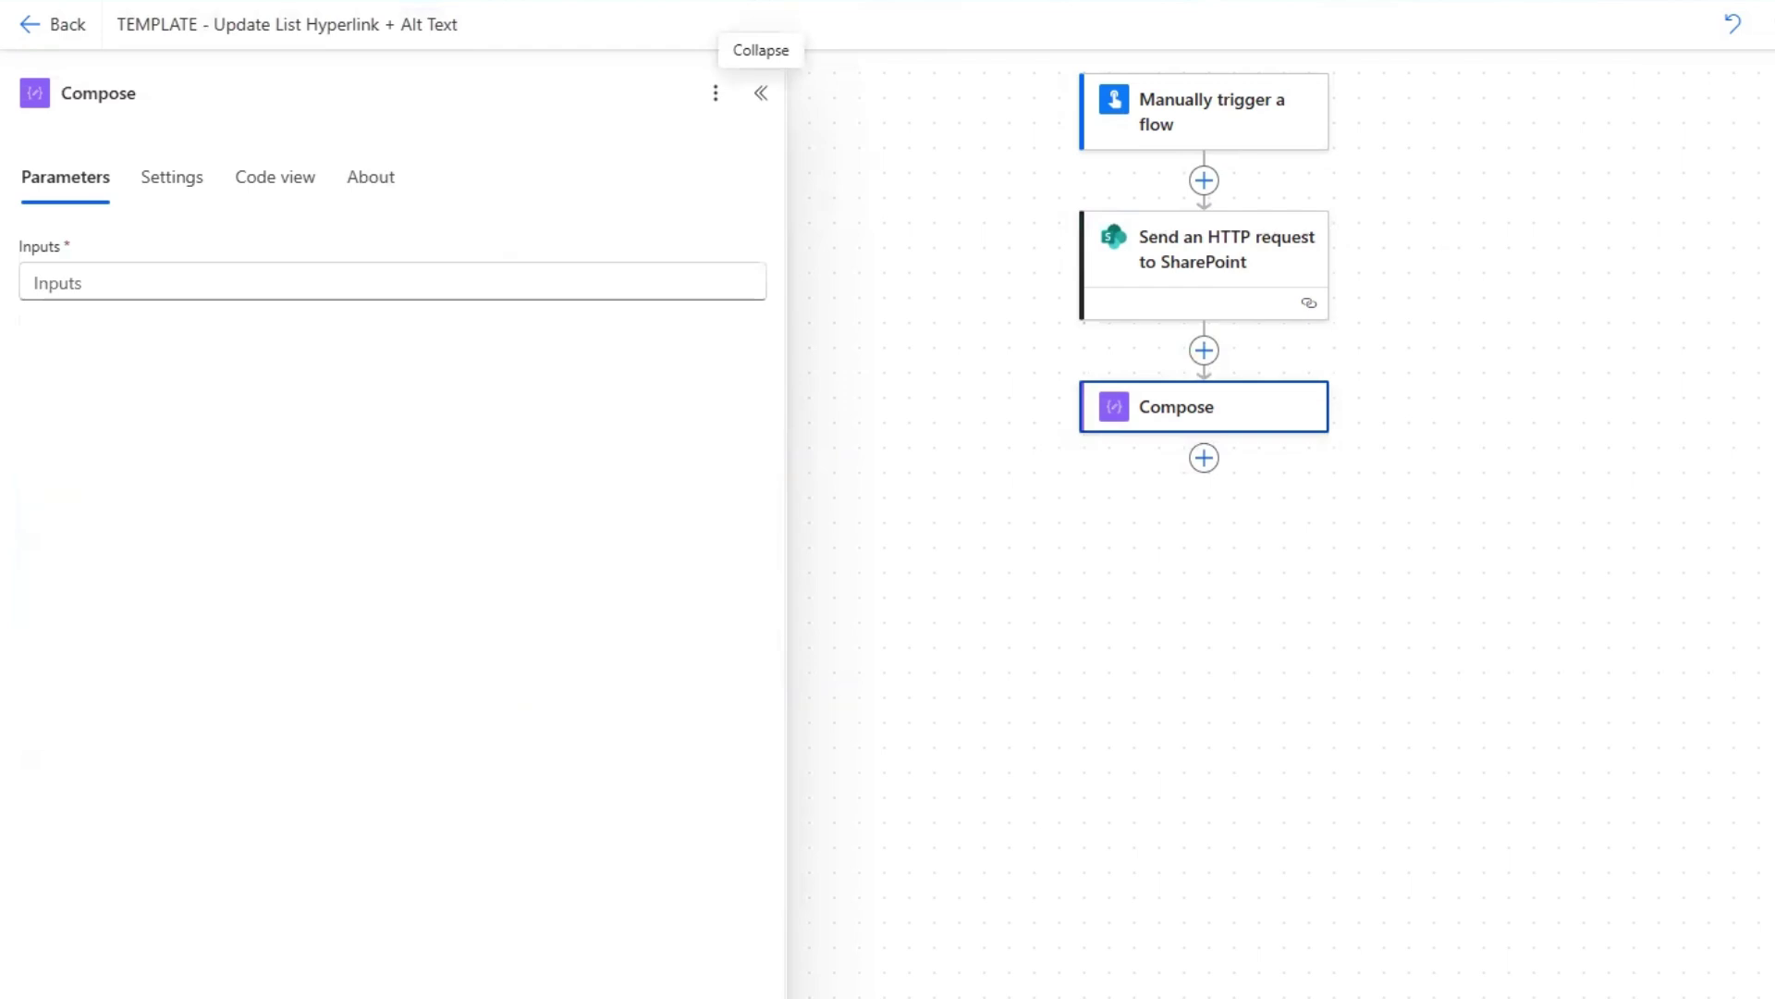
Set the Compose Inputs to the body(...)?['d']?['Id'] expression and rename it Compose - List ID.
click(435, 282)
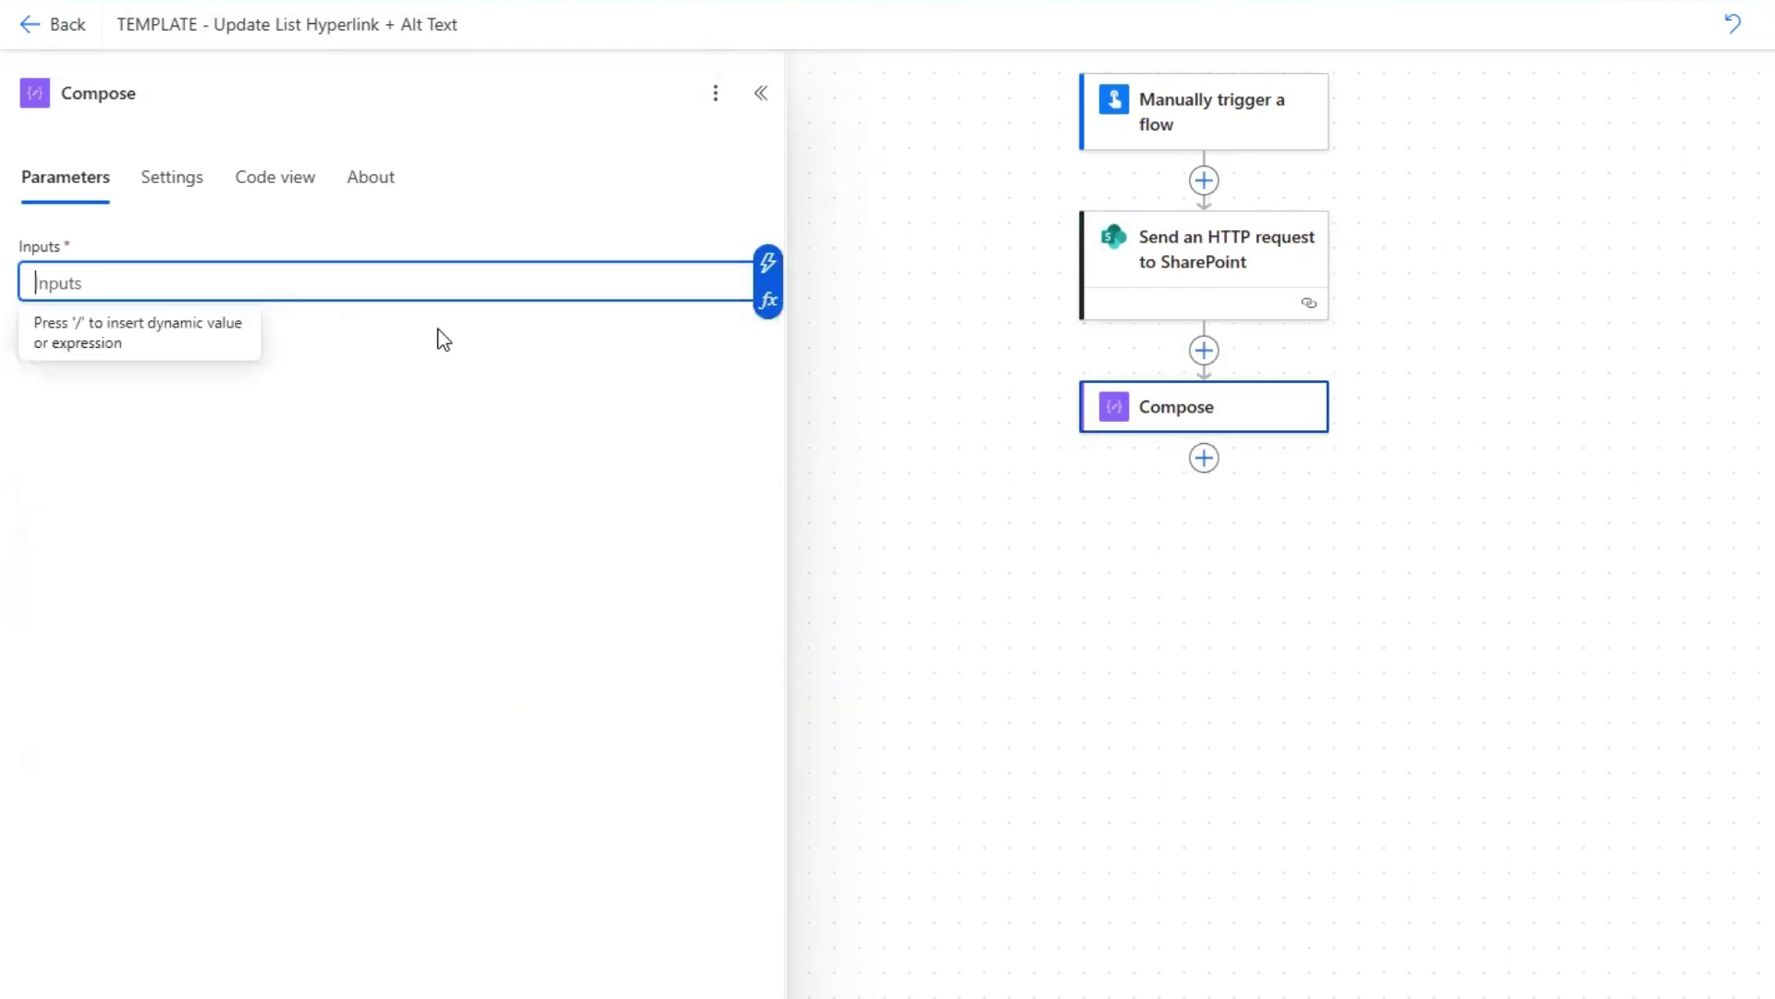
click(770, 305)
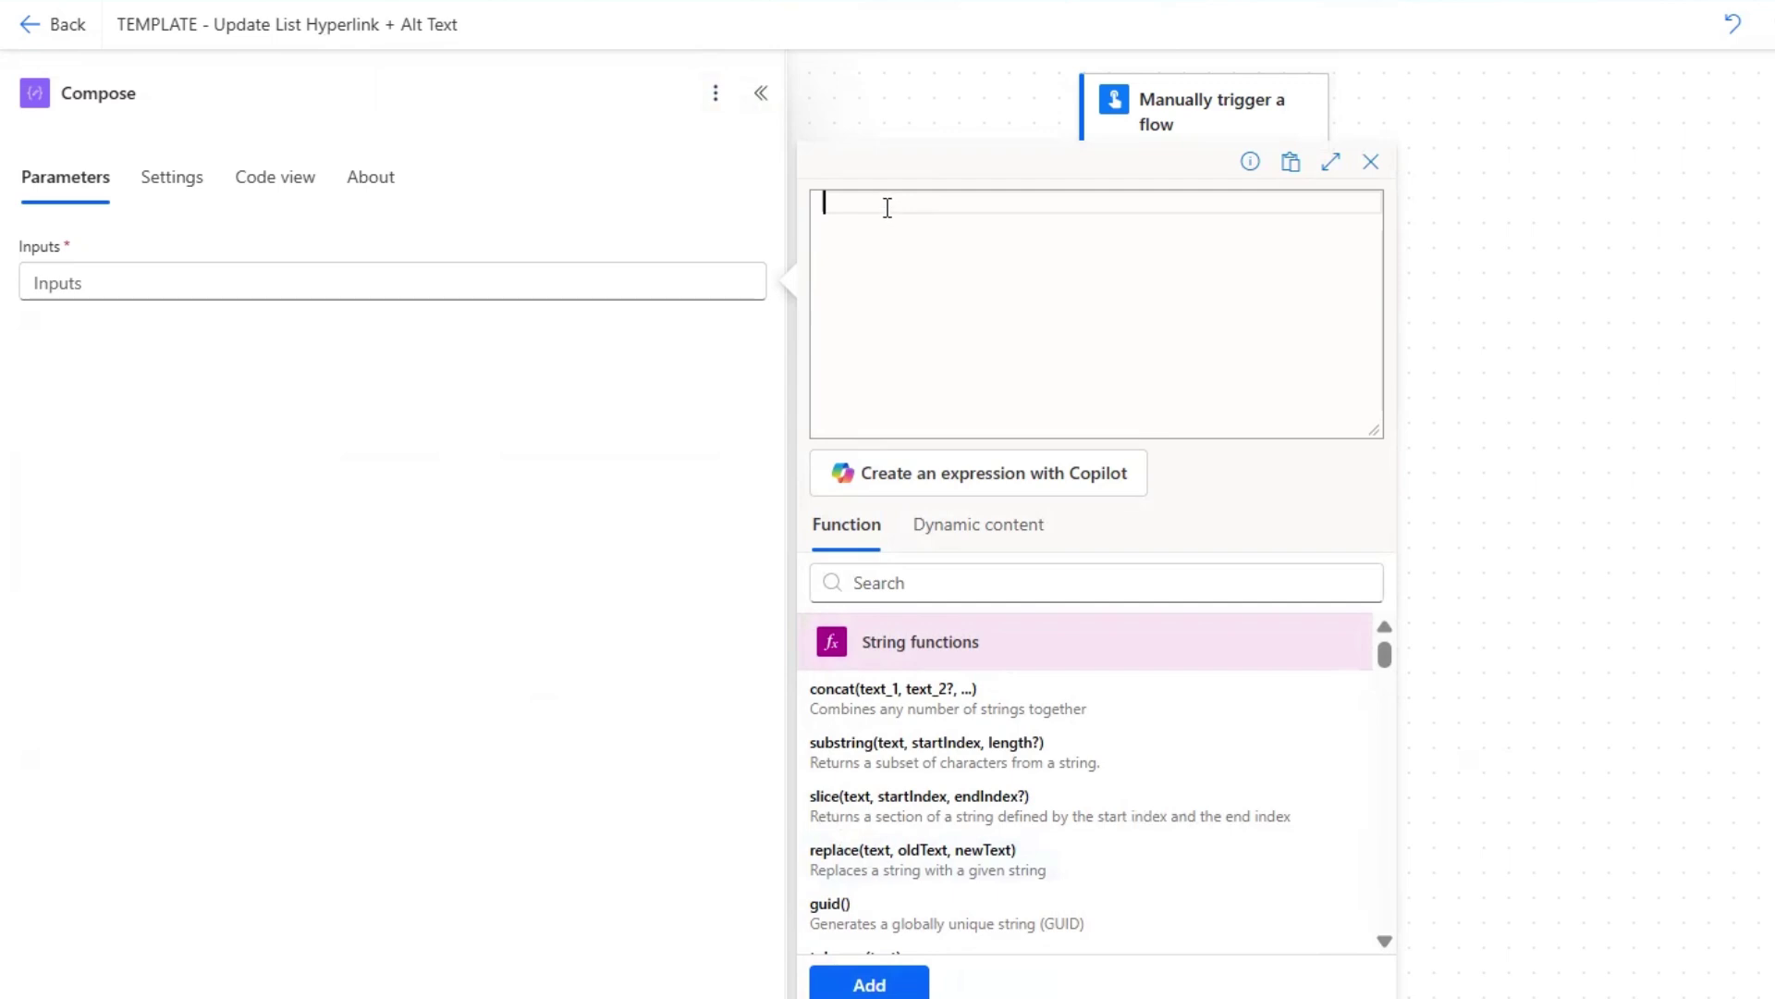
text(body('Send_an_HTTP_request_to_SharePoint')?['d']?['Id'])
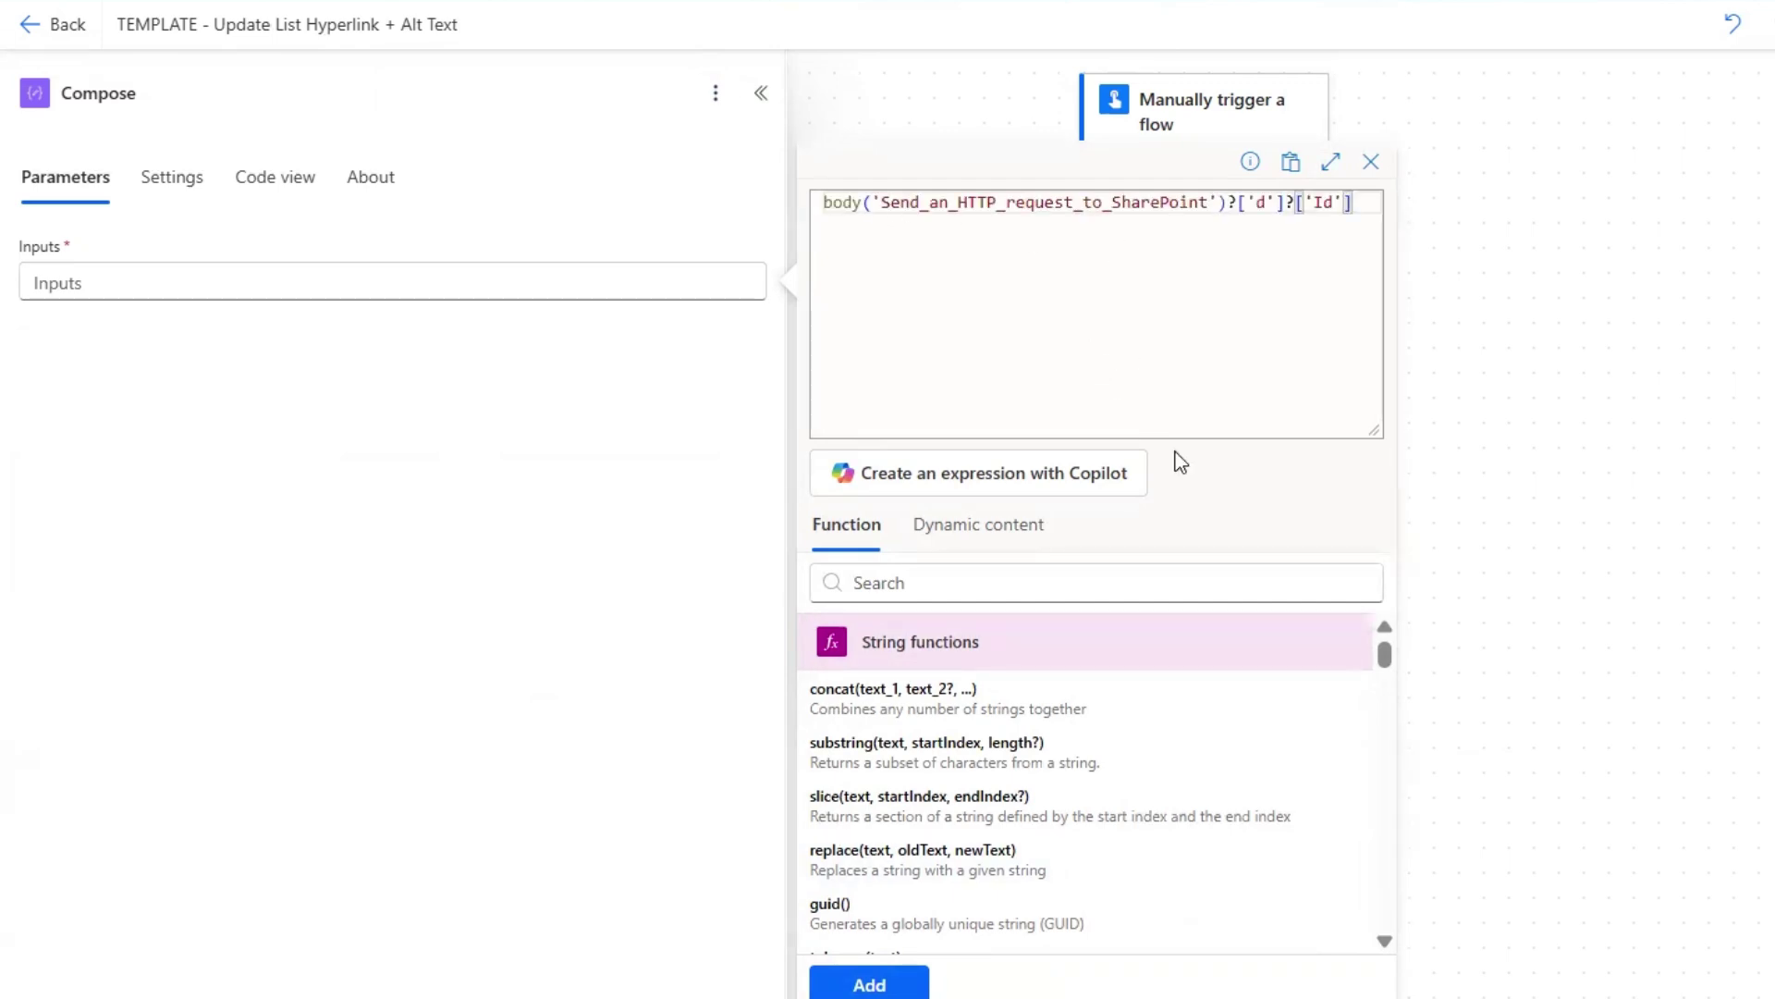
click(880, 988)
click(242, 104)
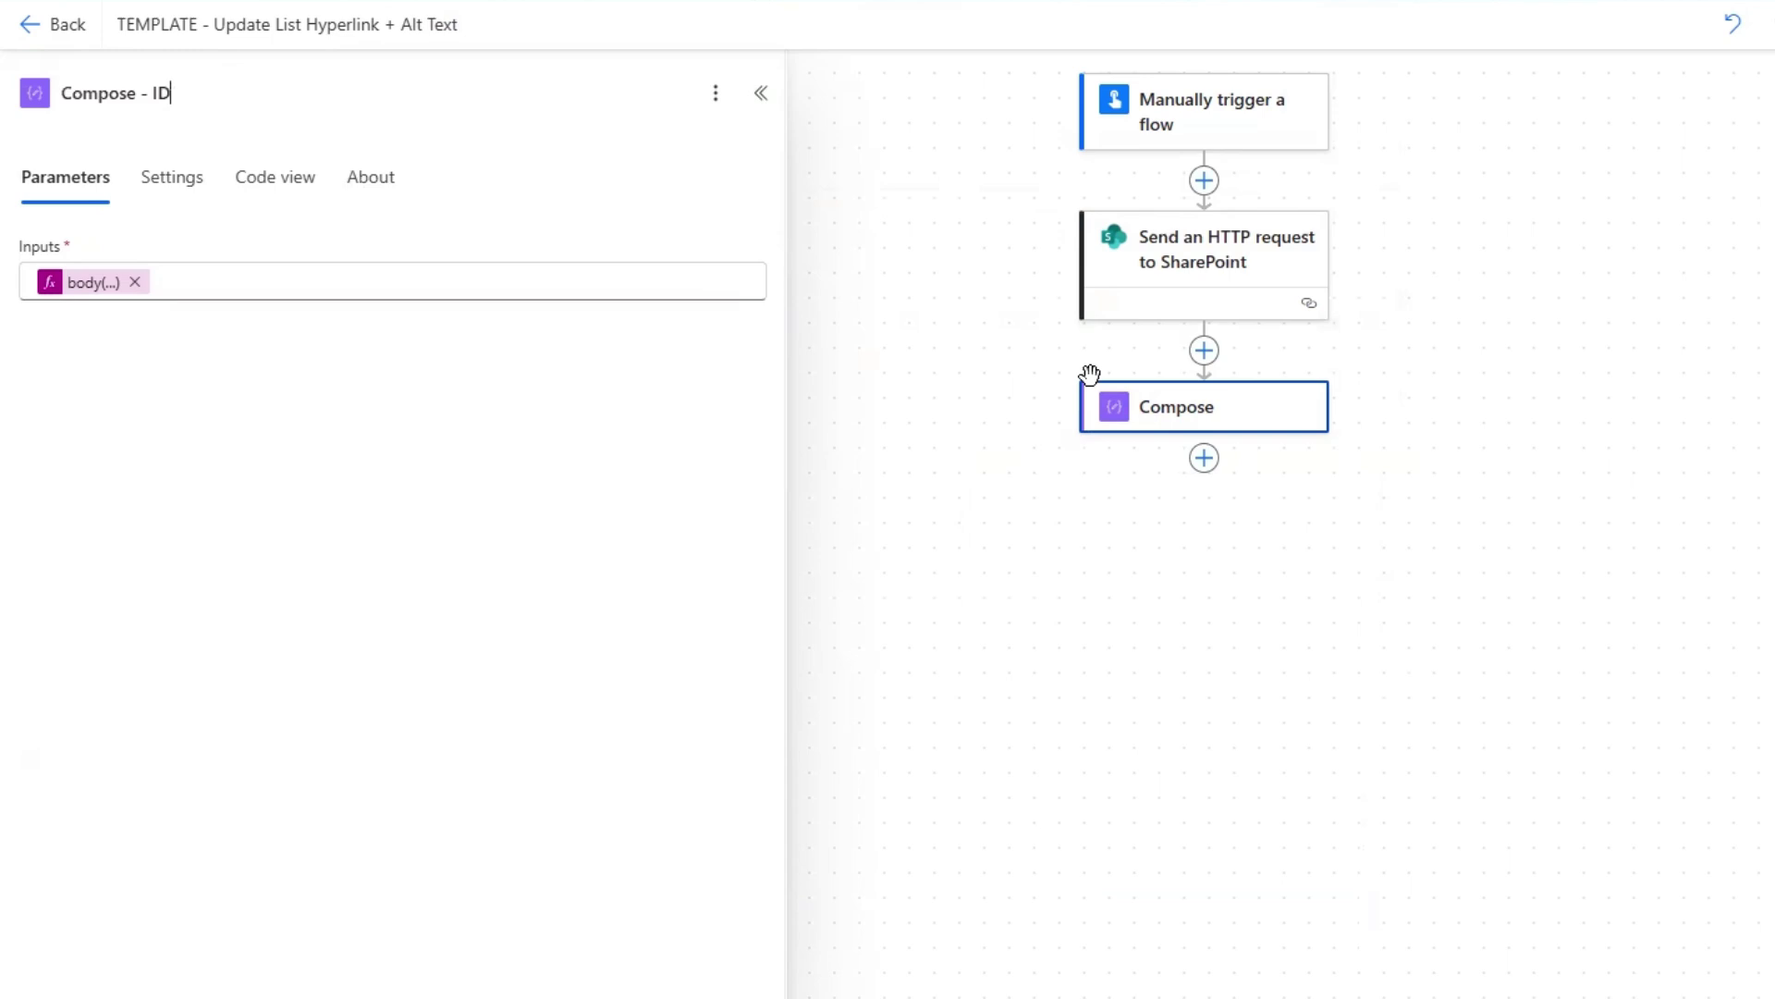
click(153, 93)
text(List)
Add a Compose returning ListItemEntityTypeFullName and rename it Compose - ListItemEntityTypeFullName.
click(1204, 458)
click(466, 261)
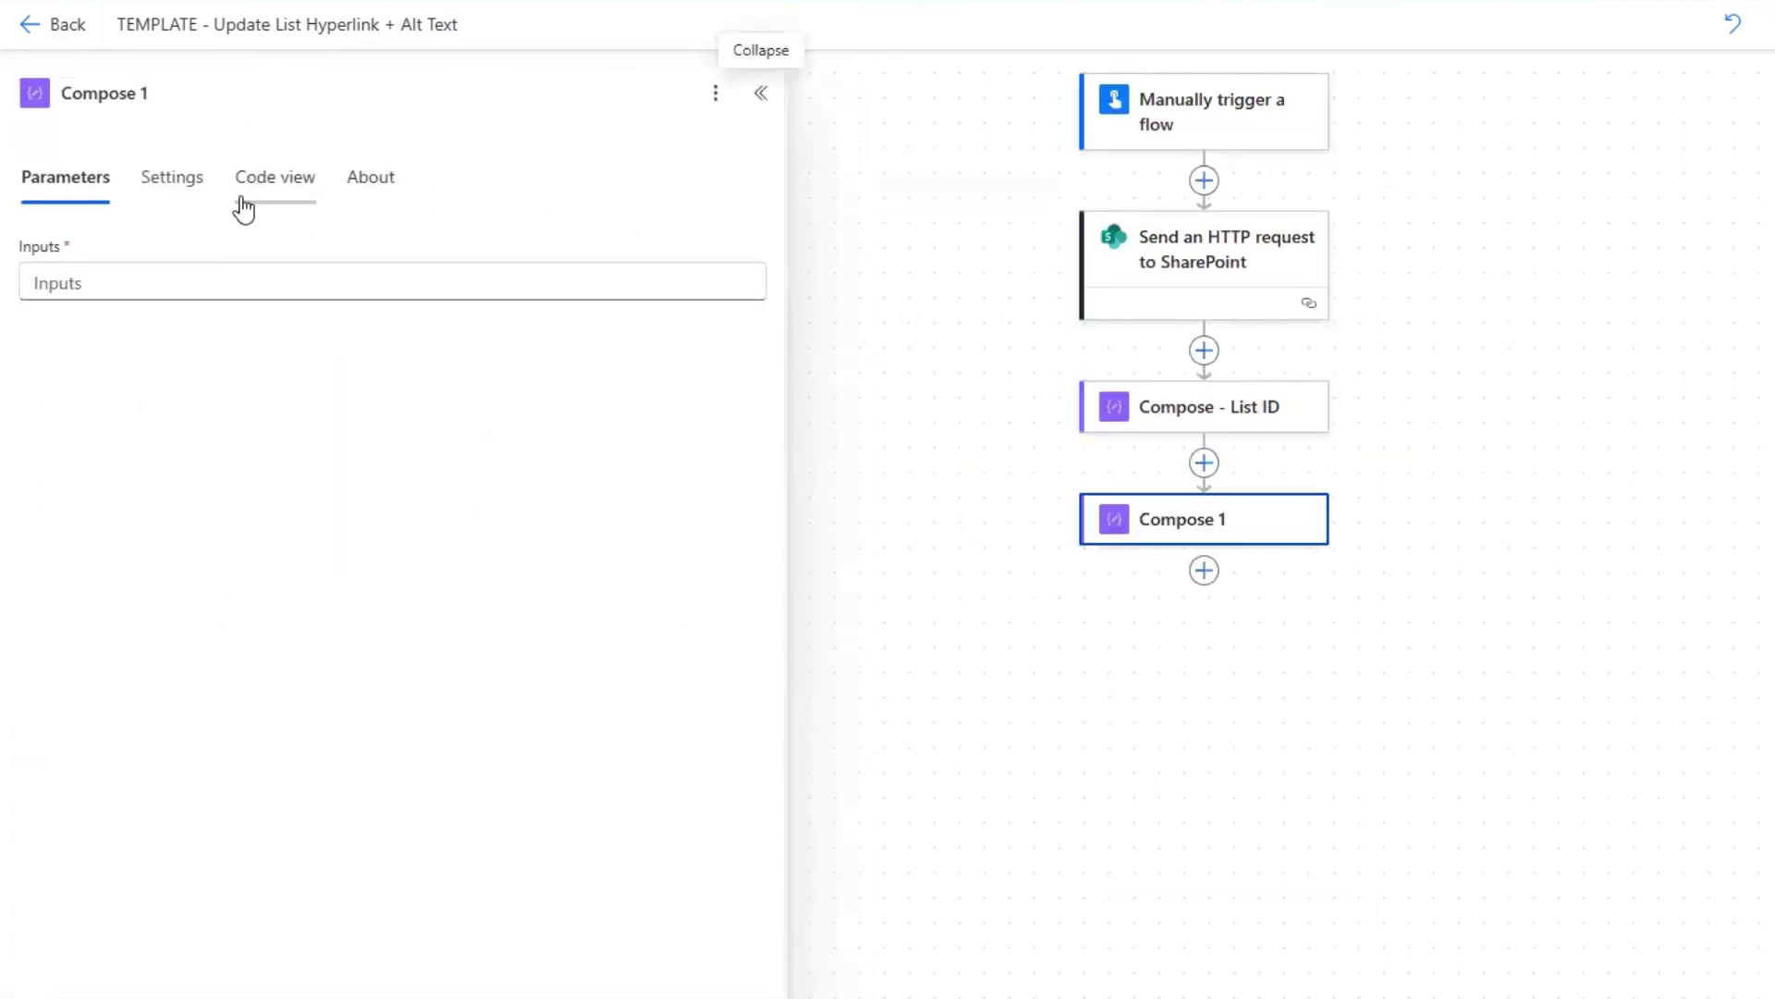
click(238, 272)
click(769, 301)
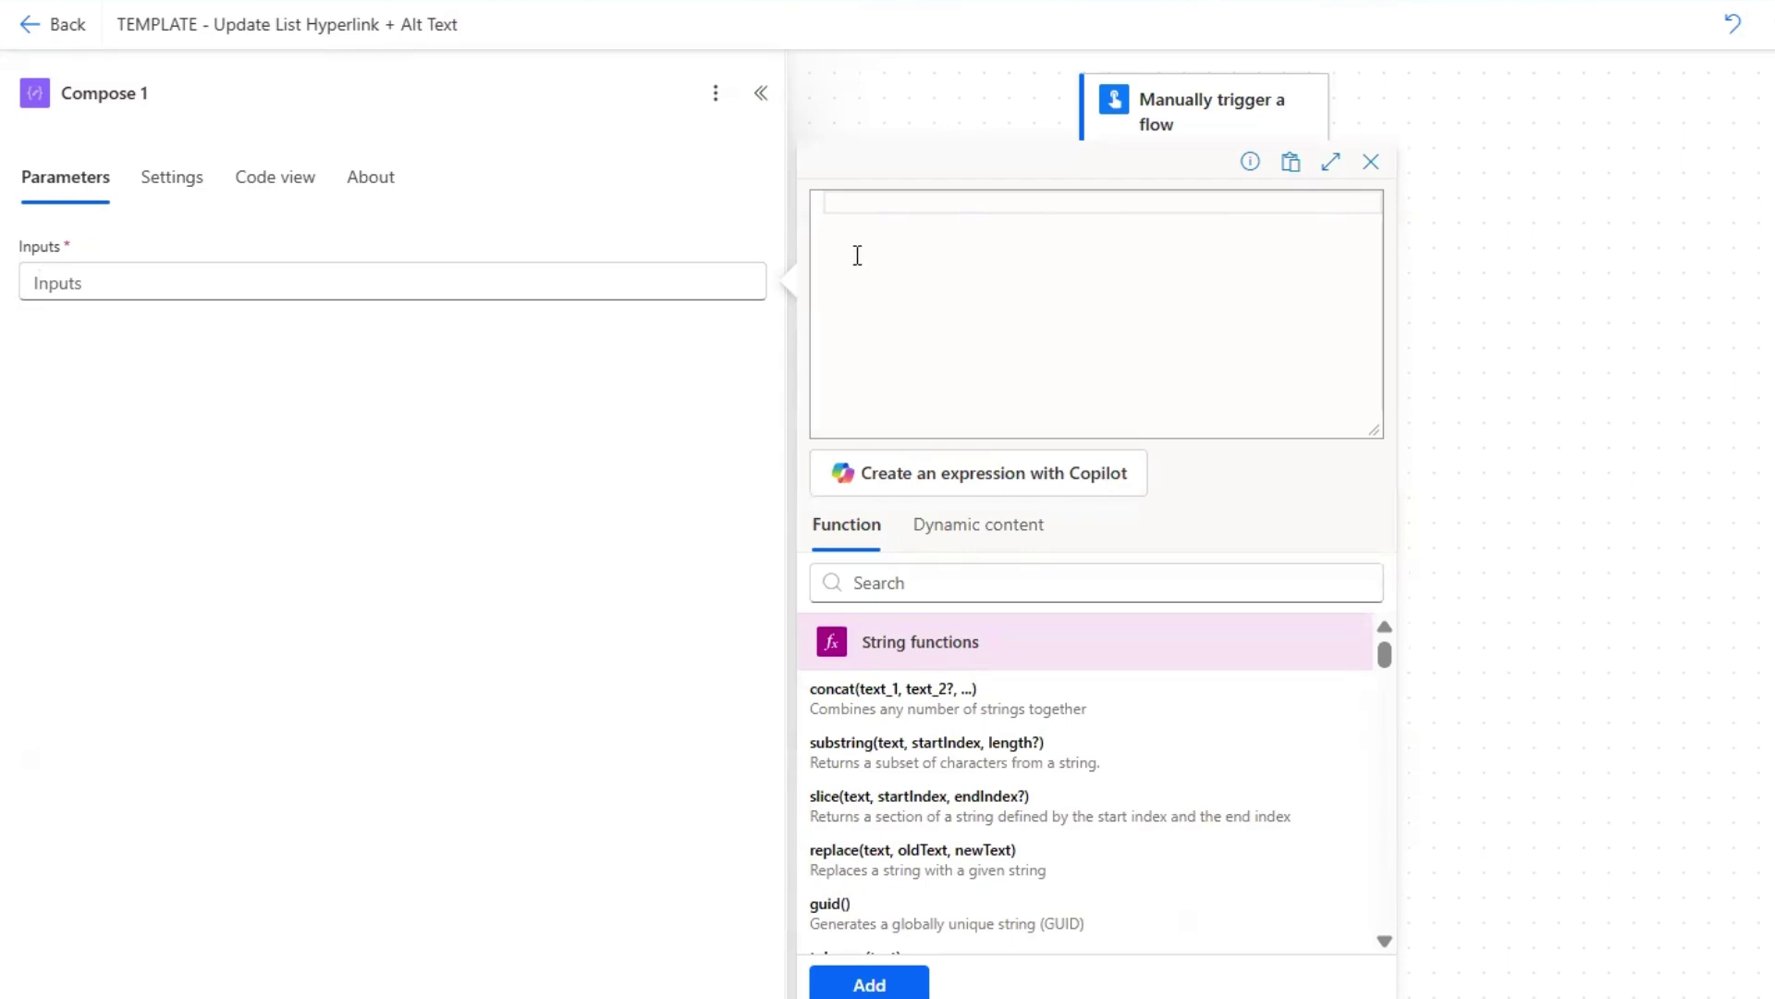
click(894, 200)
text(body('Send_an_HTTP_request_to_SharePoint')?['d']?['ListItemEntityTypeFullName'])
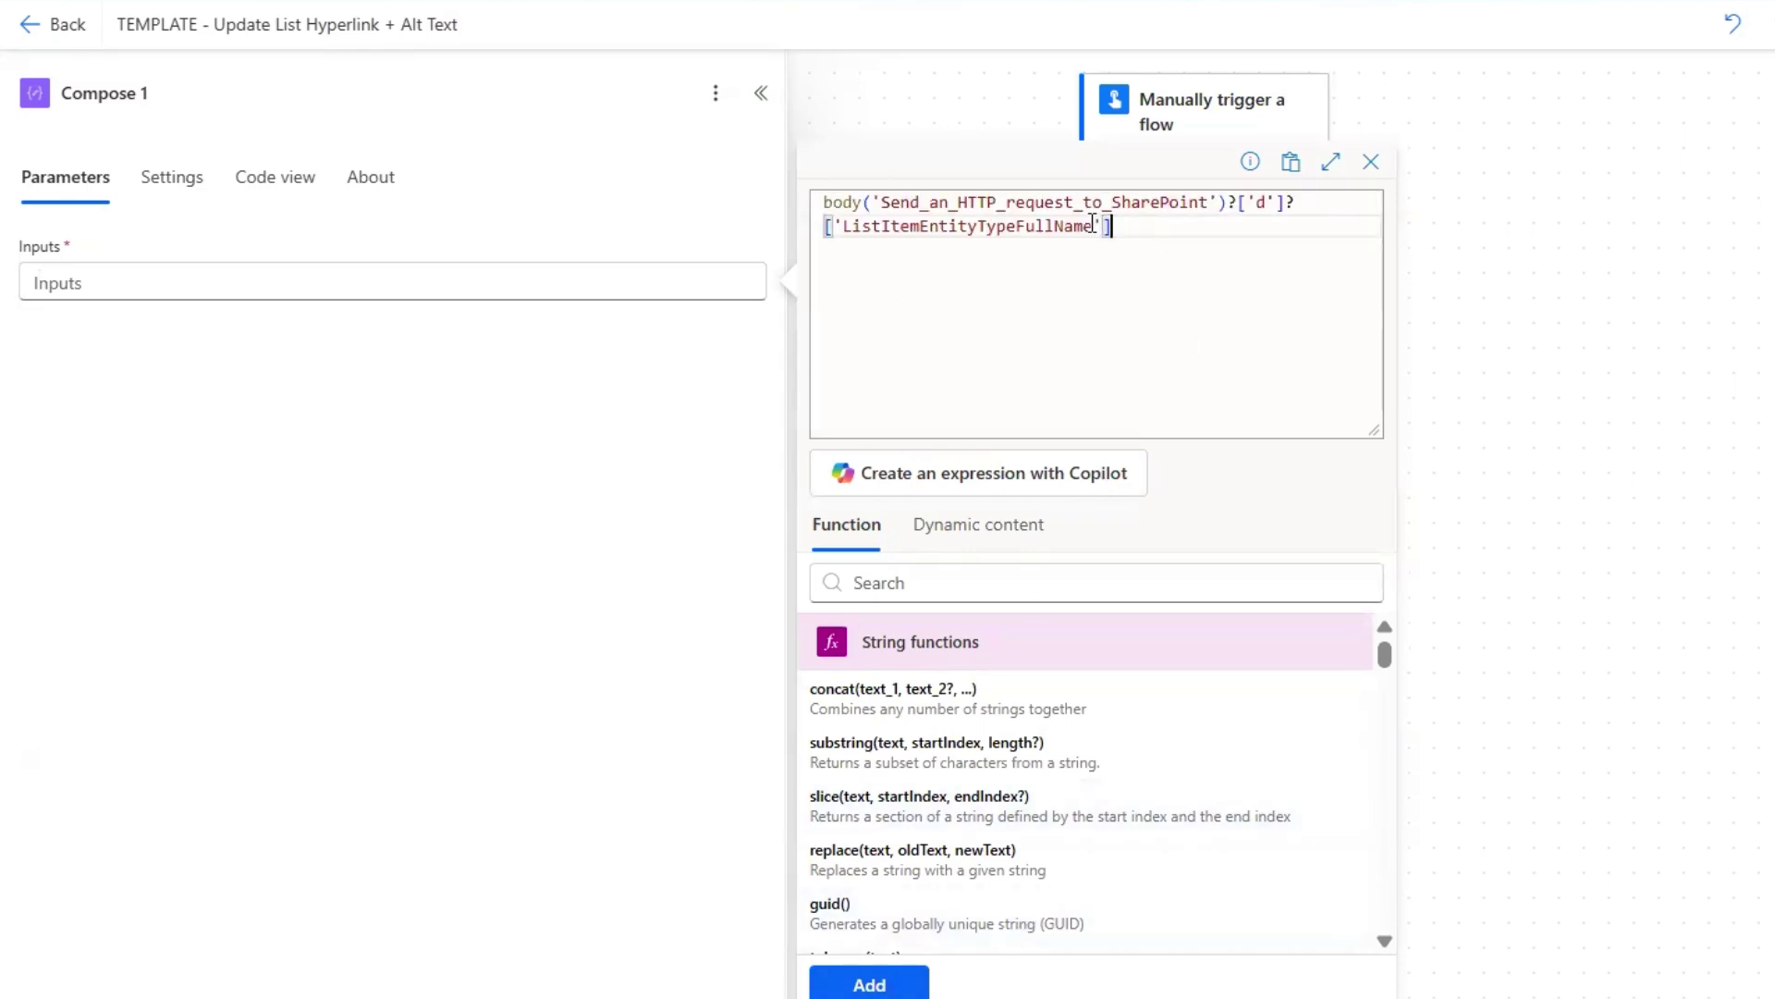
drag(1096, 225, 853, 225)
key(ctrl+c)
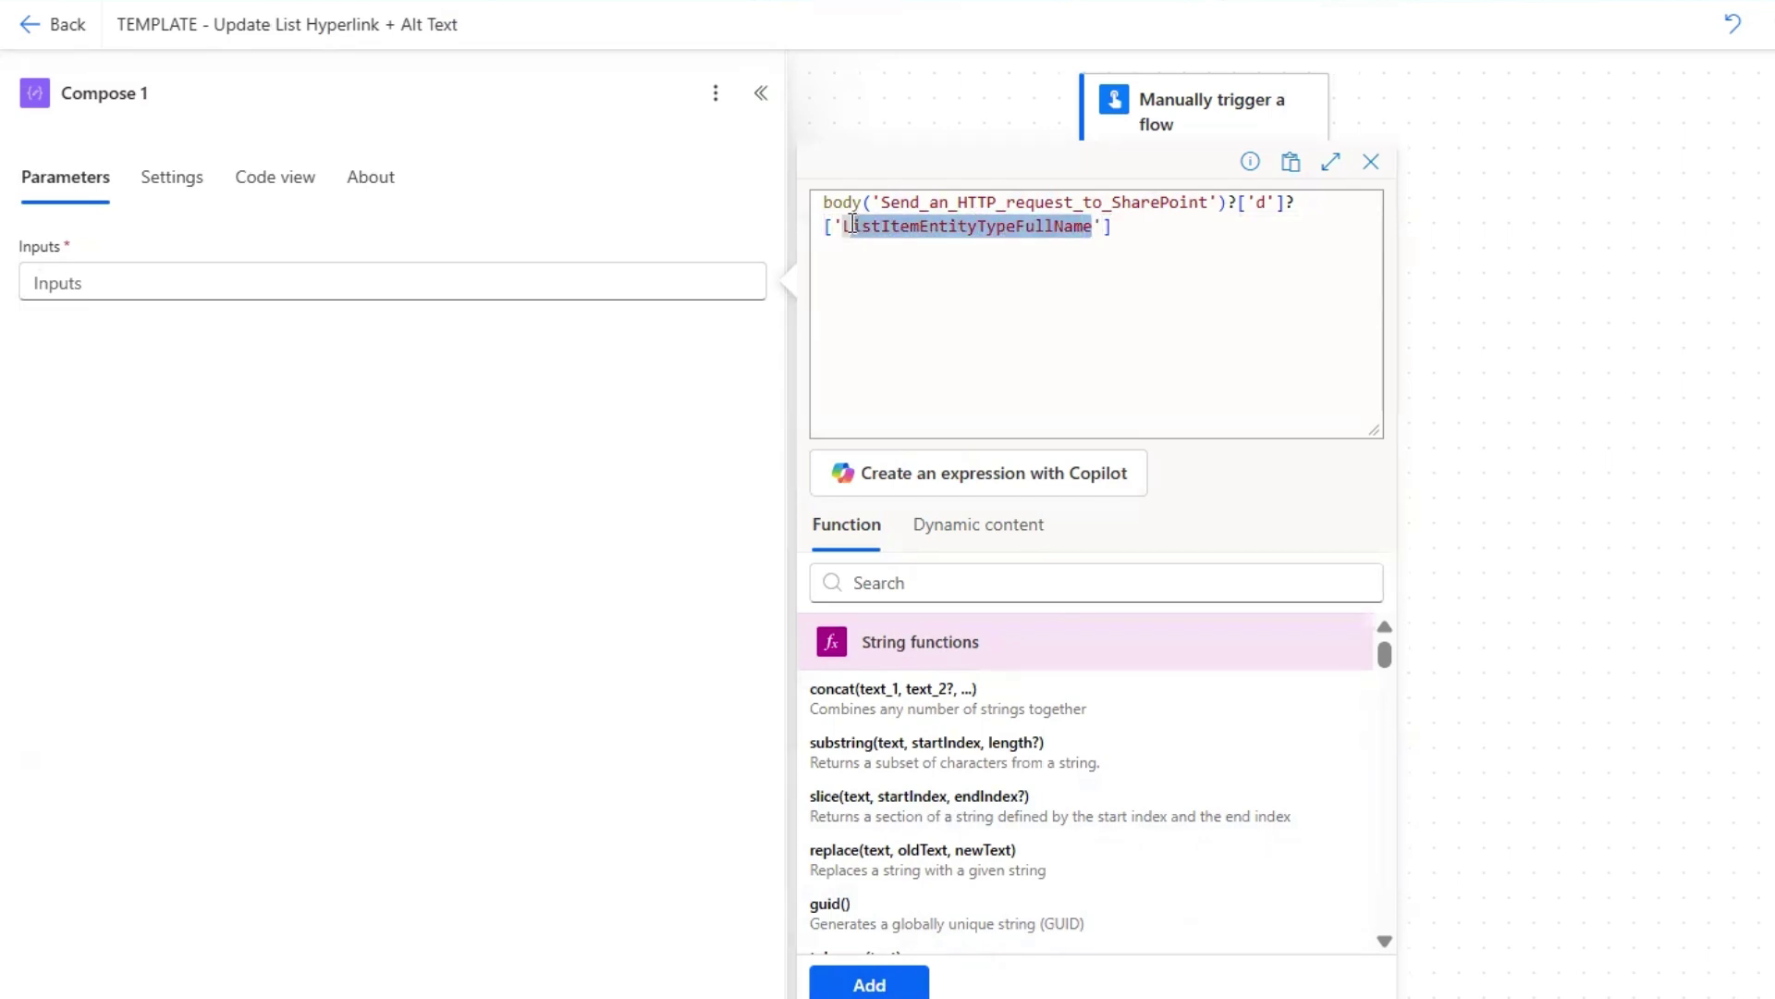
click(889, 988)
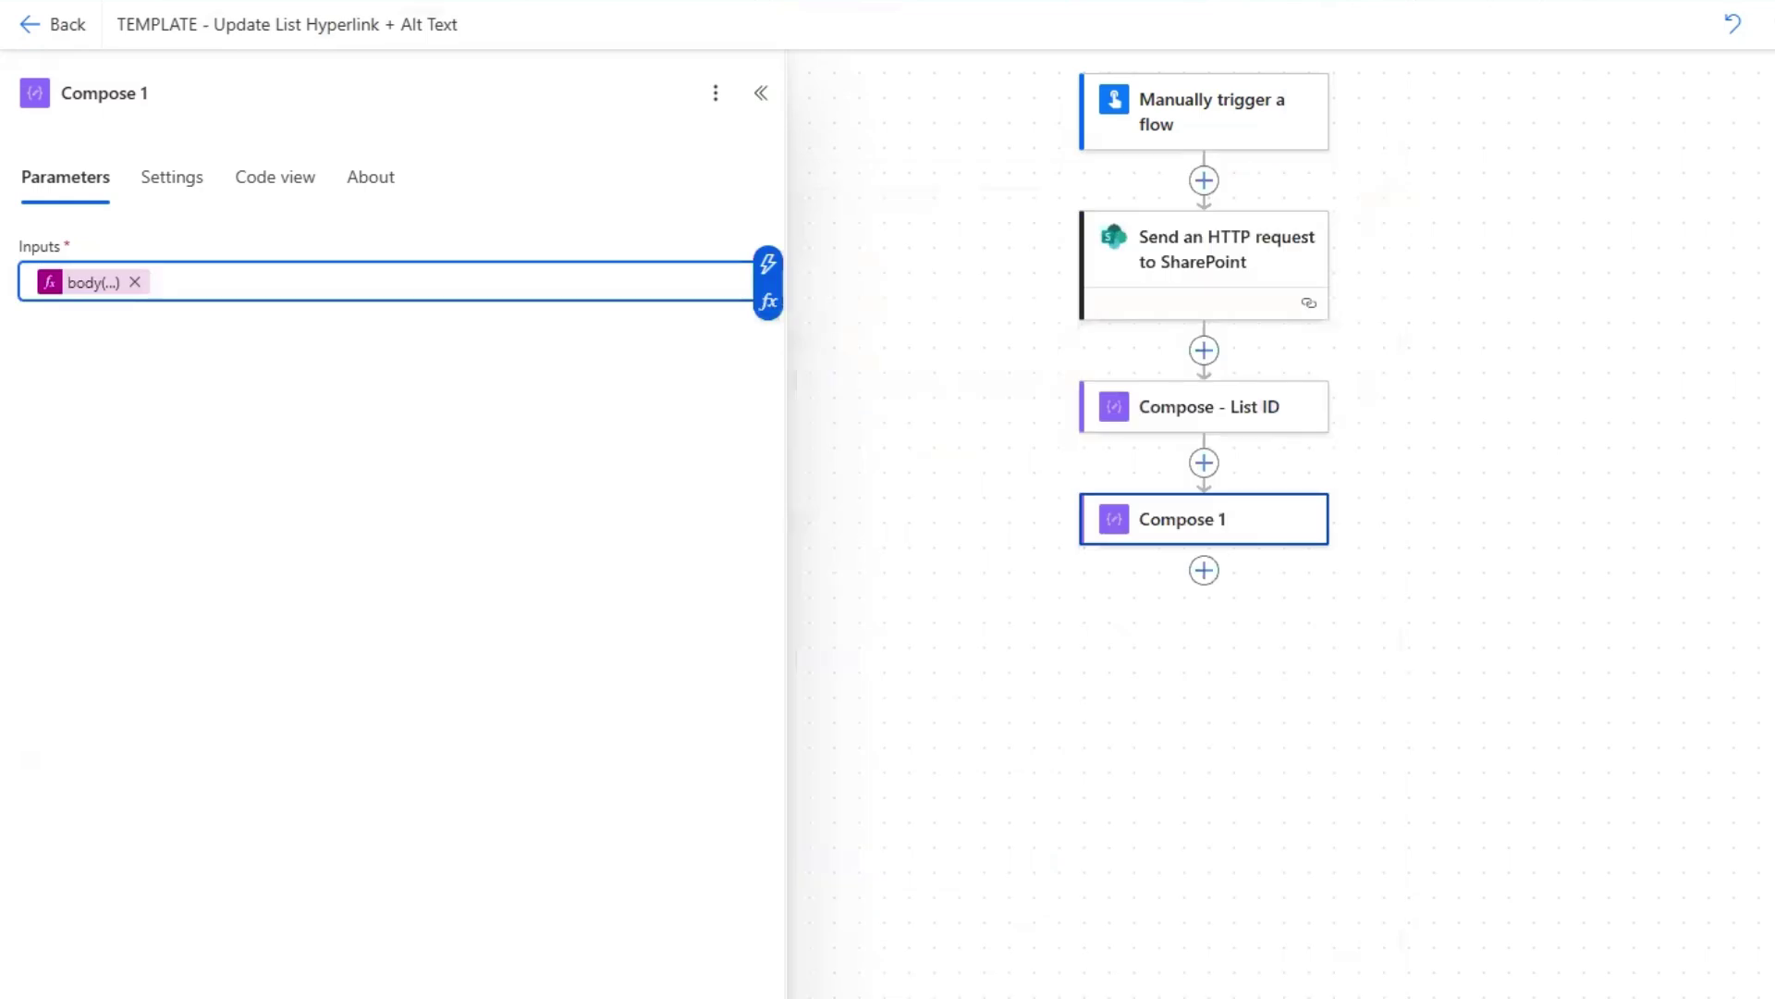
click(185, 88)
text(-)
key(ctrl+v)
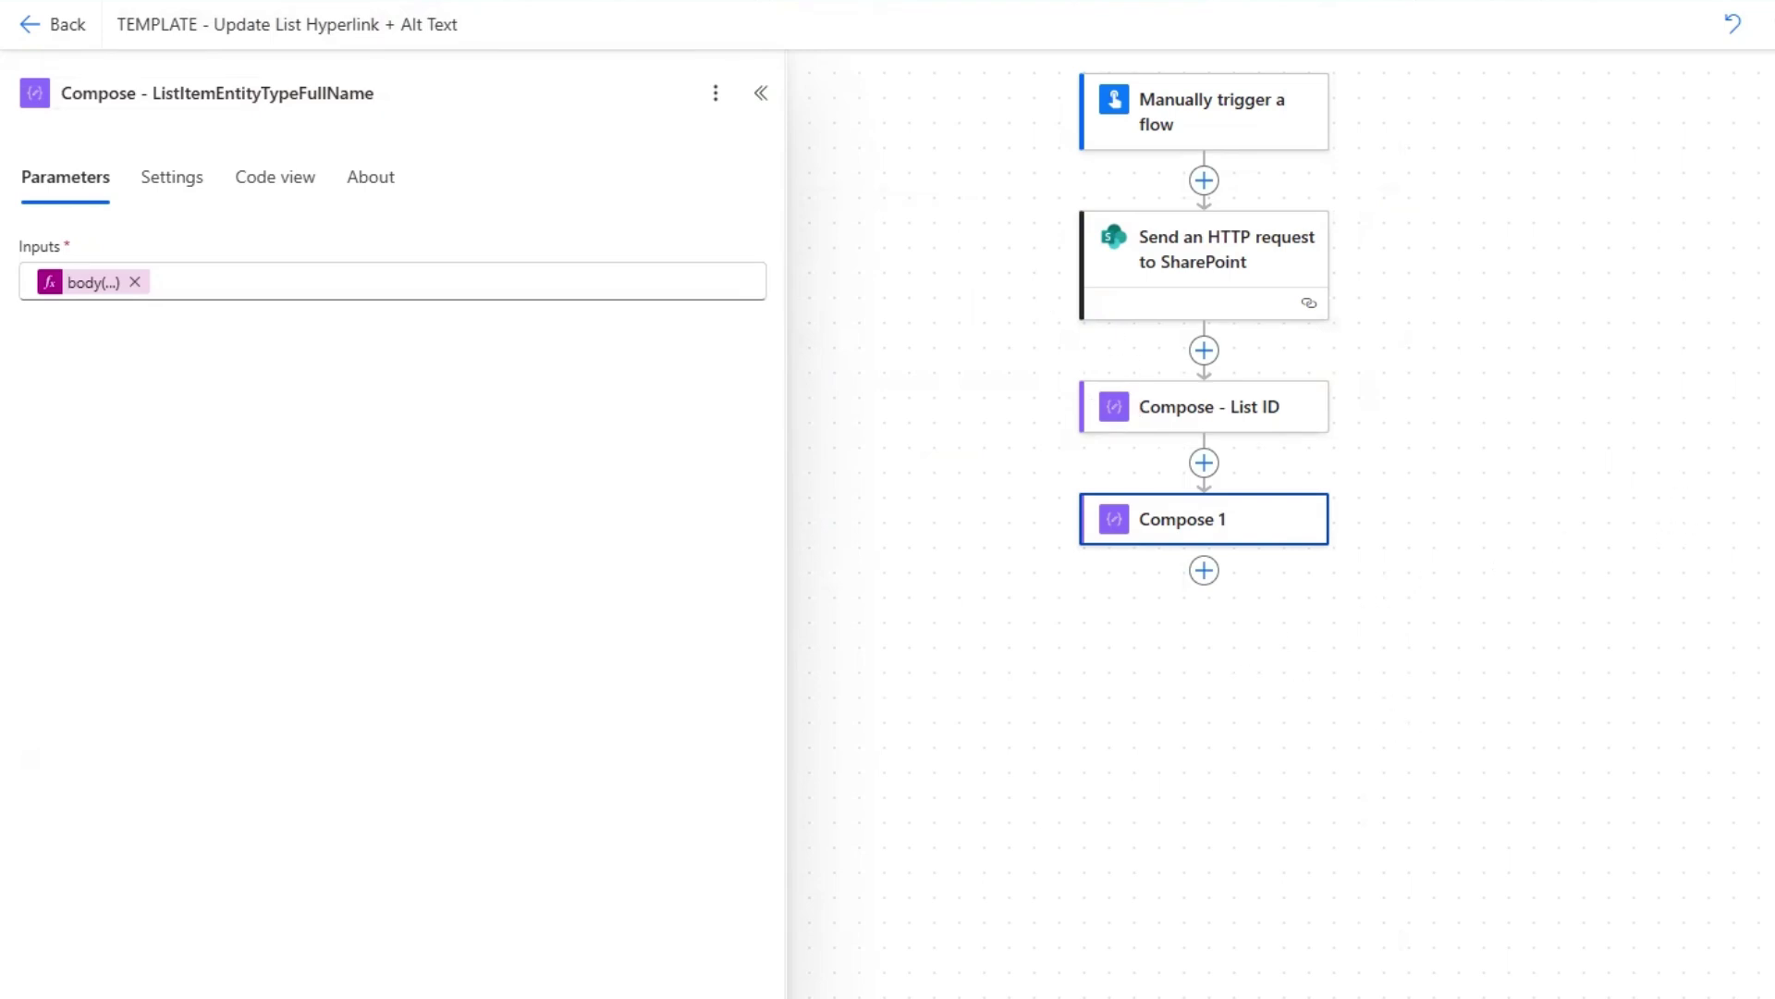
Test the flow and confirm the Compose outputs show the list GUID and the SP.Data entity type name.
click(1632, 405)
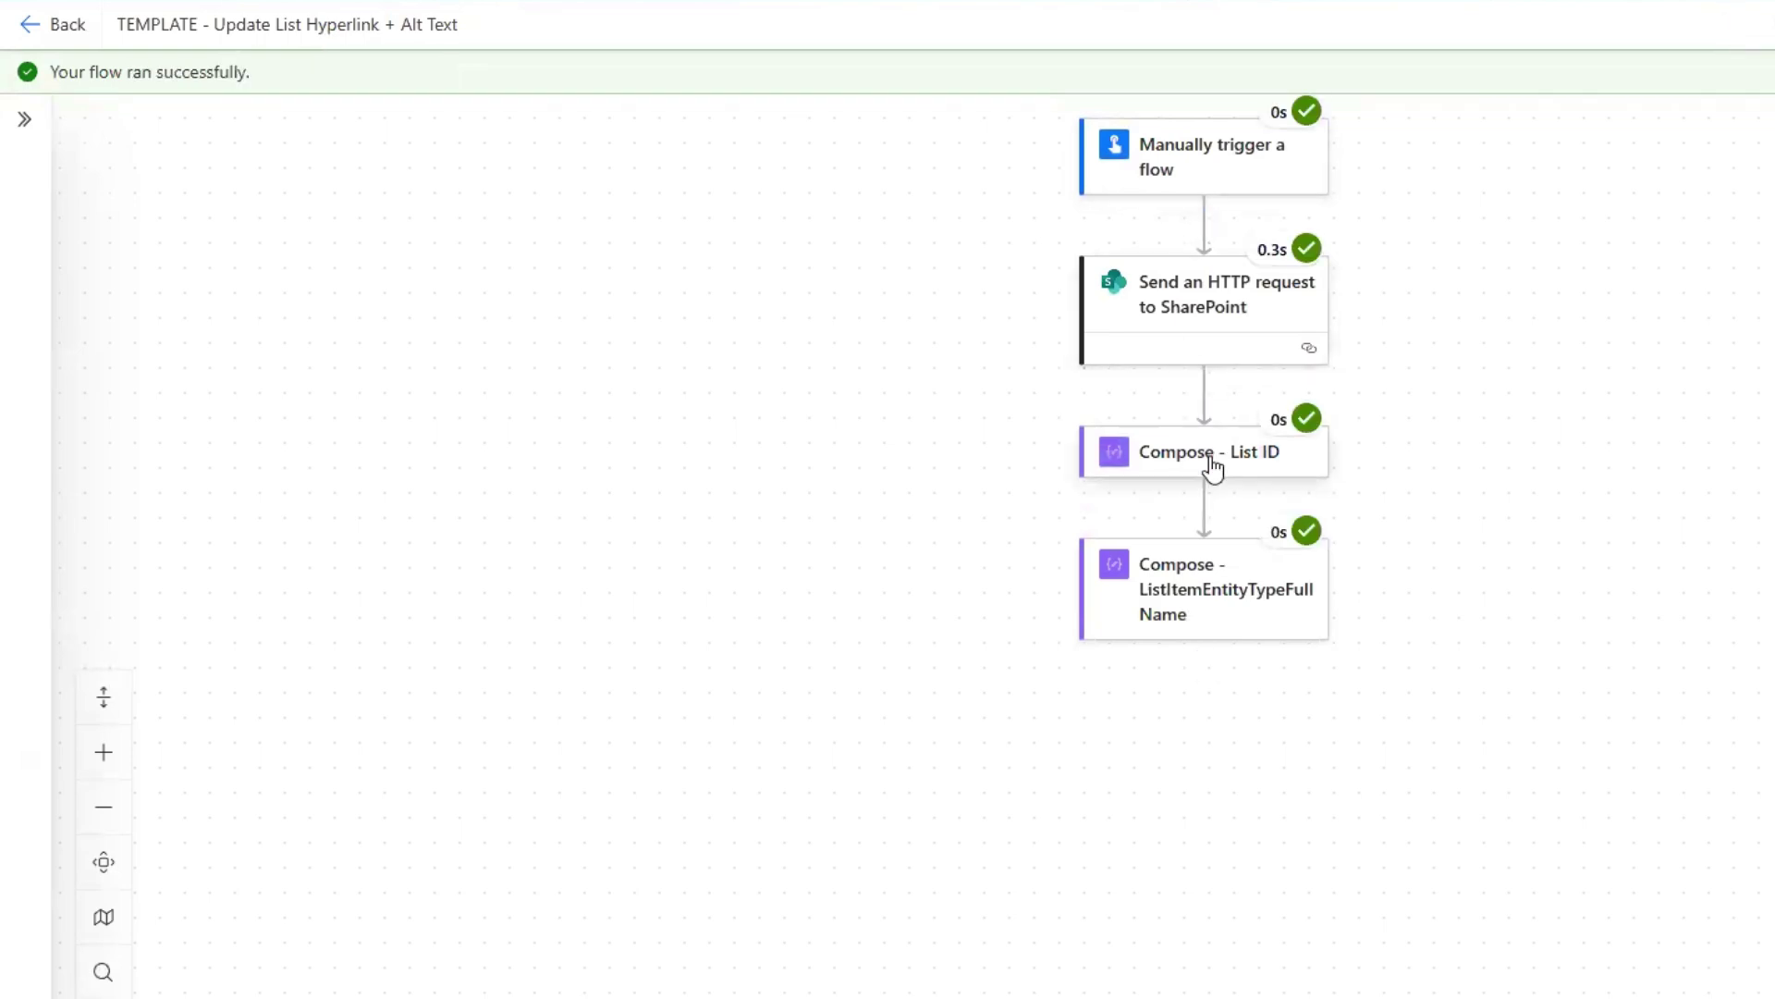
click(1213, 470)
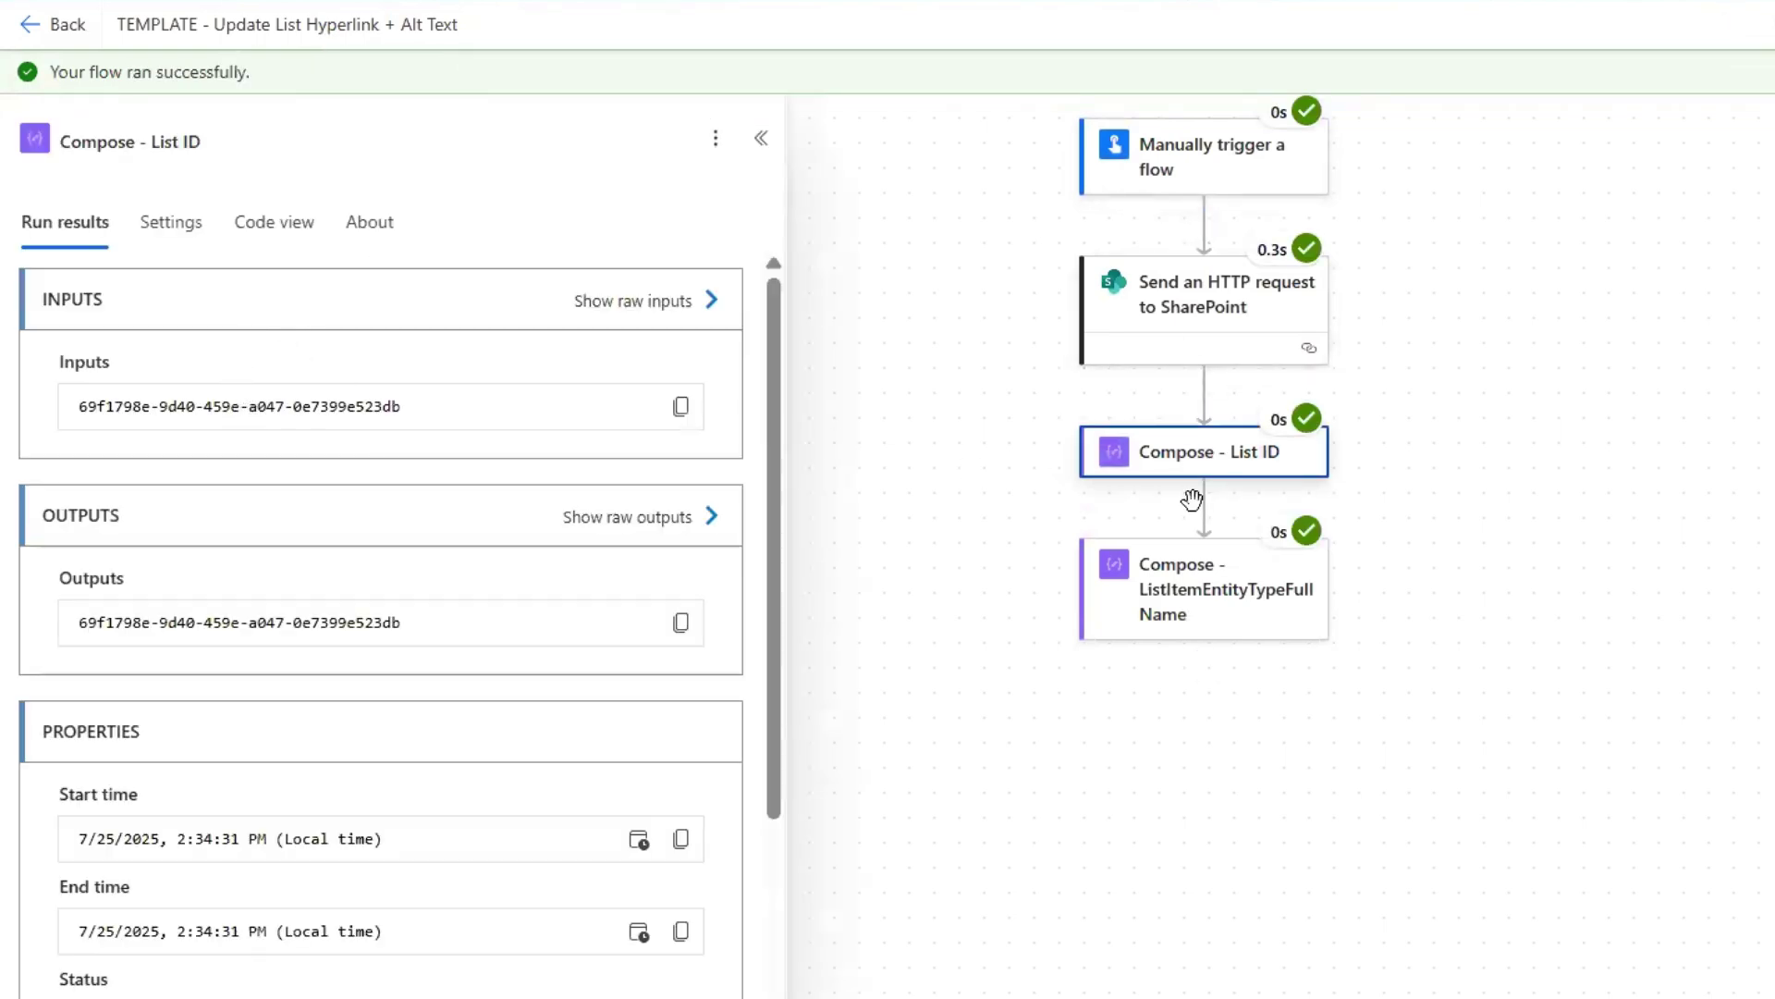
click(1209, 606)
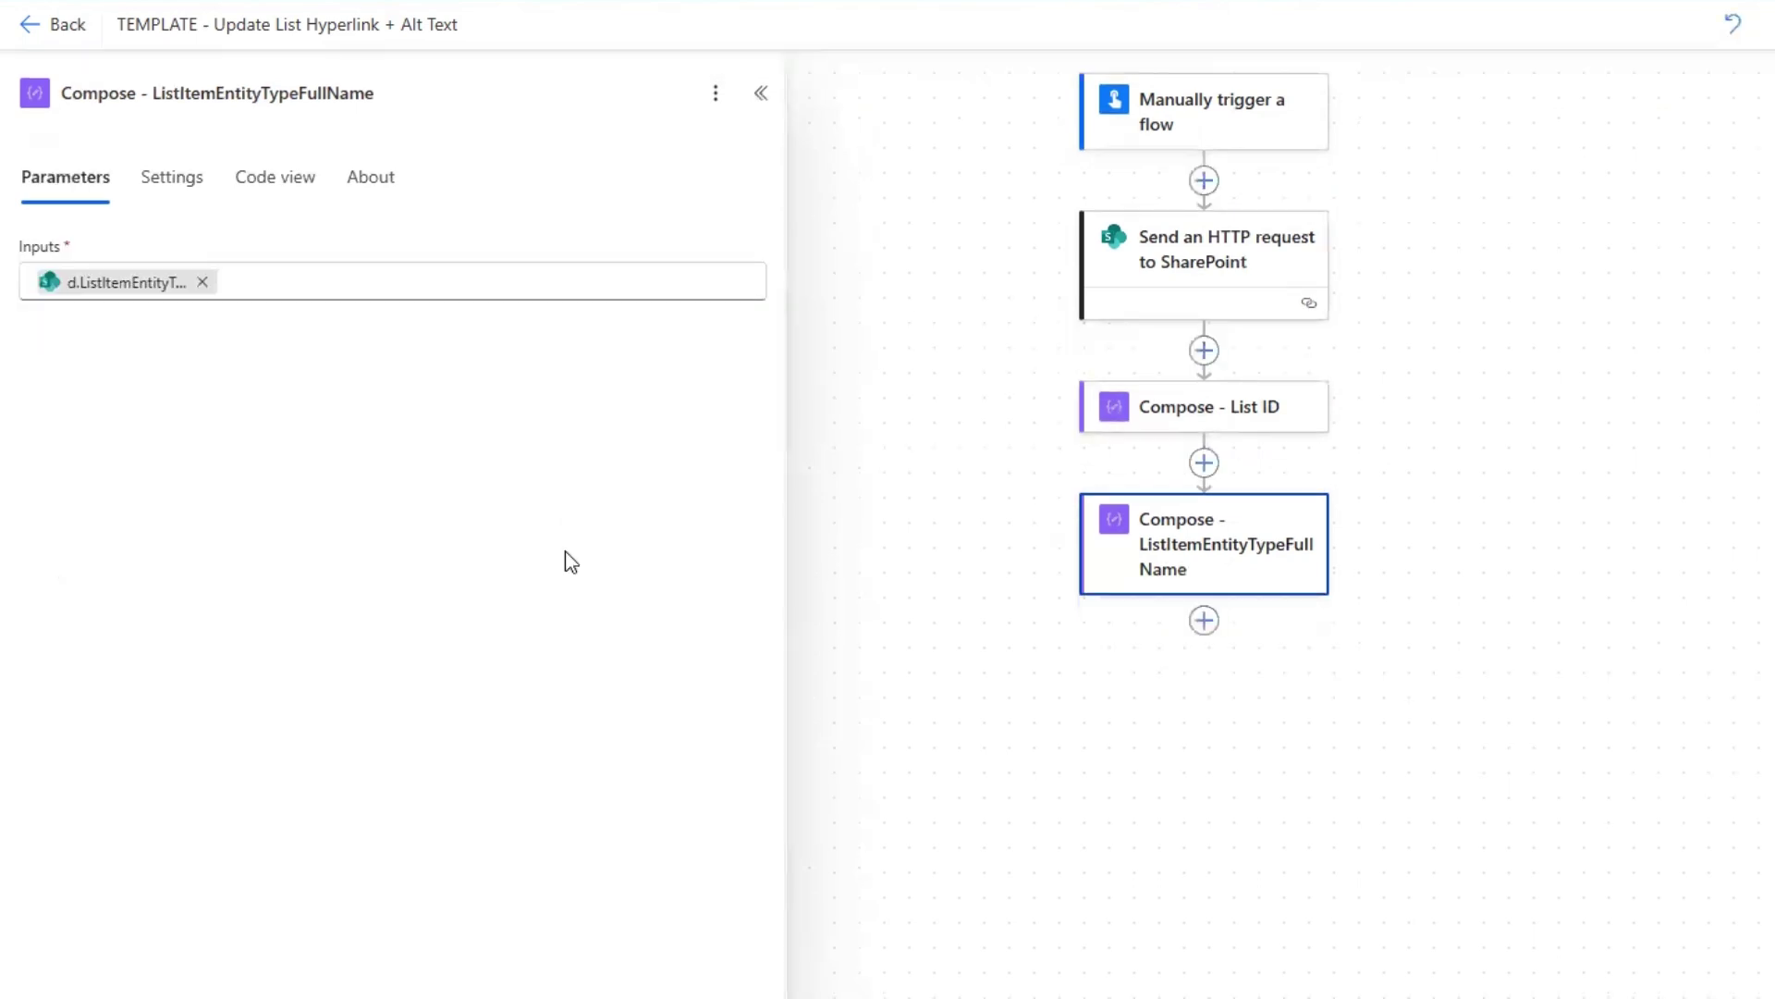
Add another Send an HTTP request to SharePoint on the Jibbs Automations Consulting site using POST.
click(1202, 621)
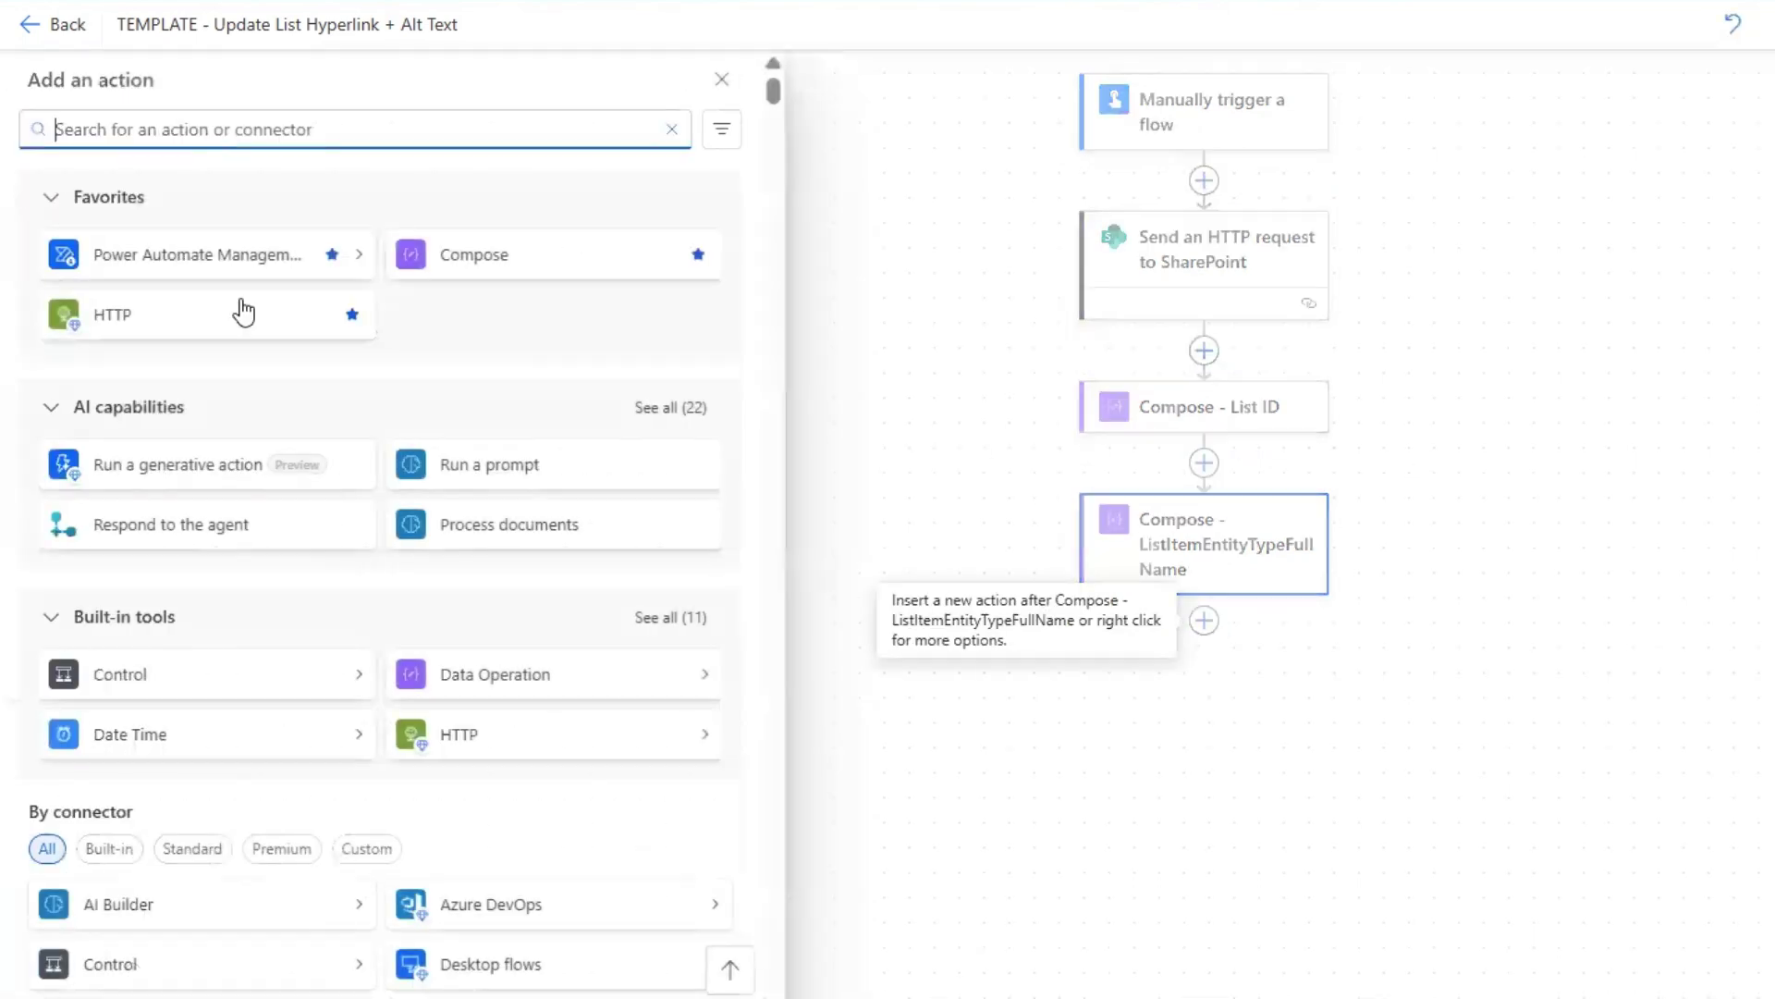
text(send)
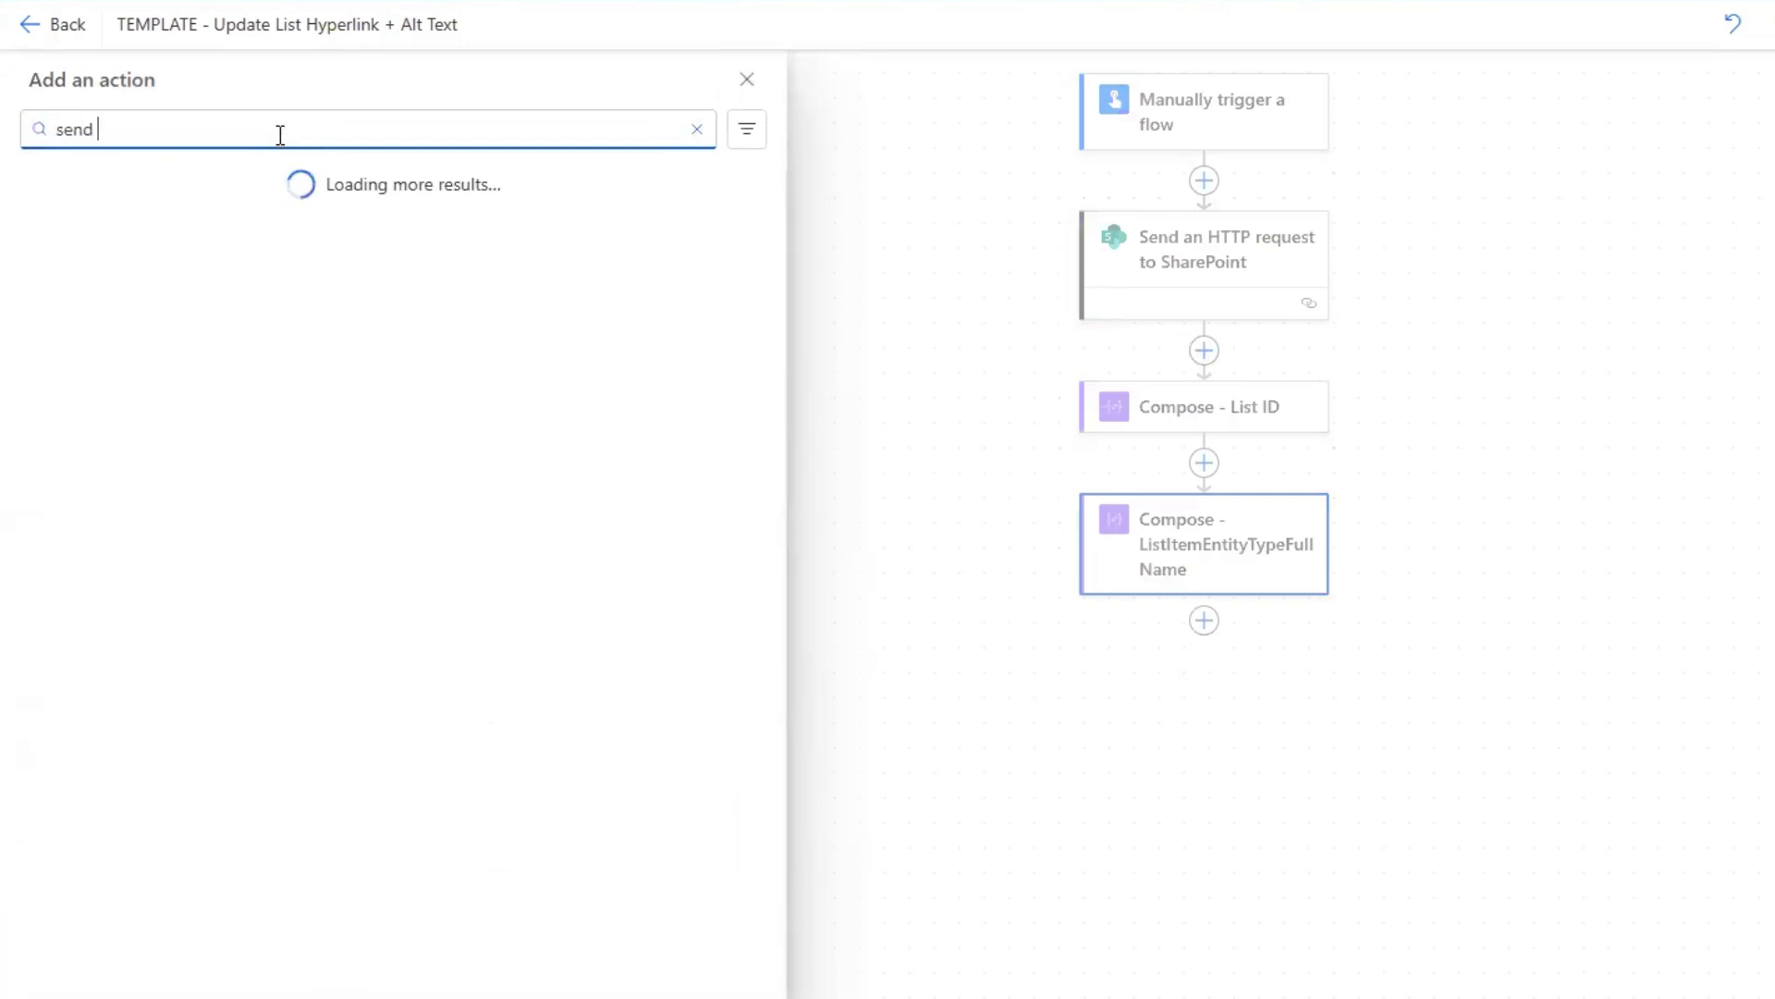
text( http)
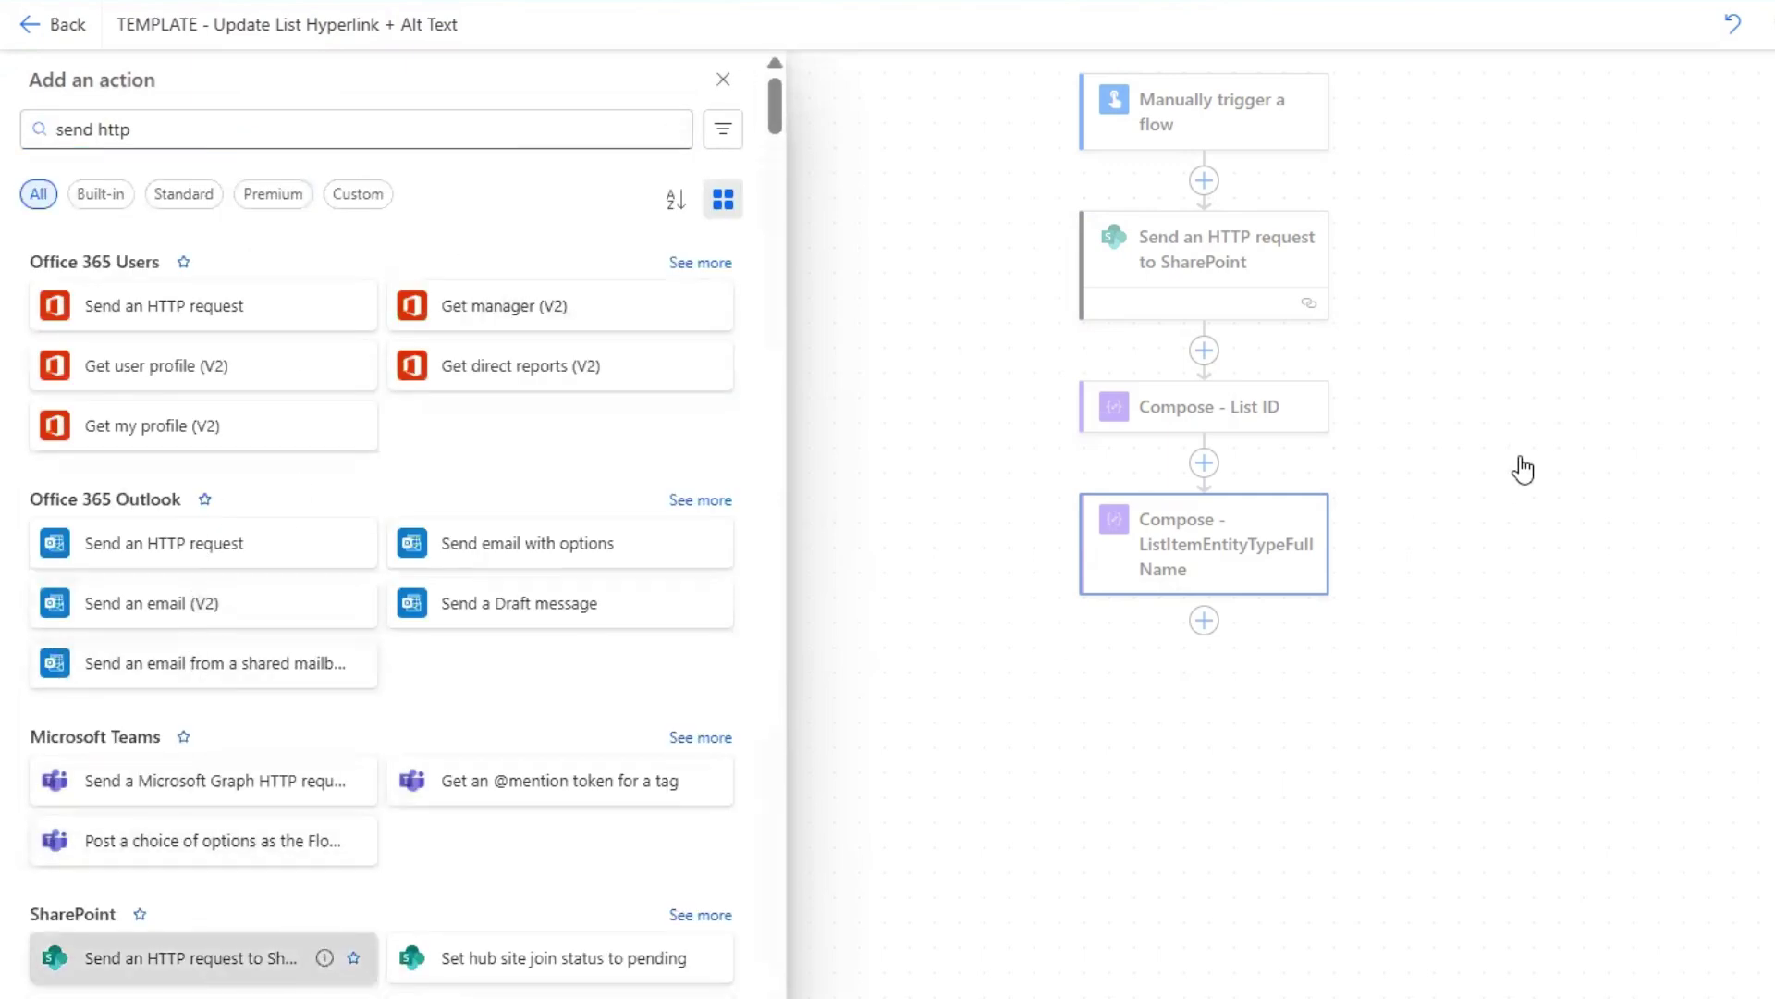
click(277, 958)
click(214, 286)
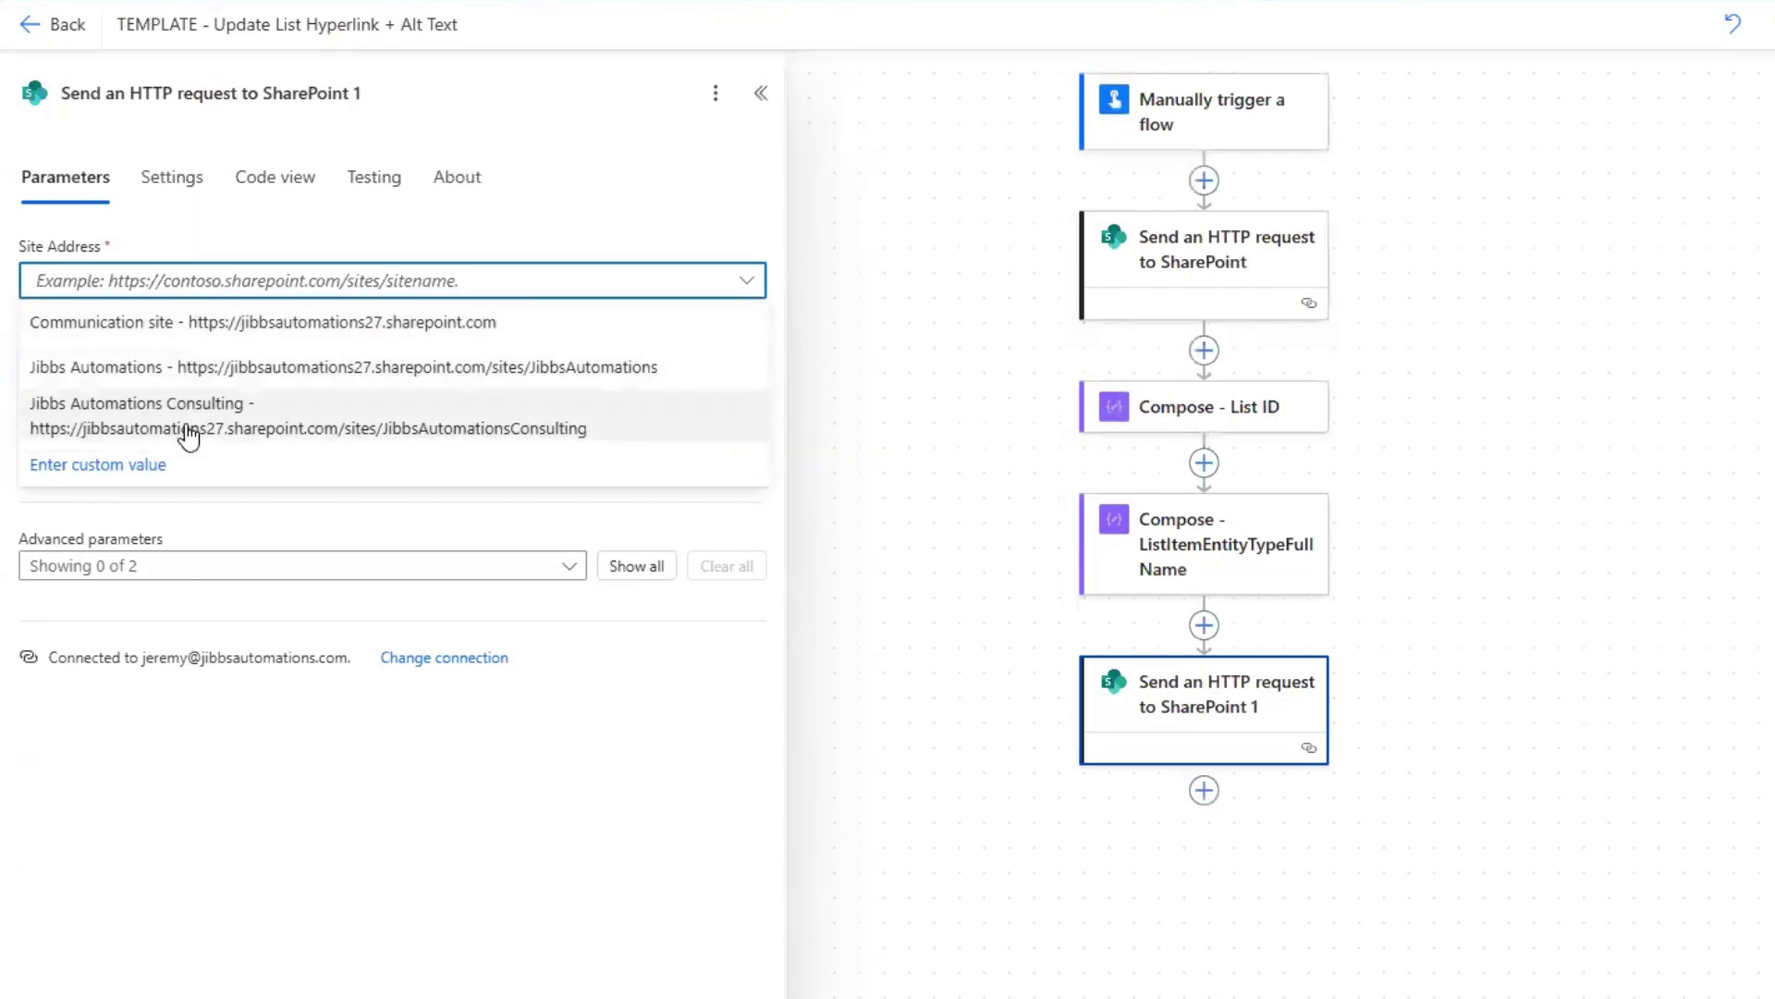
click(219, 423)
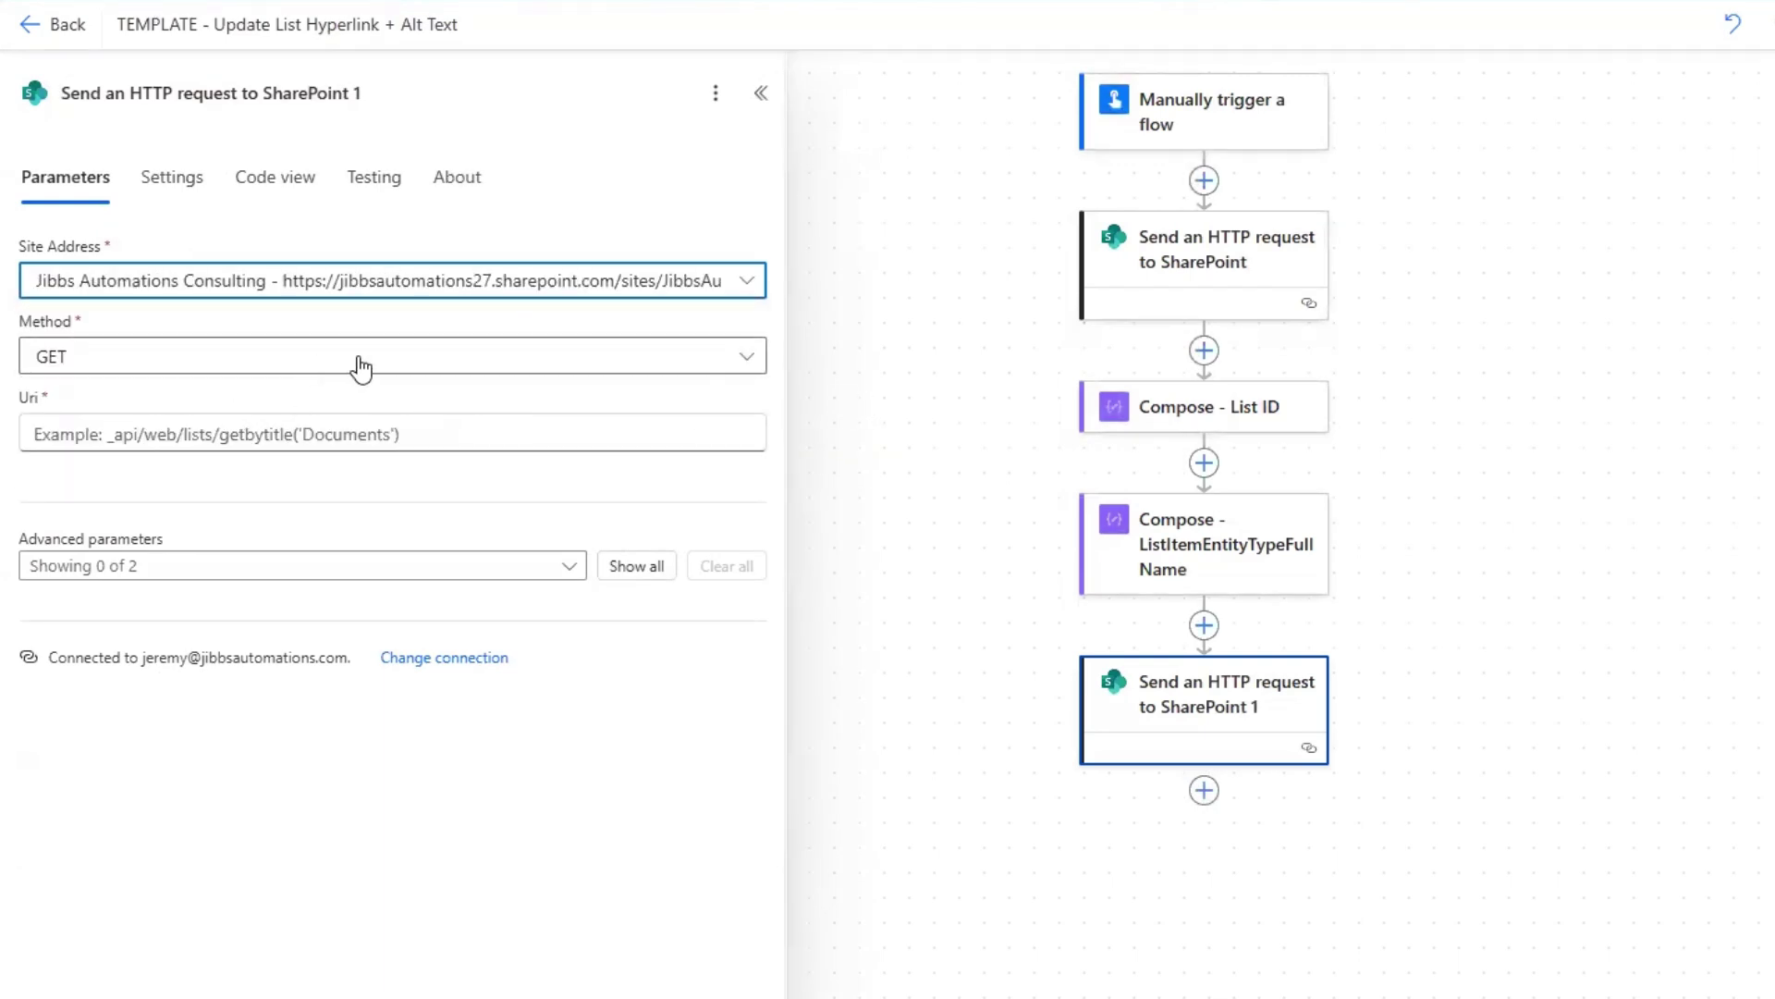
click(356, 362)
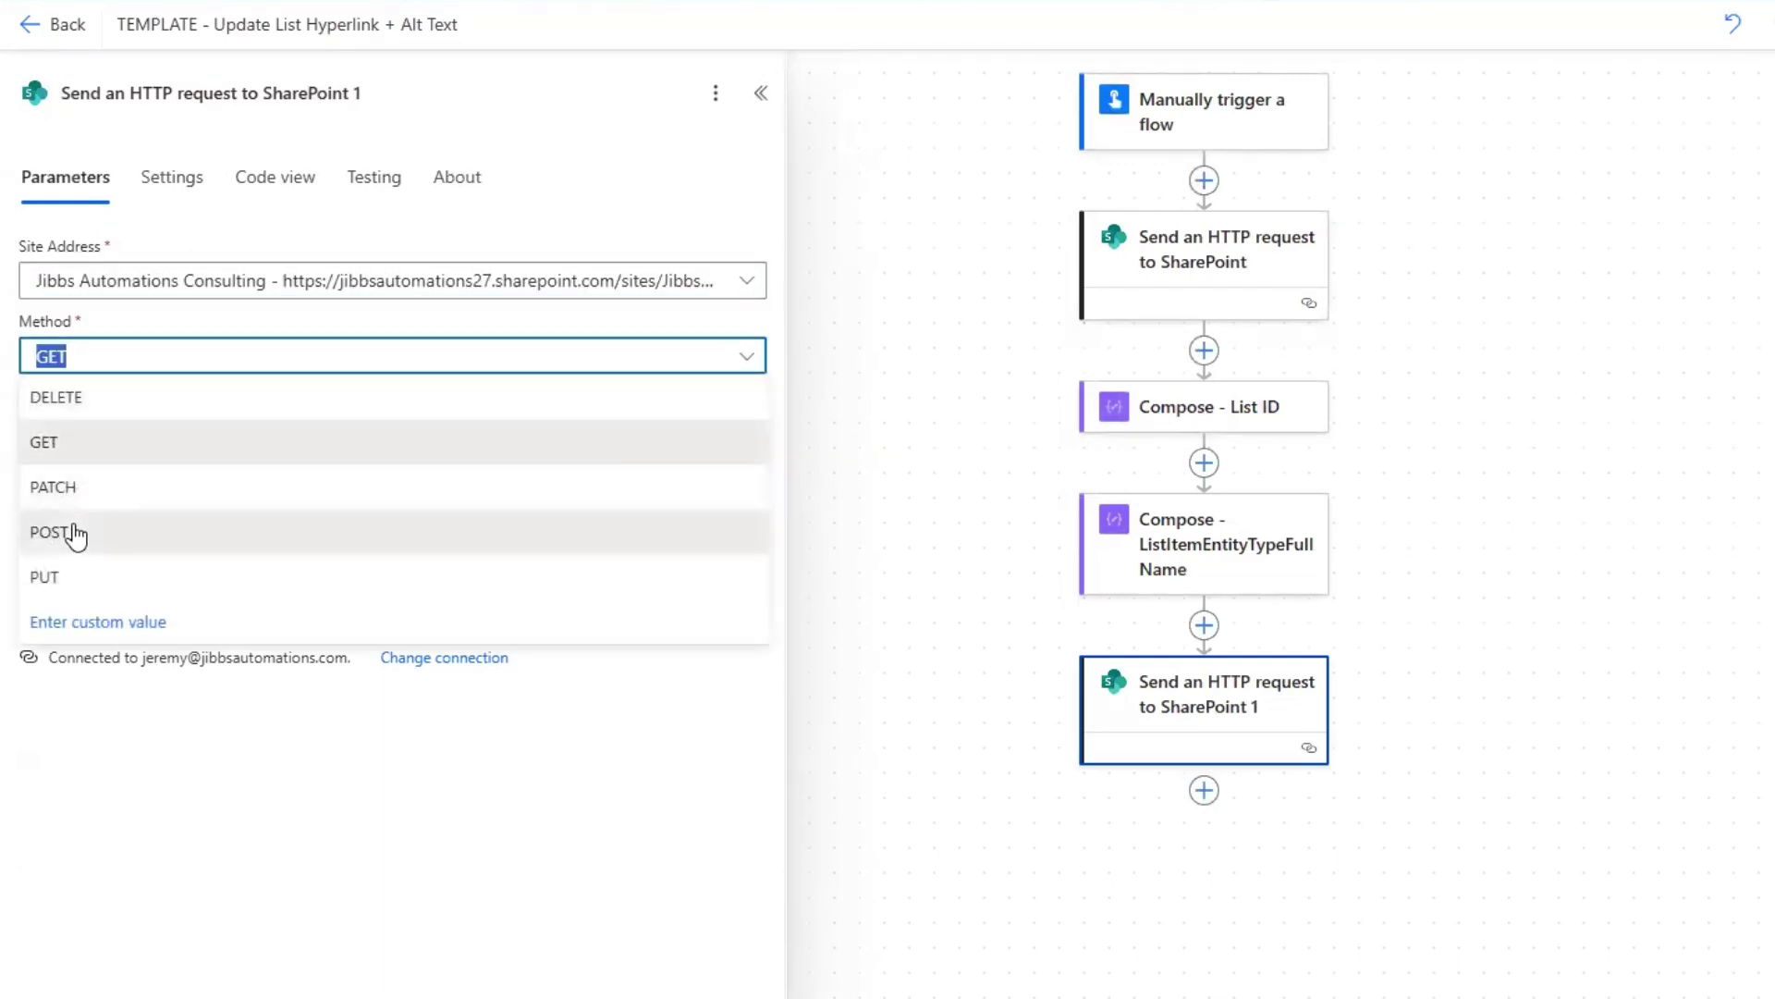
click(74, 534)
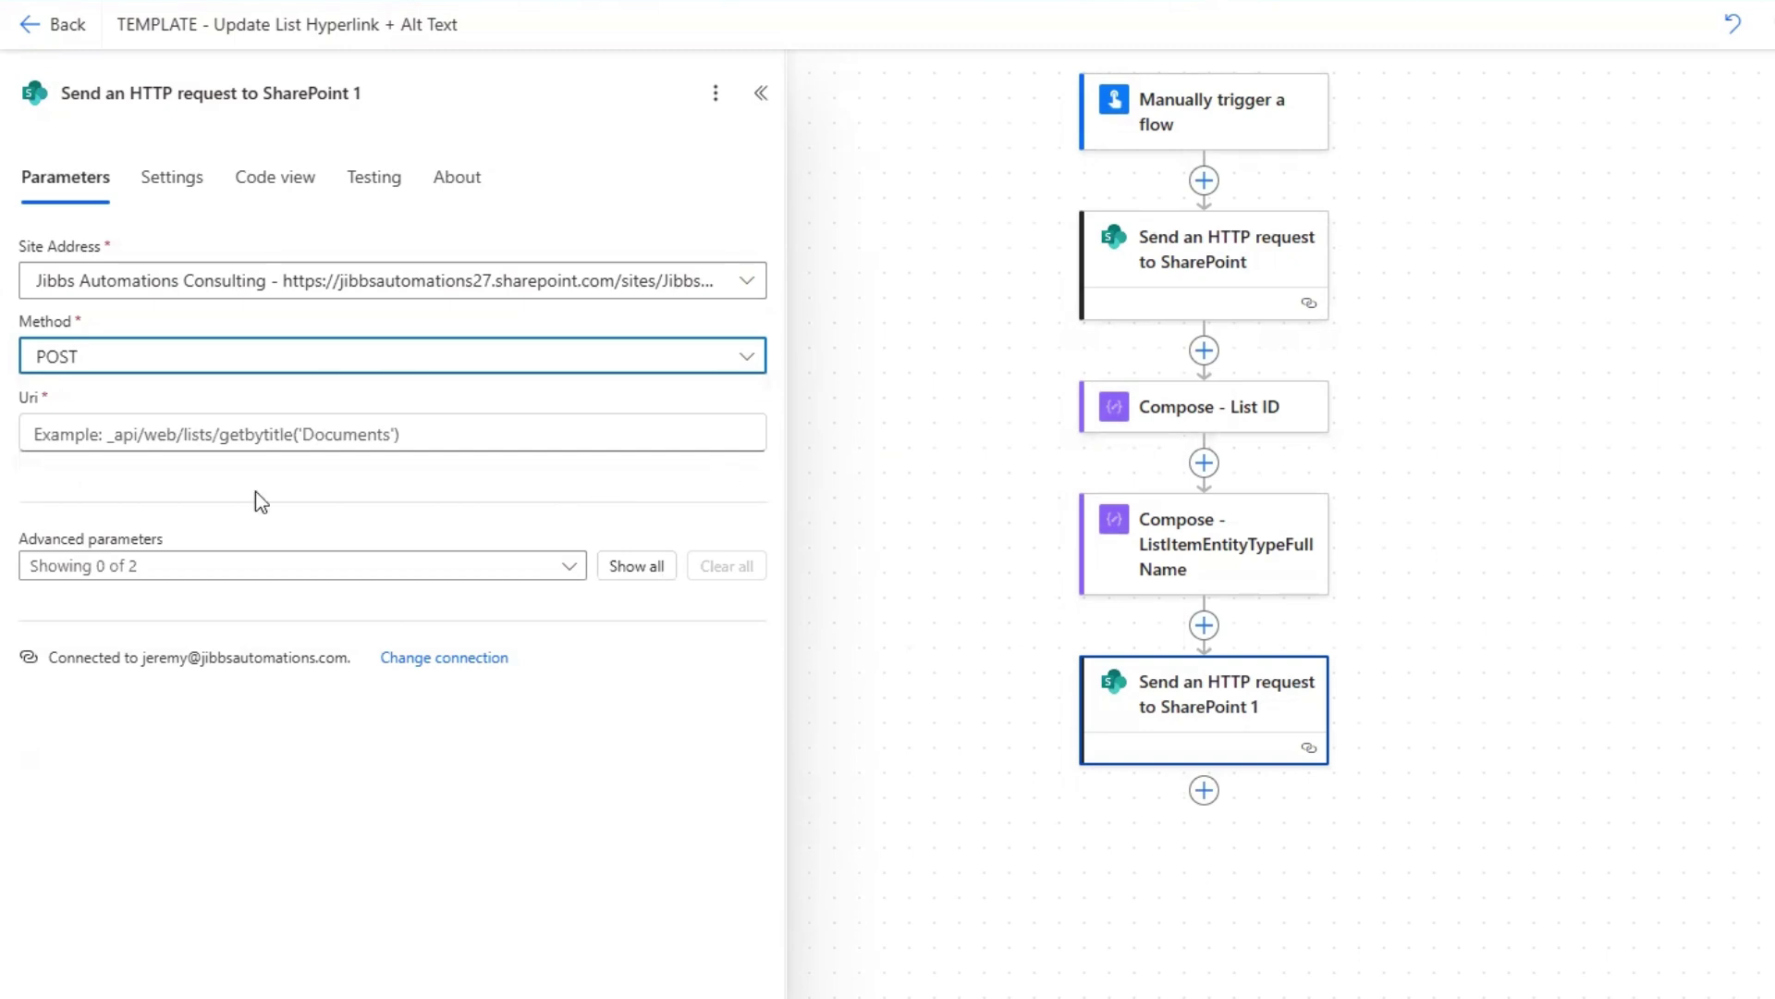
Paste the list item Uri, put Compose - List ID Outputs inside guid'', and remove item_number.
click(70, 436)
text(_api/web/lists(guid'GUID')/items(item_number))
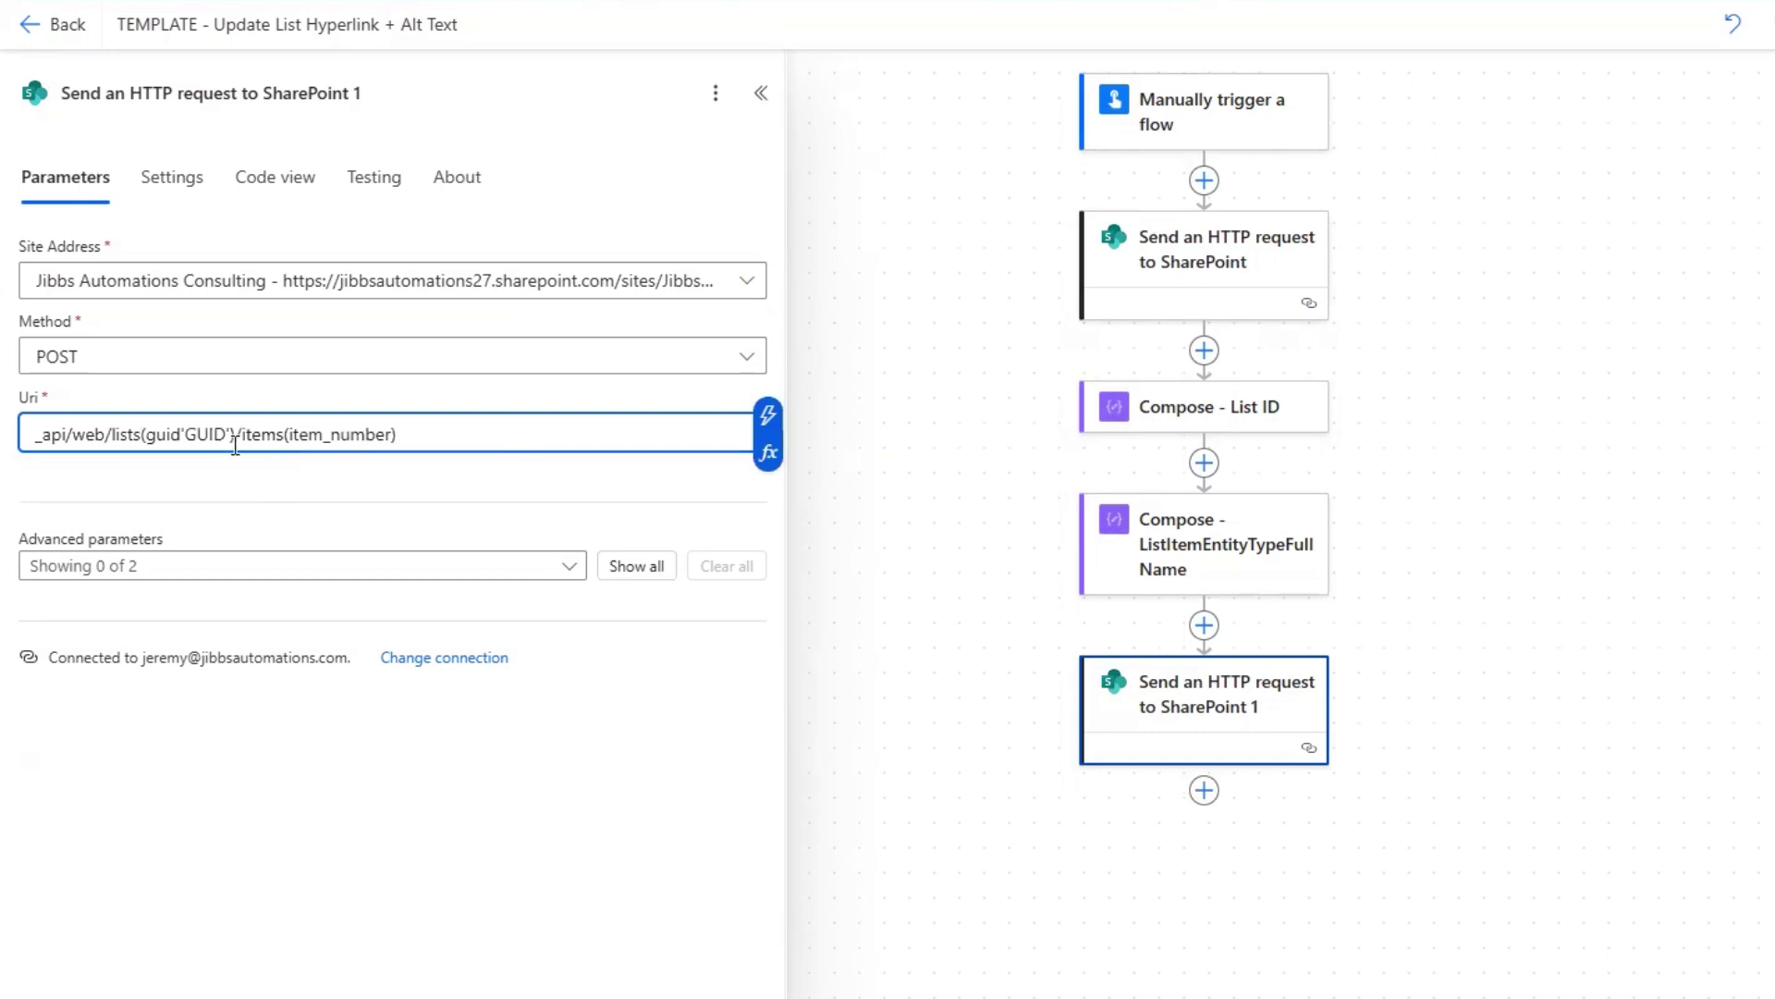
click(225, 435)
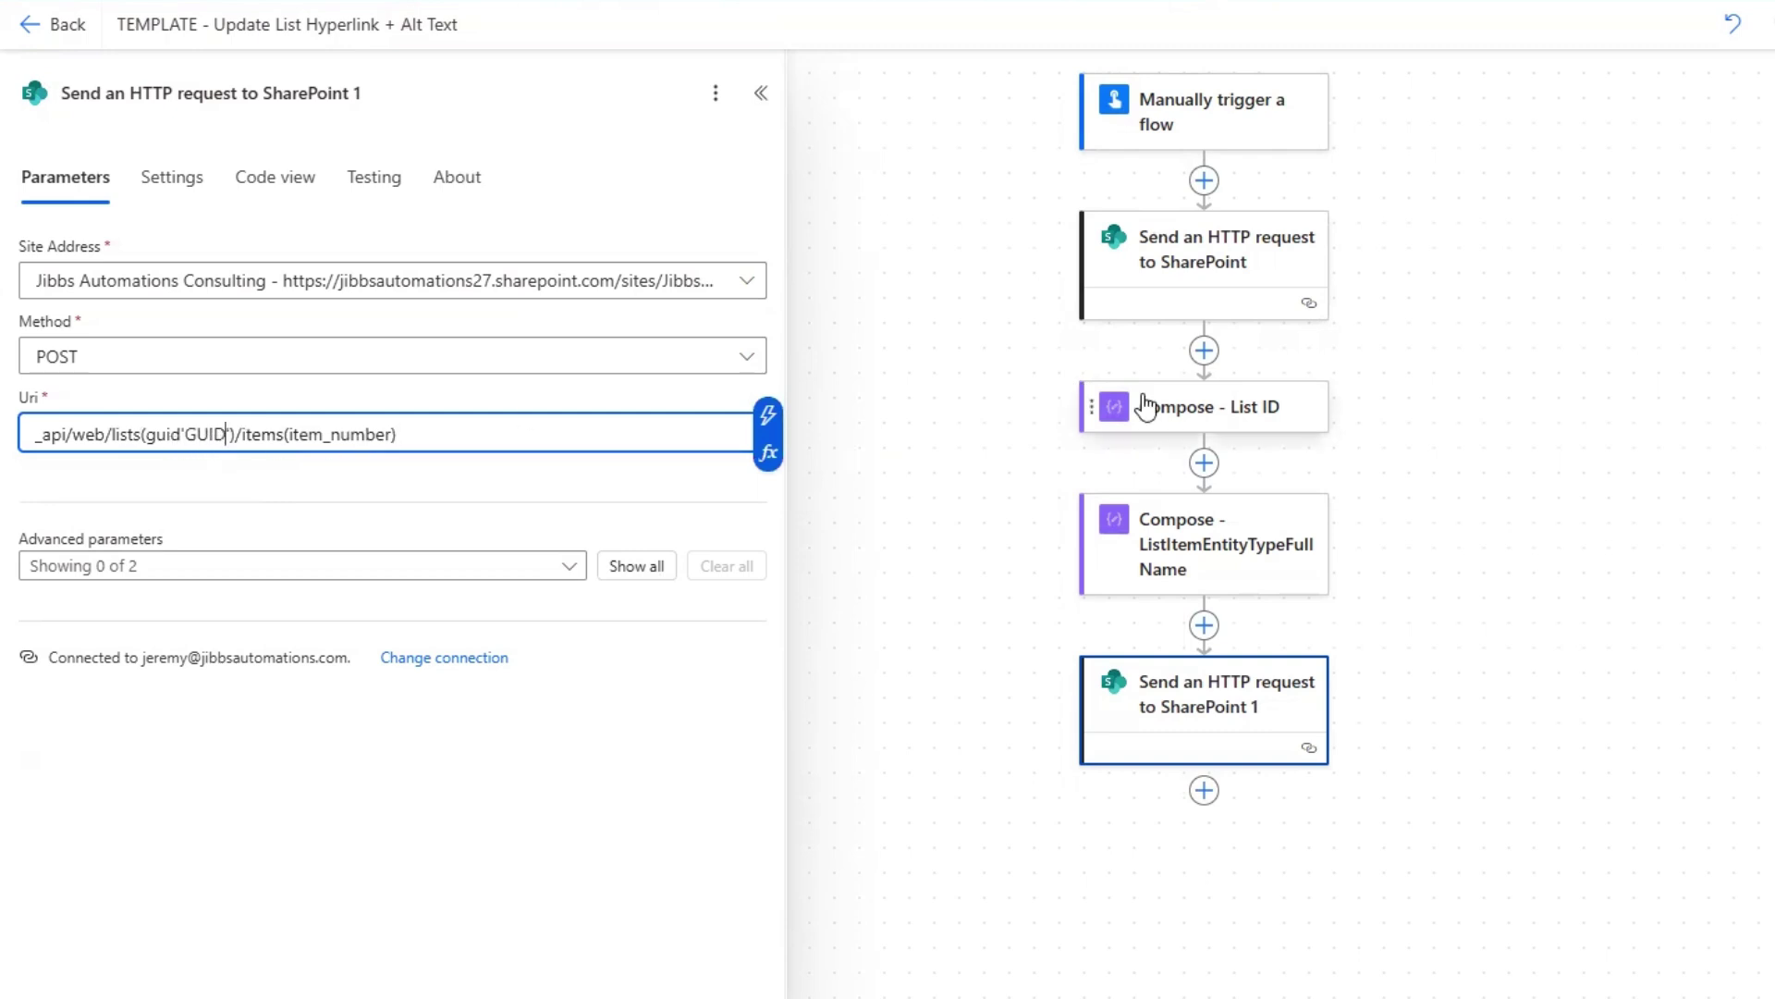
key(BackSpace)
key(BackSpace)
key(BackSpace)
key(BackSpace)
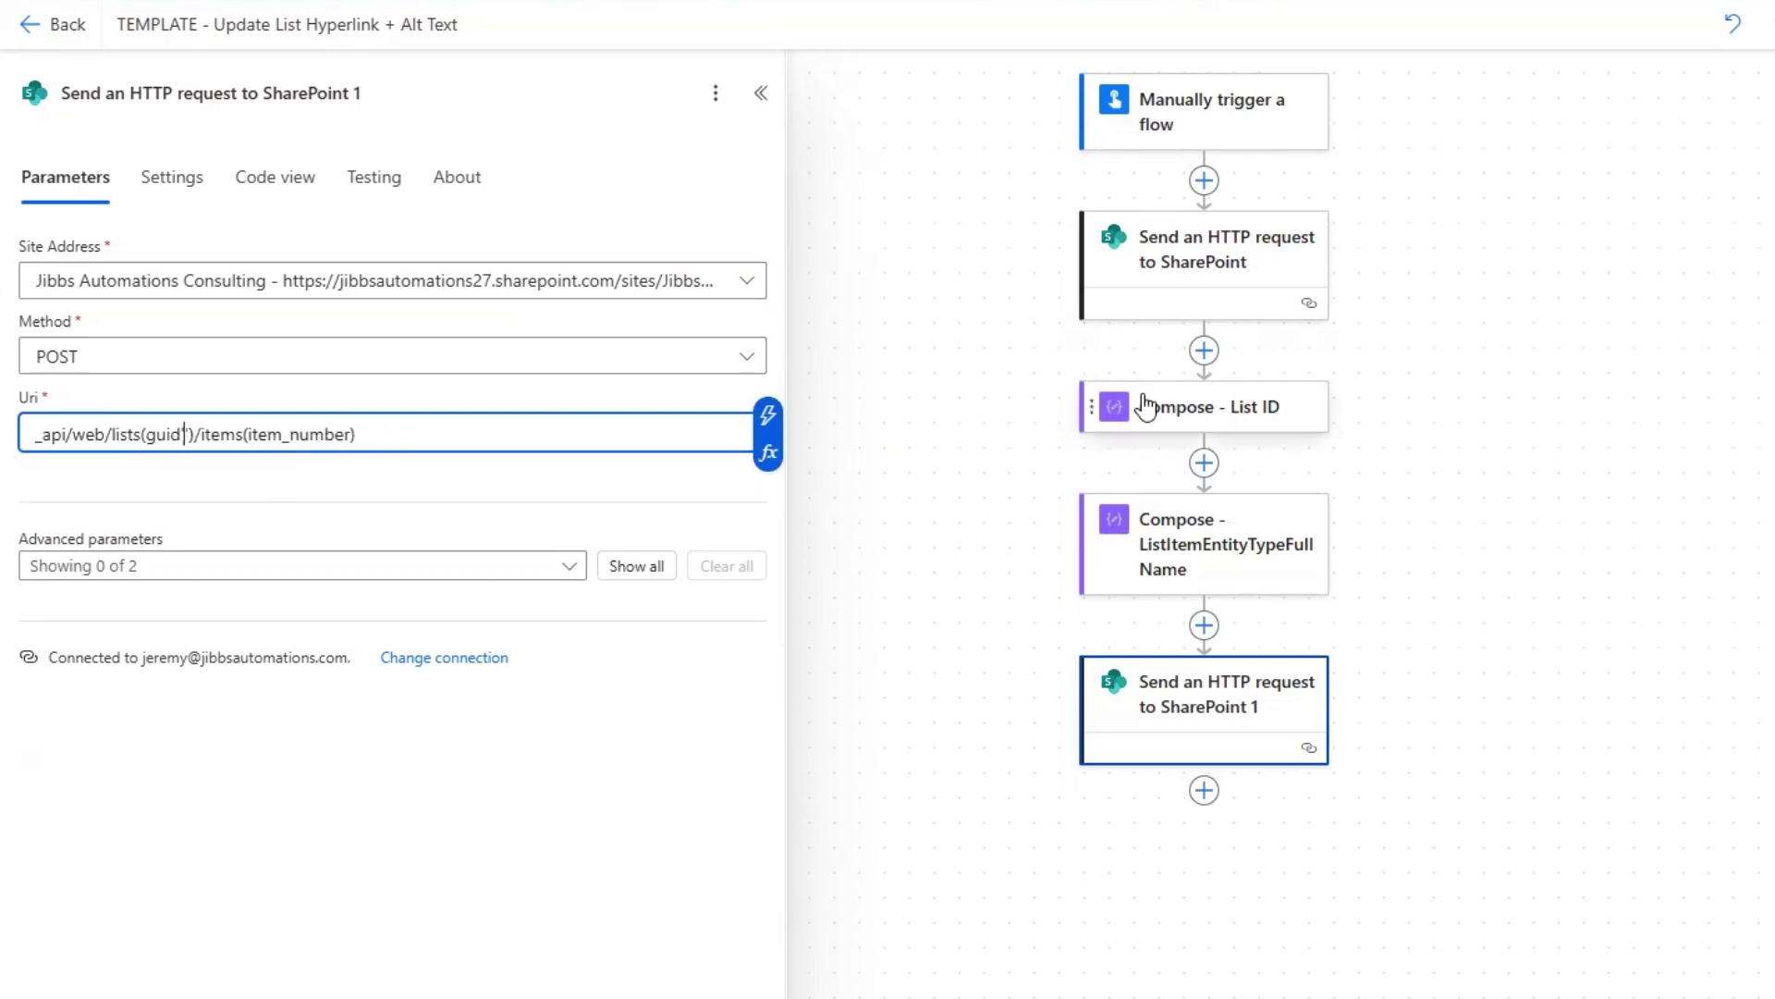
click(768, 416)
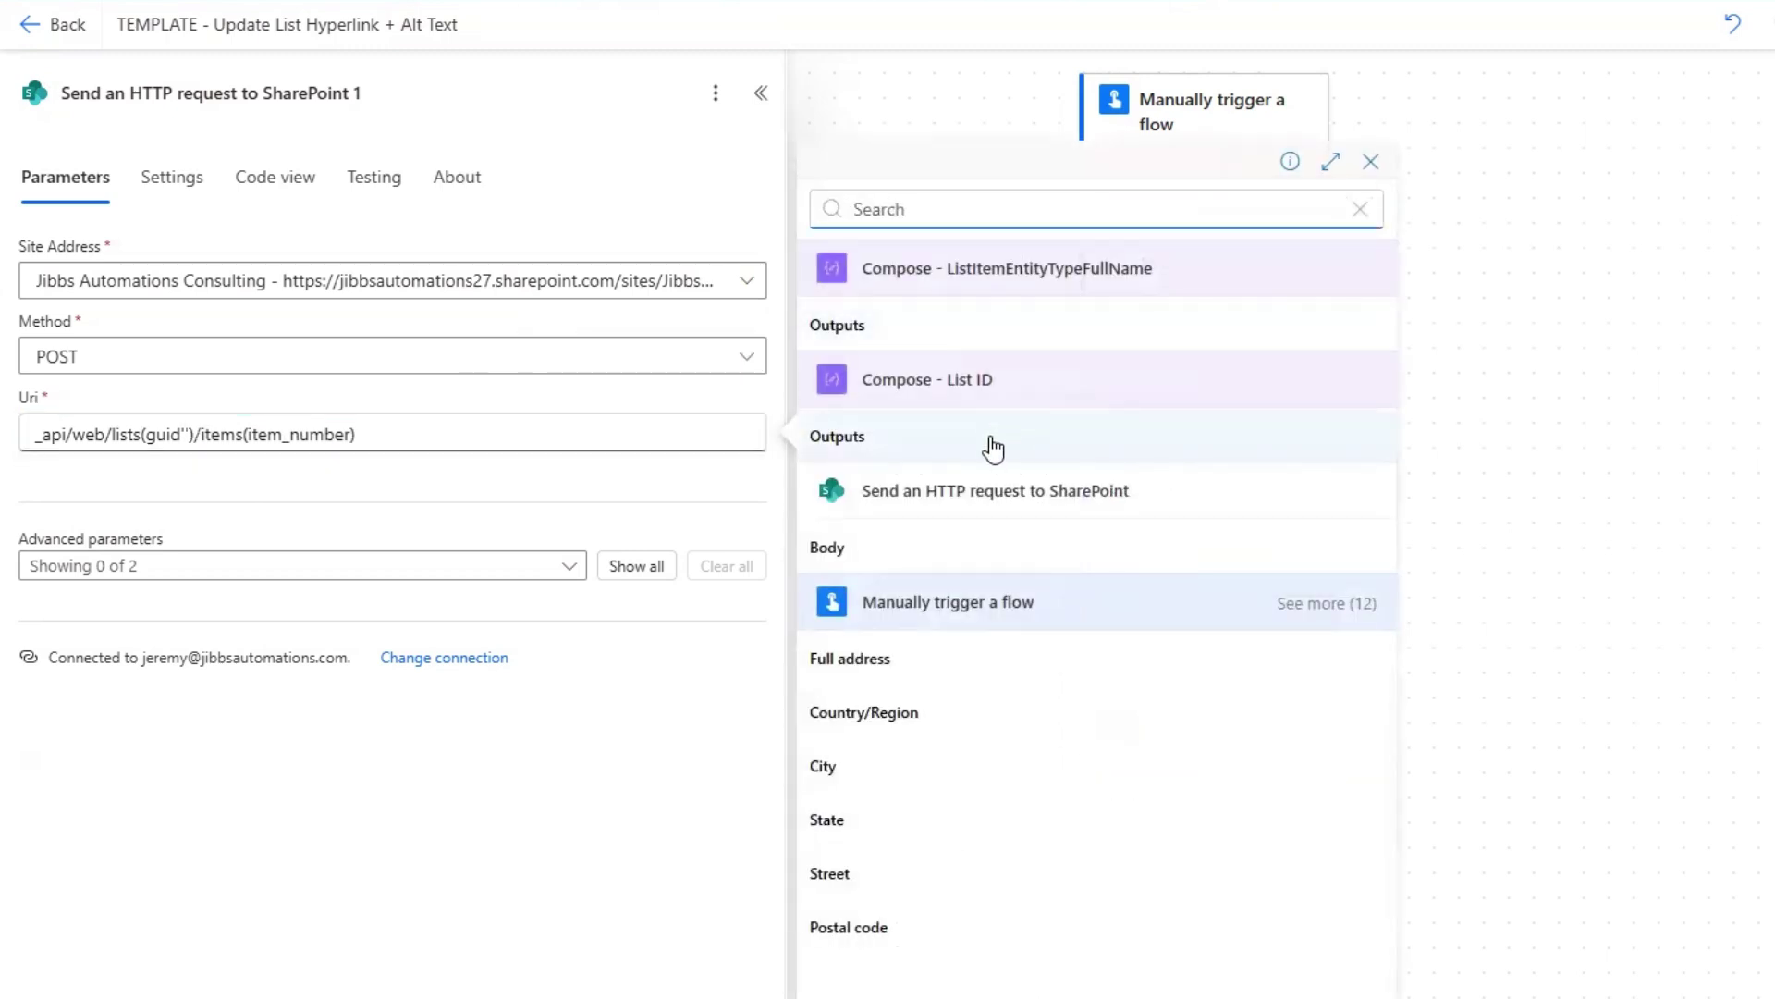
click(993, 450)
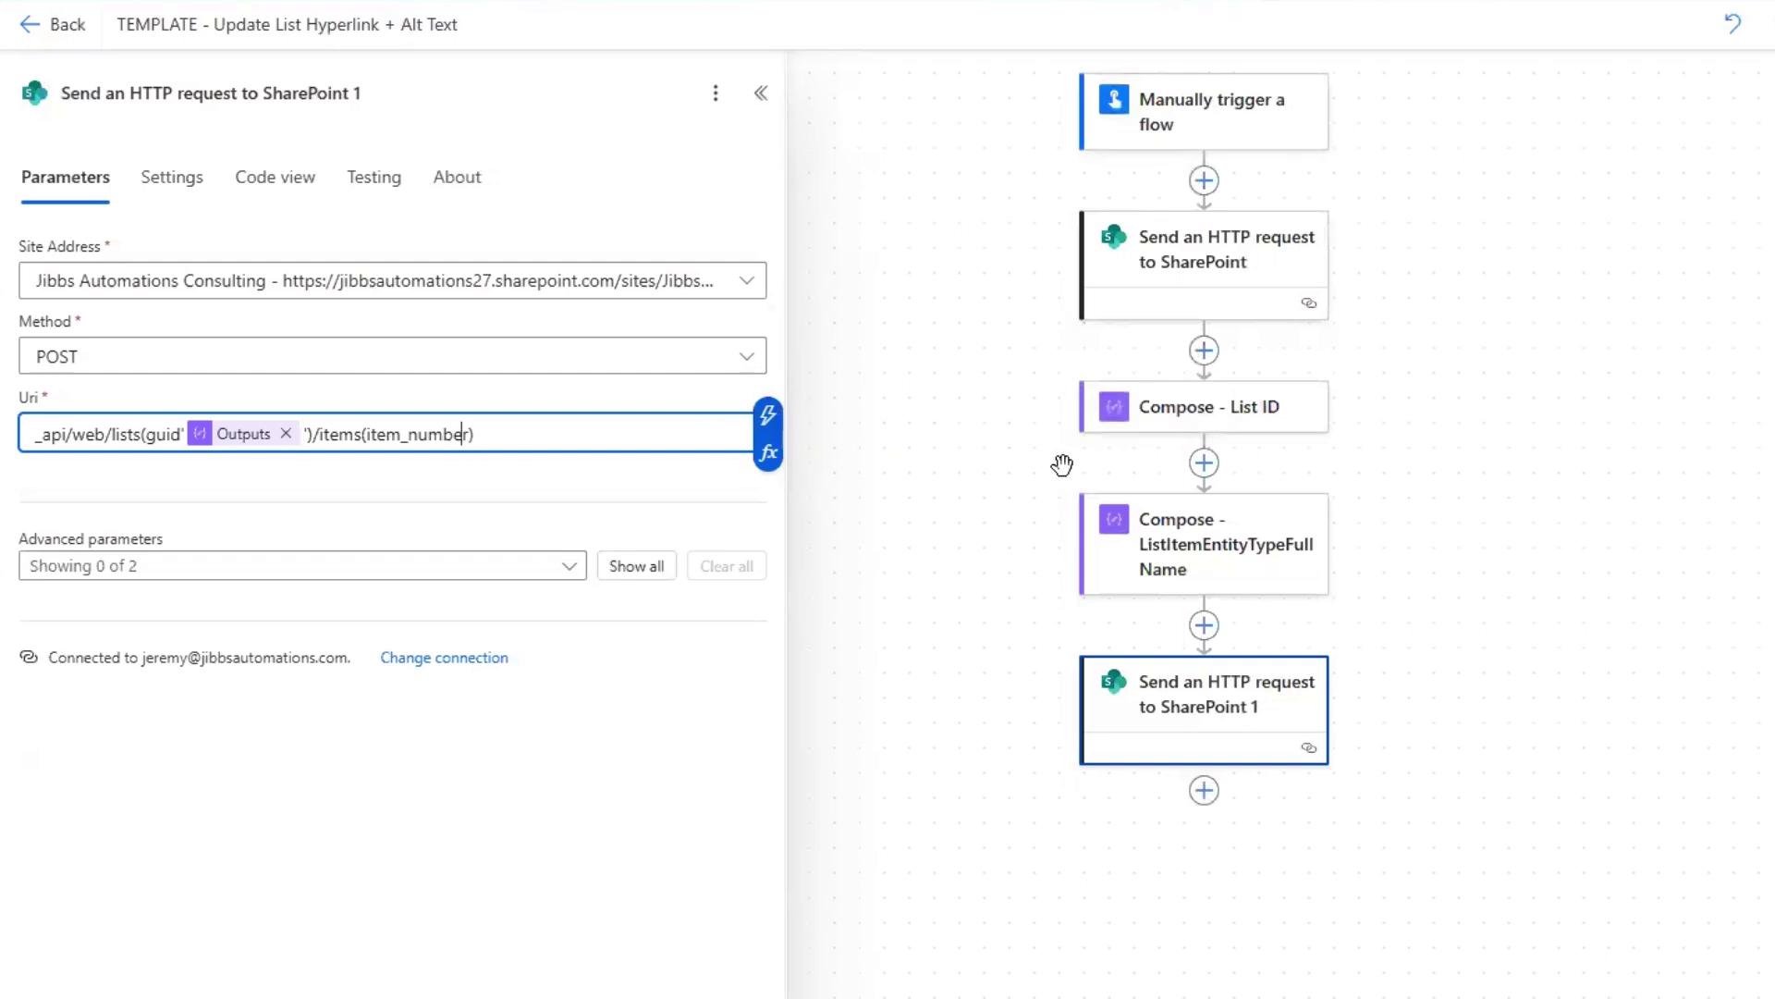
key(BackSpace)
key(BackSpace)
key(BackSpace)
key(BackSpace)
key(BackSpace)
key(BackSpace)
key(BackSpace)
key(BackSpace)
key(BackSpace)
key(BackSpace)
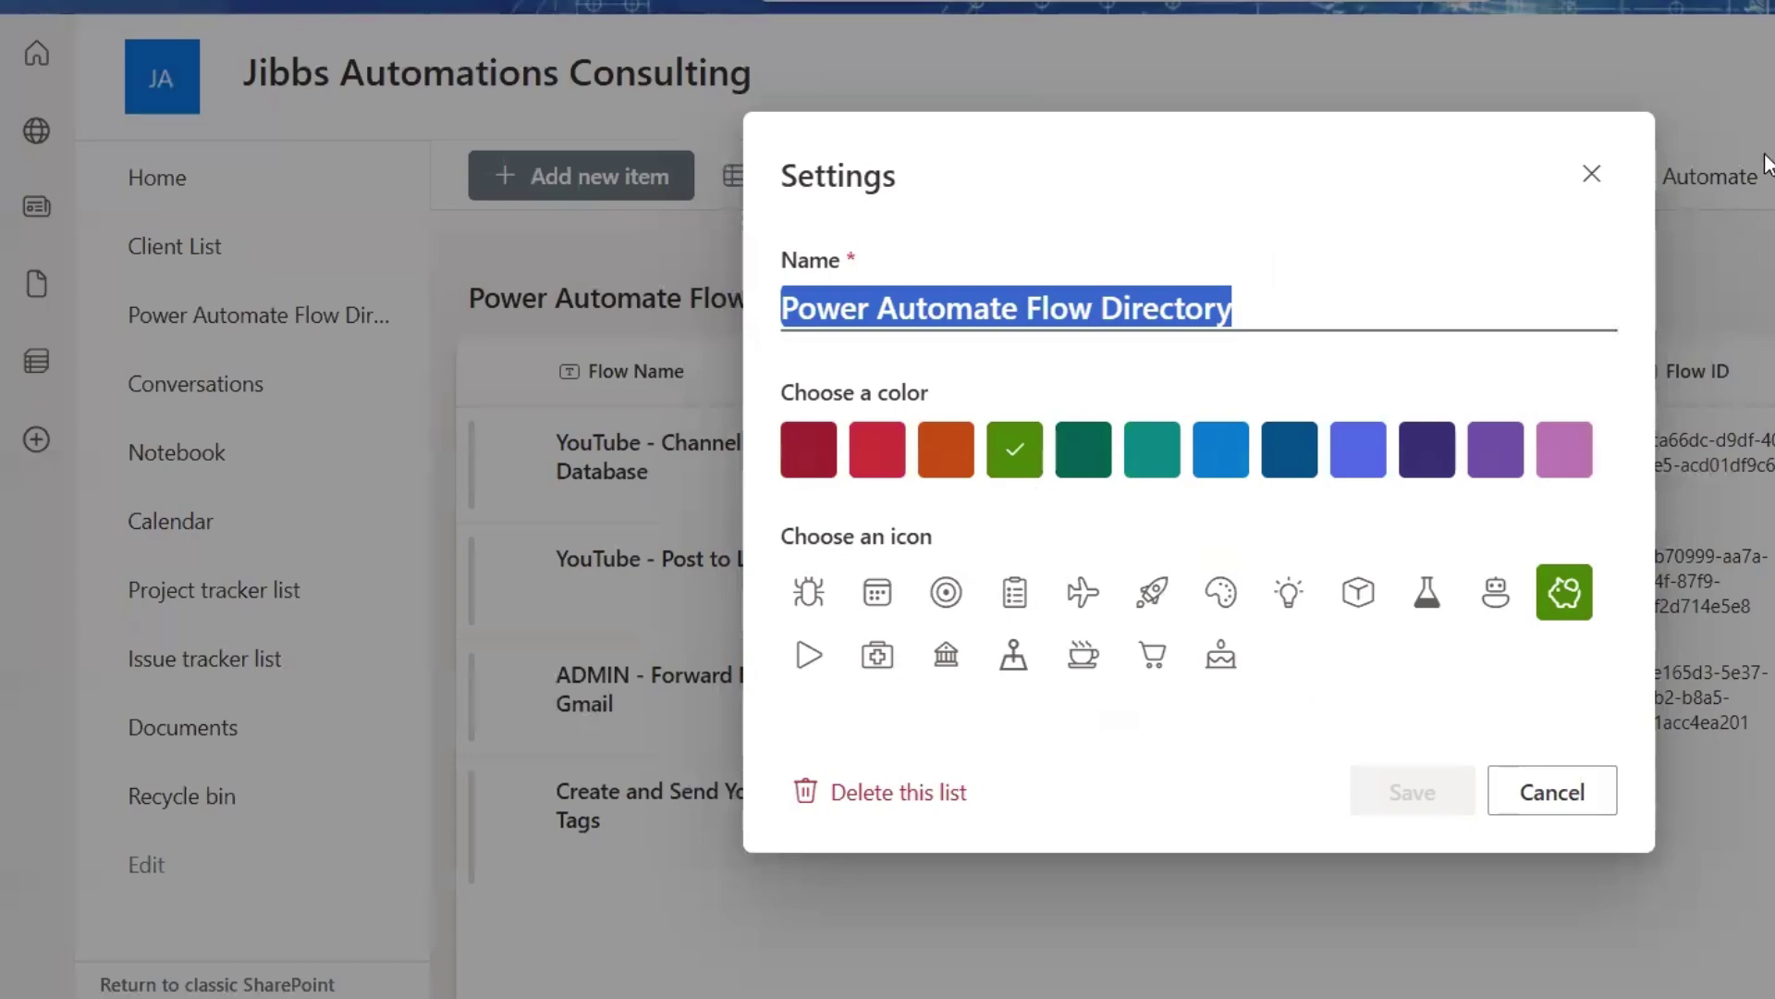
Close the list Settings dialog and scroll the Flow Directory list sideways to find the ID column.
click(1592, 176)
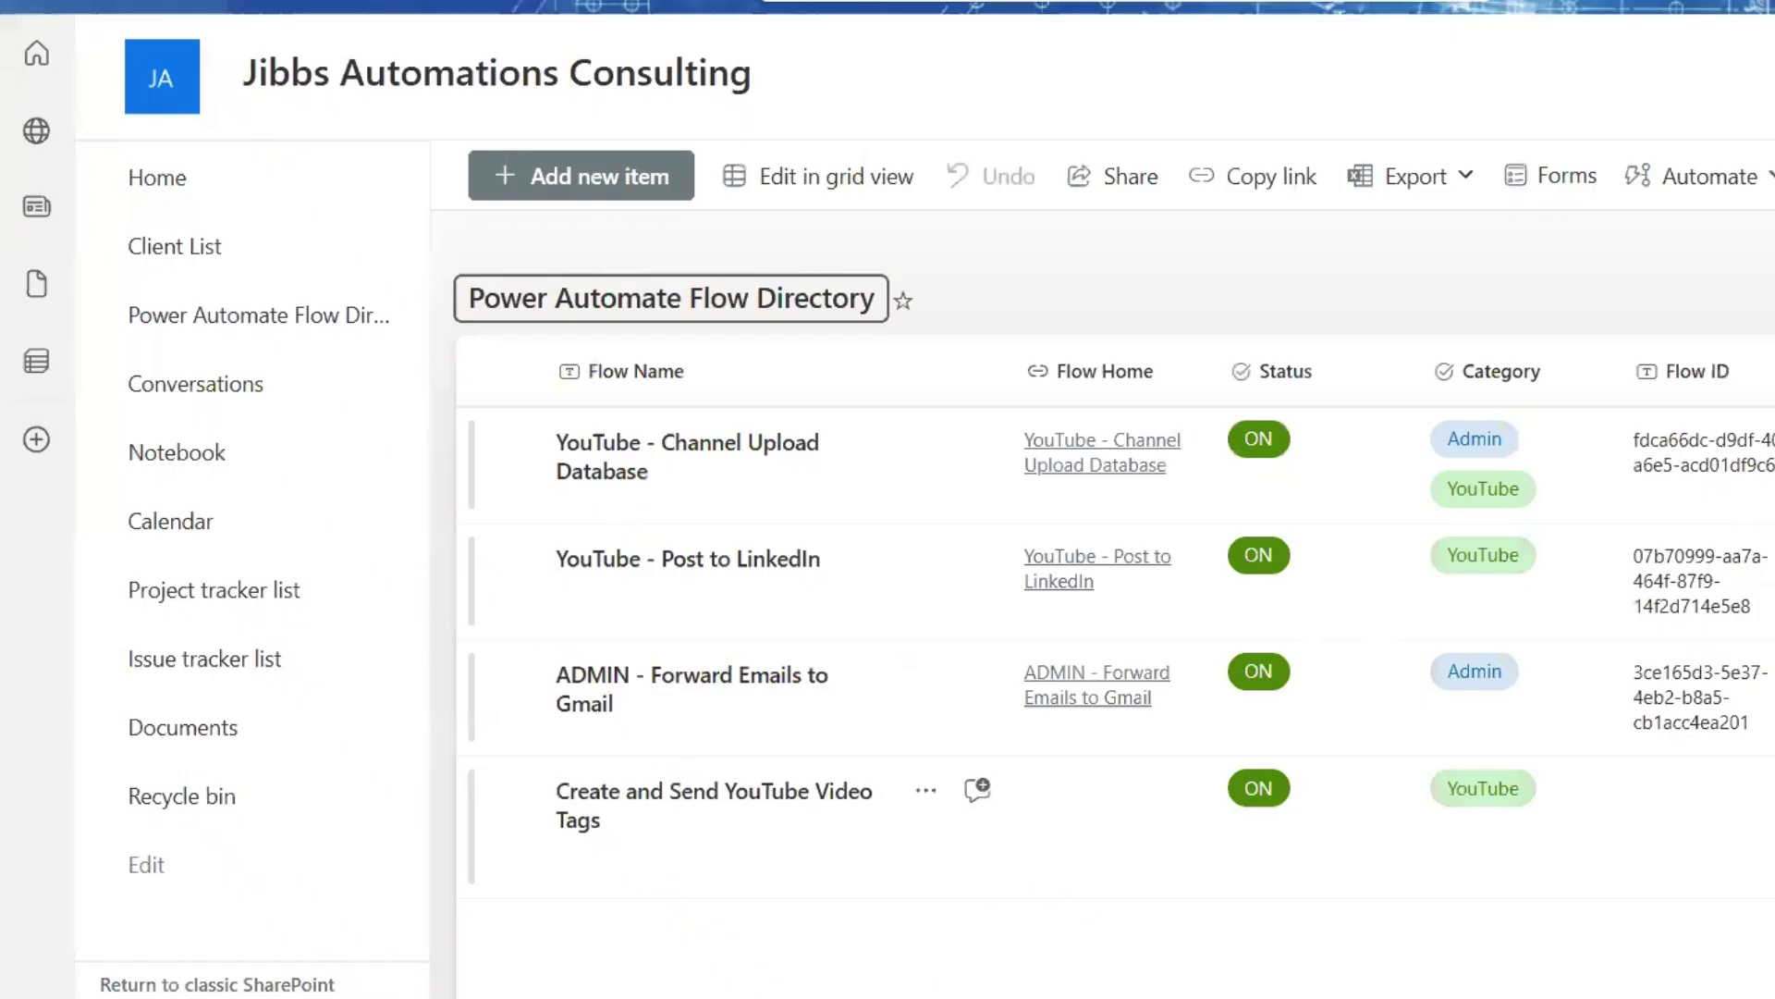
scroll(1109, 583, right, 6)
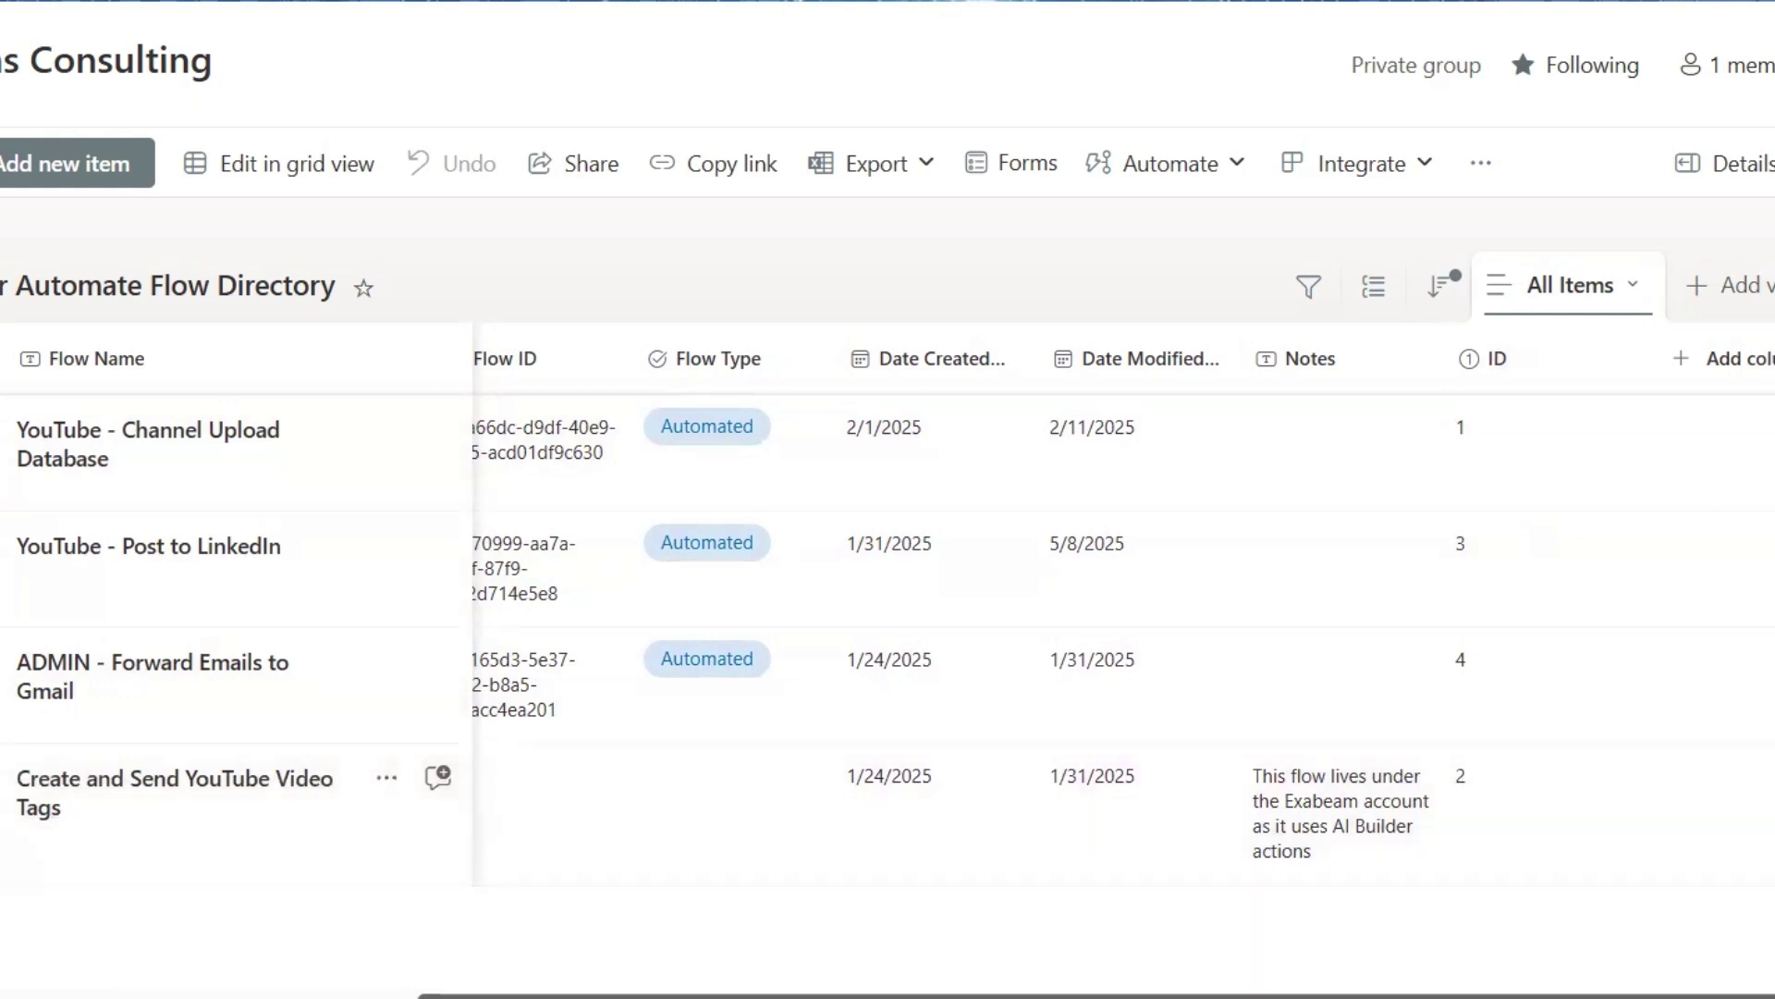
scroll(629, 833, left, 6)
scroll(629, 832, right, 6)
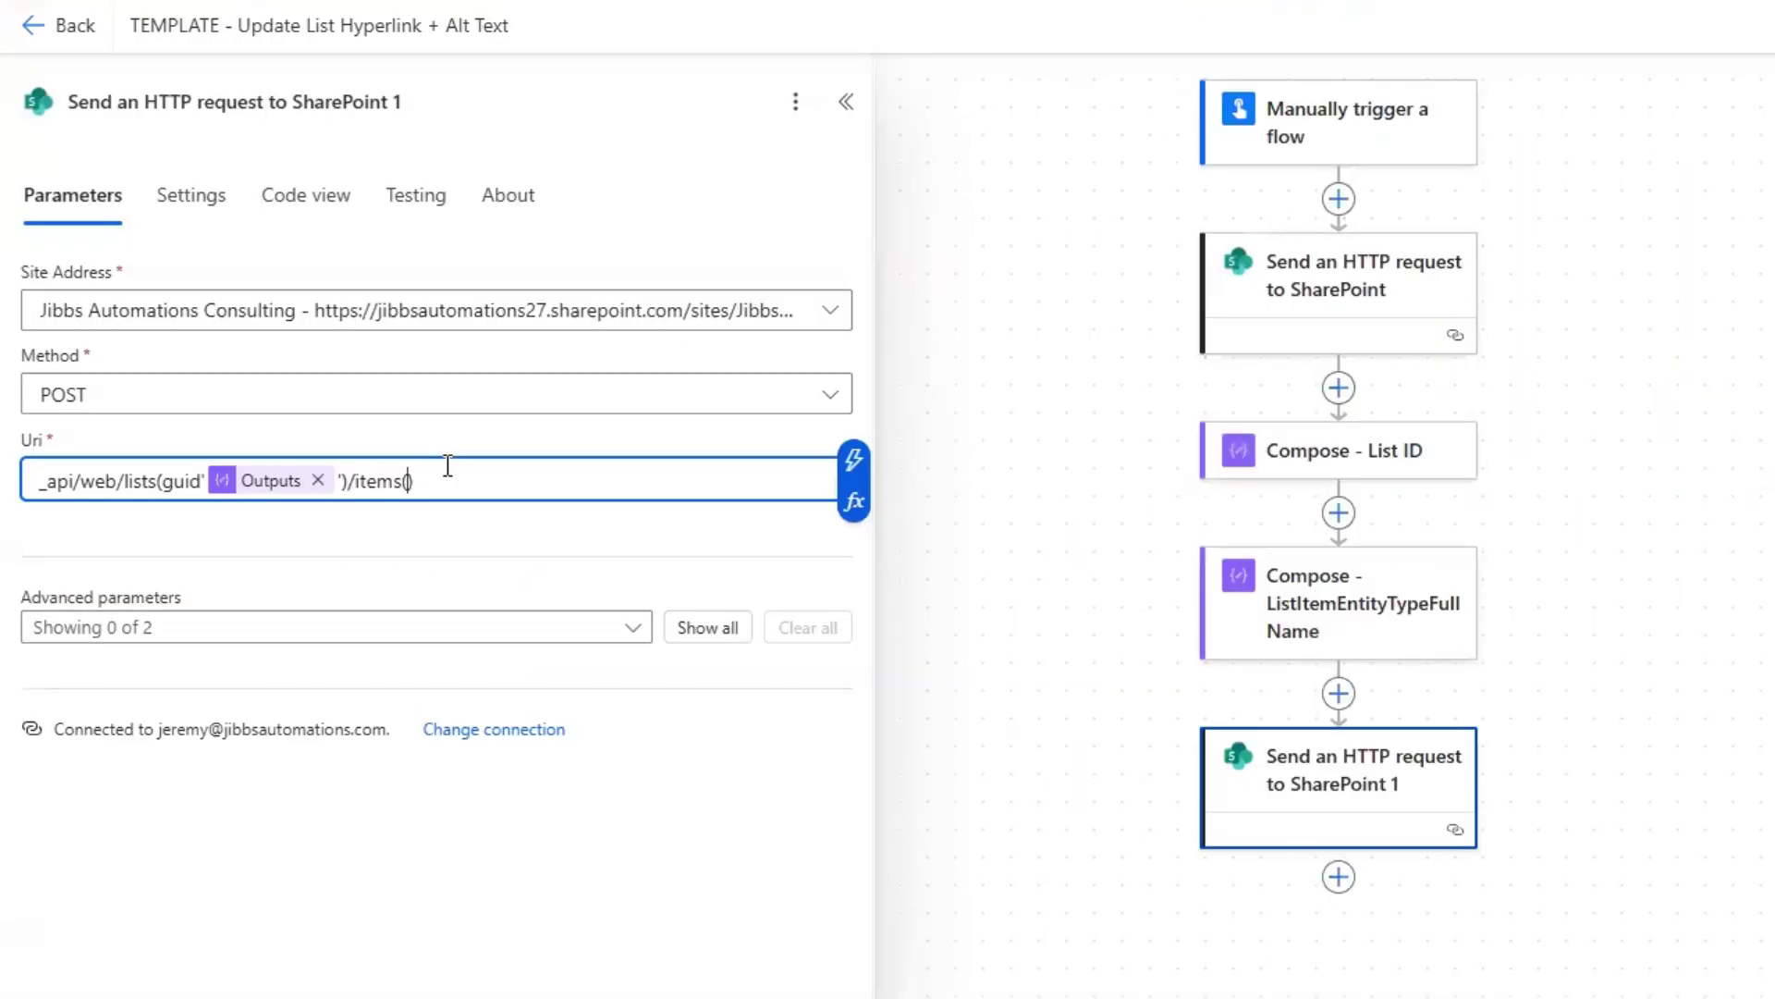
Point the Uri at items(2) and enable the Headers and Body parameters.
text(2)
click(638, 627)
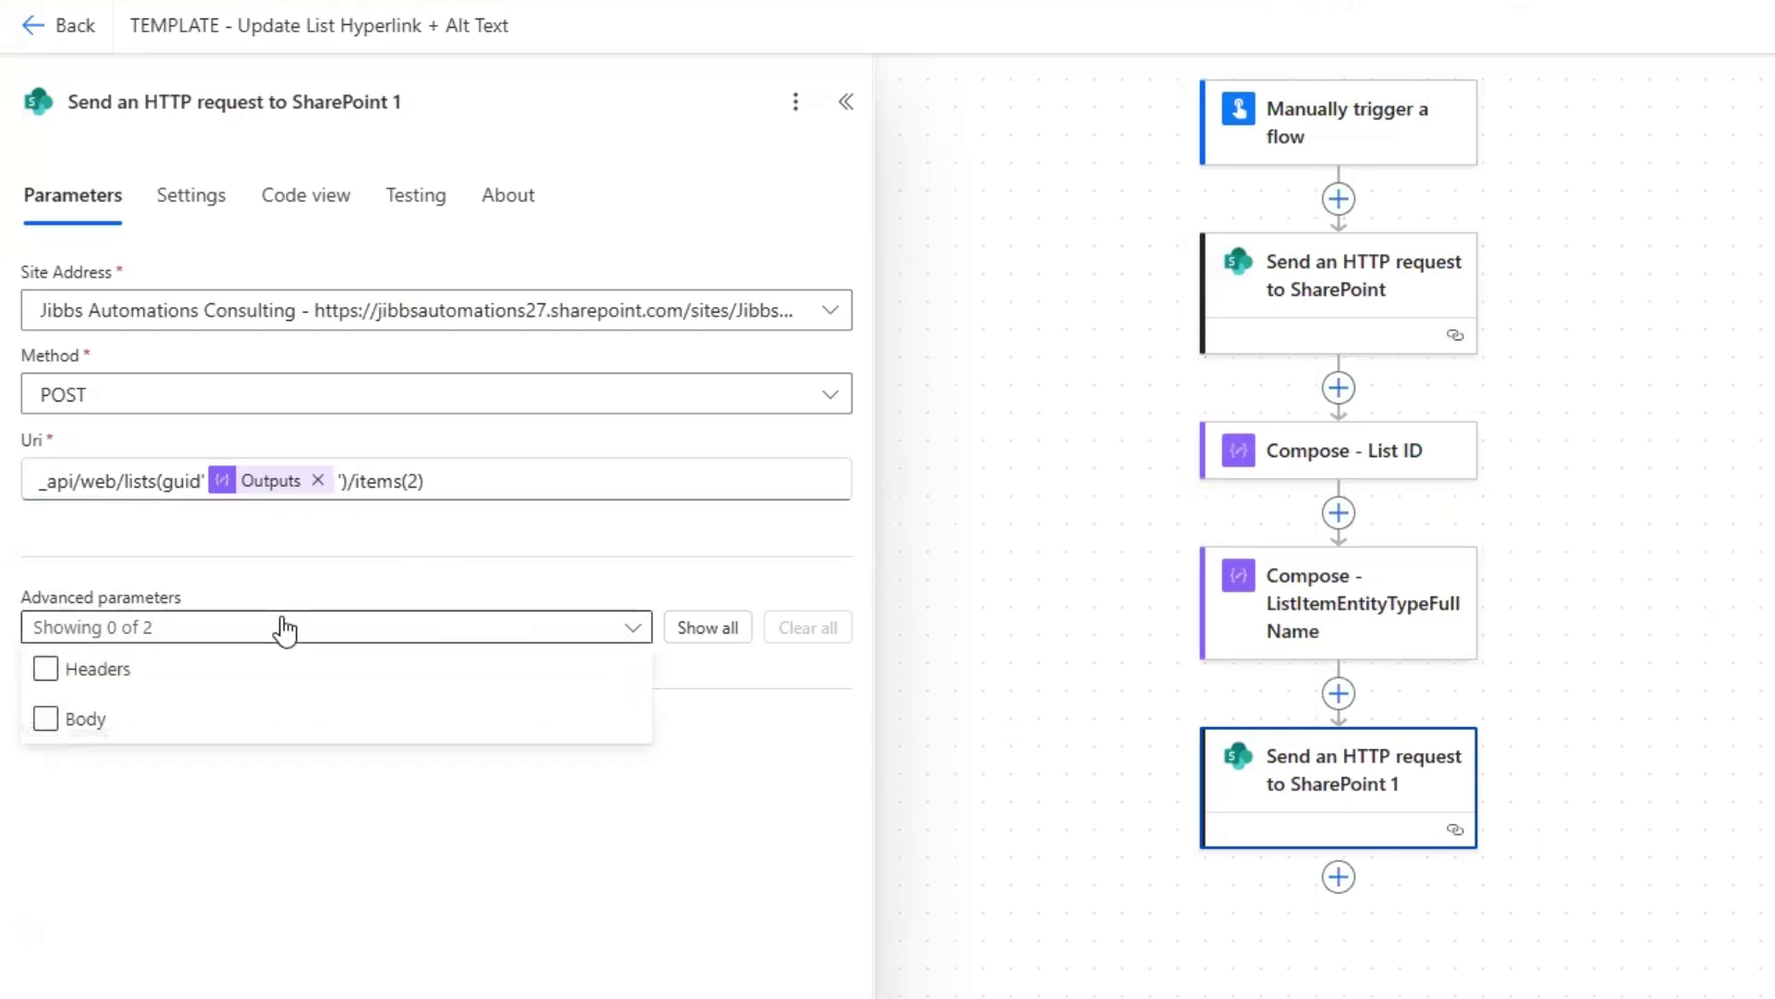
click(79, 679)
click(74, 722)
click(646, 943)
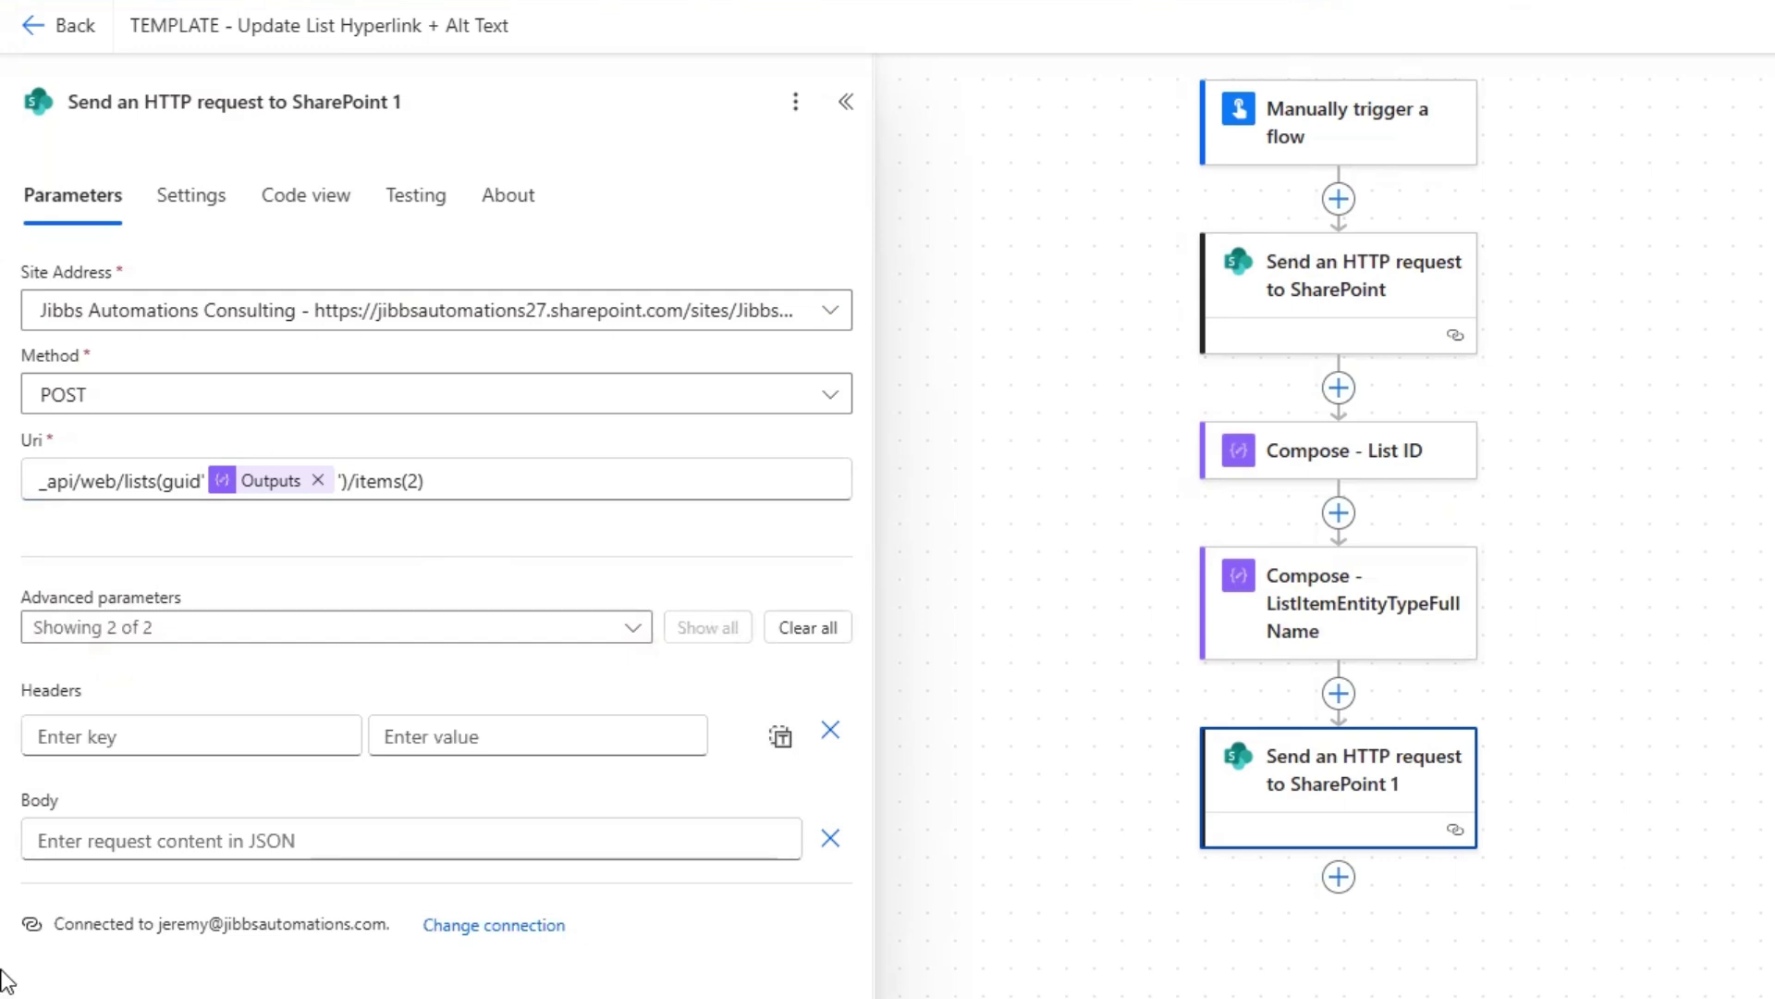
Paste the JSON body template and set its type to the ListItemEntityTypeFullName output.
click(120, 828)
key(ctrl+v)
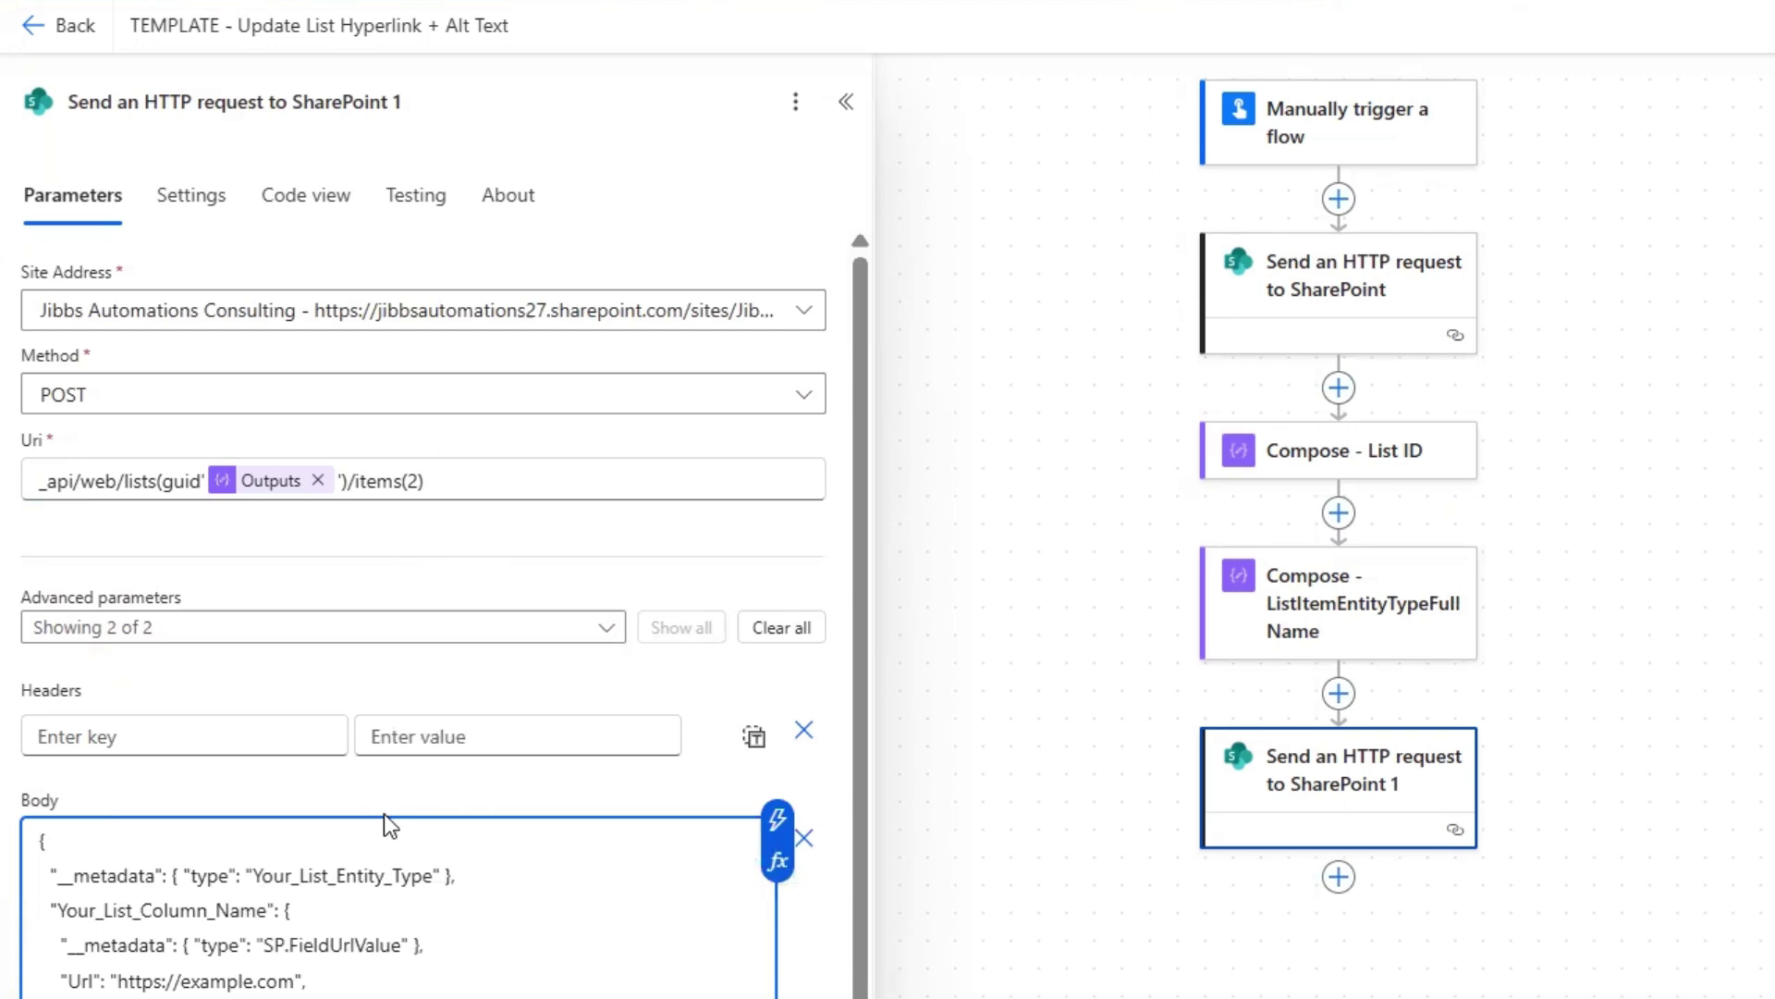
scroll(351, 911, down, 2)
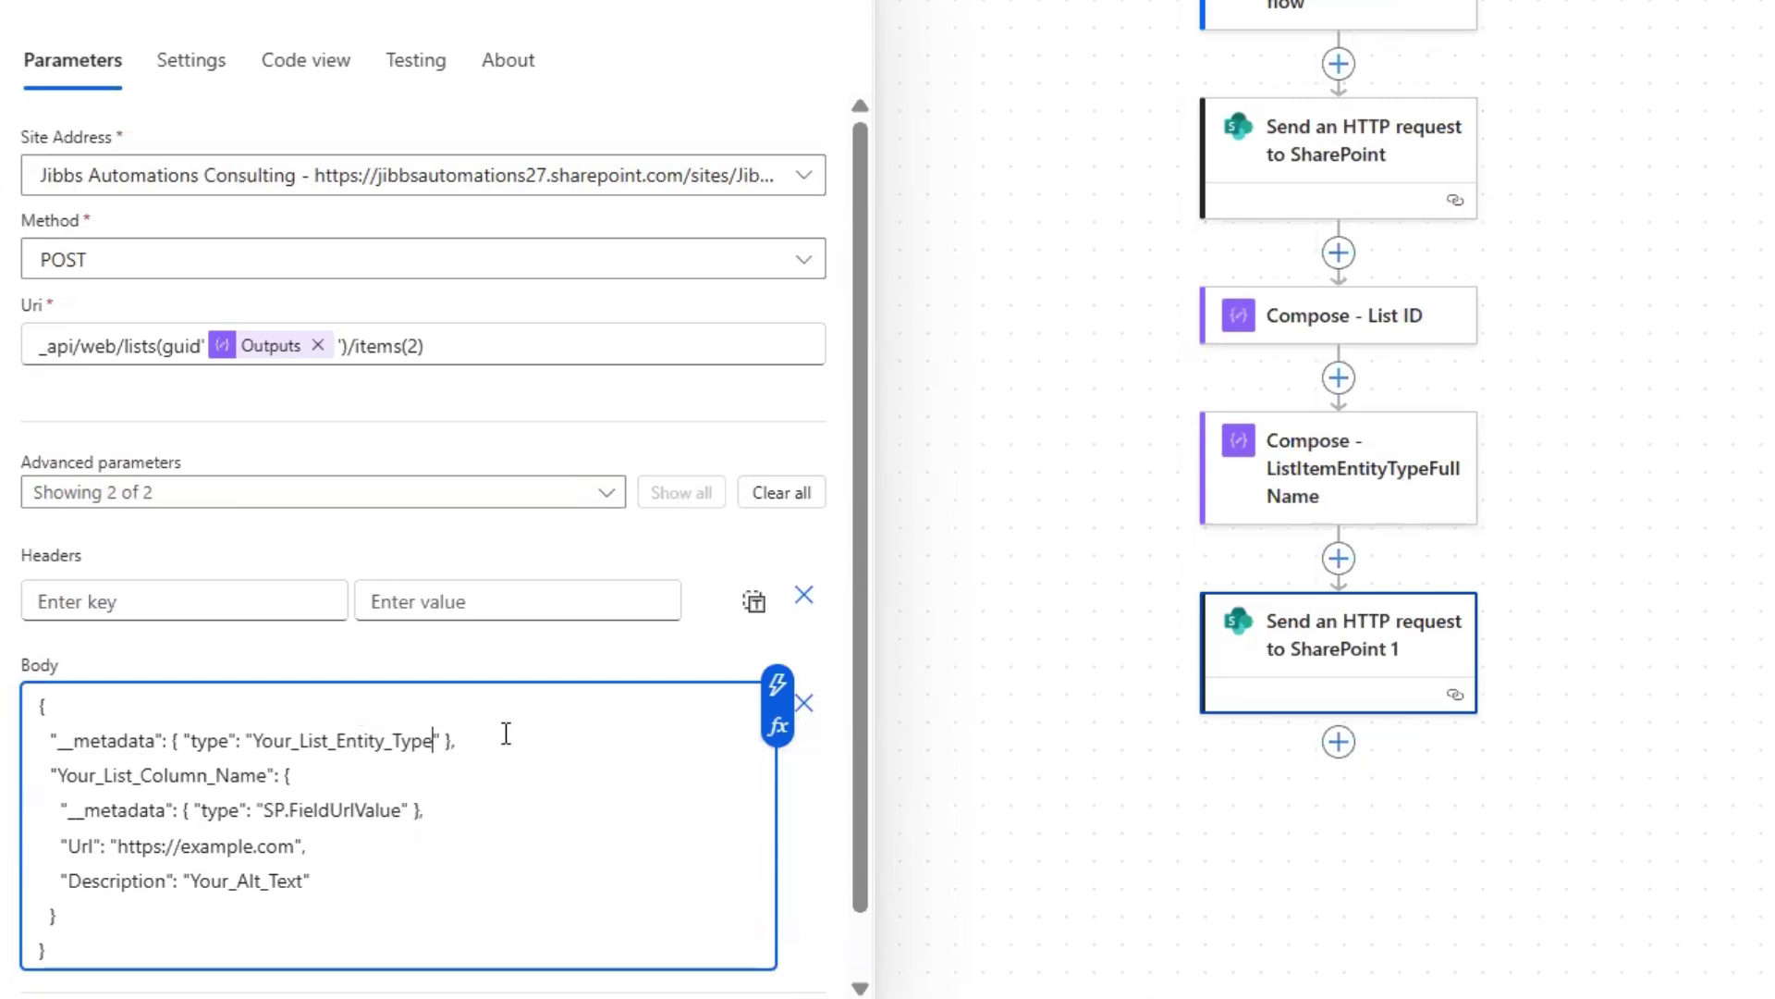
key(BackSpace)
key(BackSpace)
key(BackSpace)
key(BackSpace)
key(BackSpace)
key(BackSpace)
key(BackSpace)
key(BackSpace)
key(BackSpace)
key(BackSpace)
key(BackSpace)
key(BackSpace)
key(BackSpace)
key(BackSpace)
key(BackSpace)
key(BackSpace)
key(BackSpace)
key(BackSpace)
key(BackSpace)
key(BackSpace)
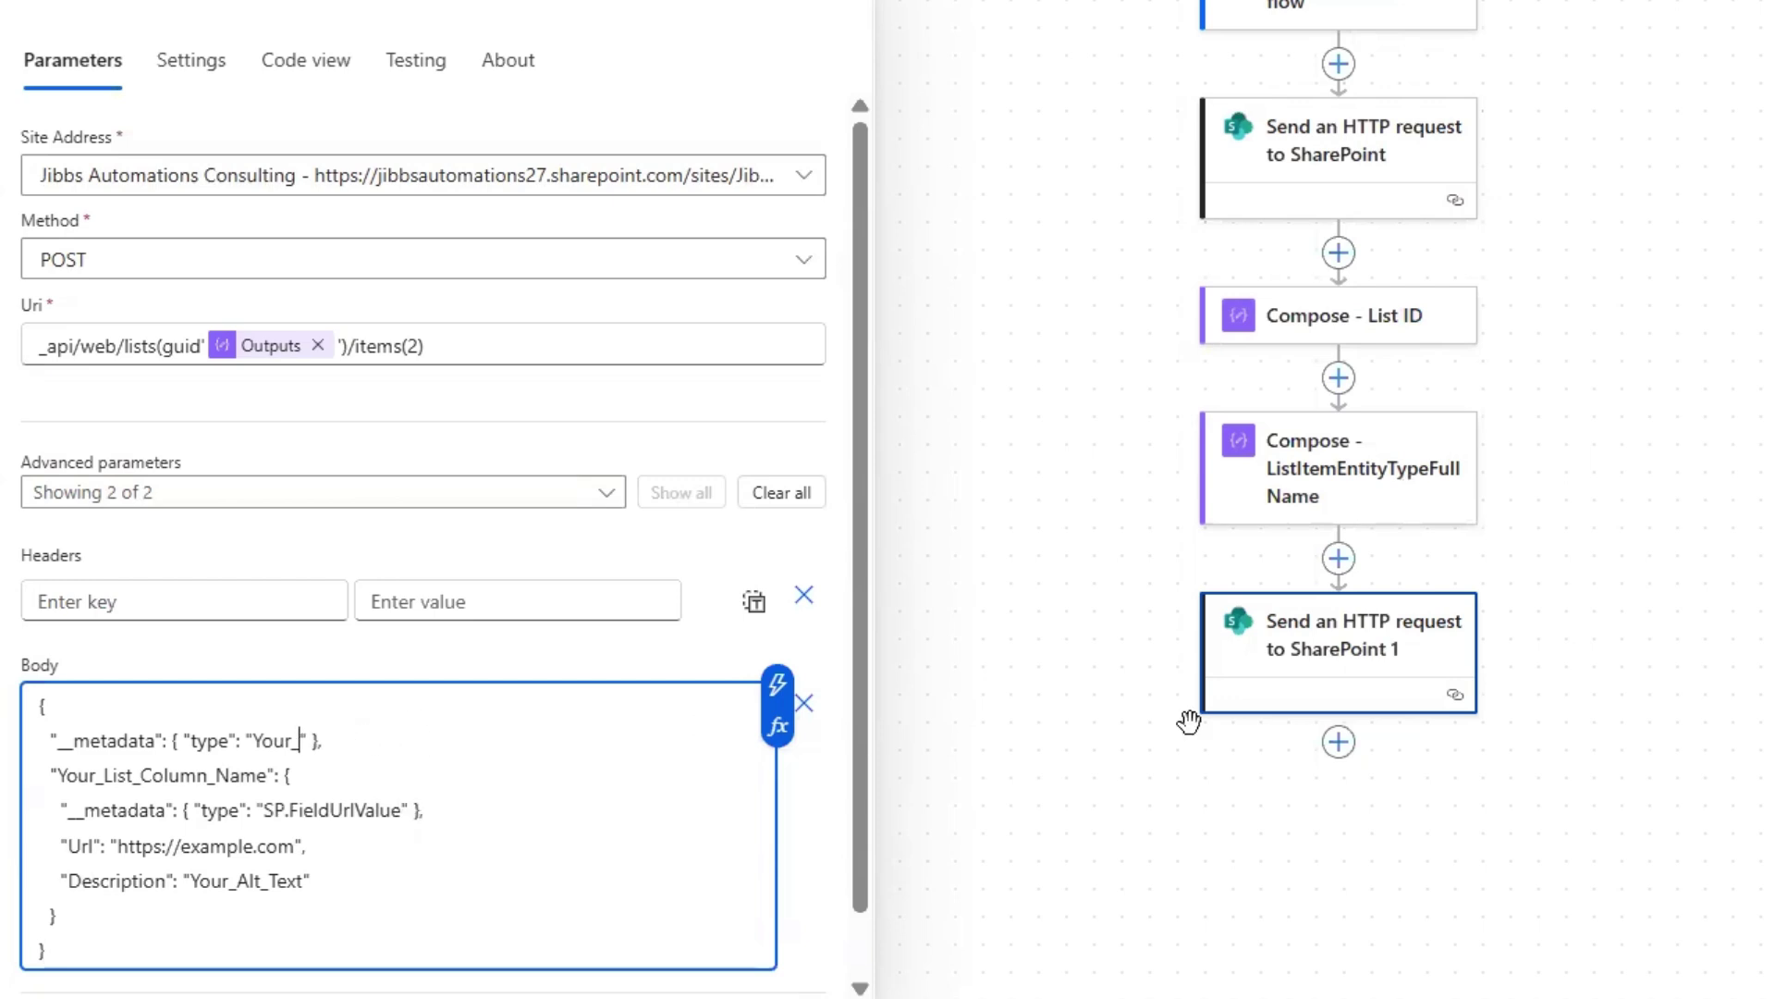
click(777, 693)
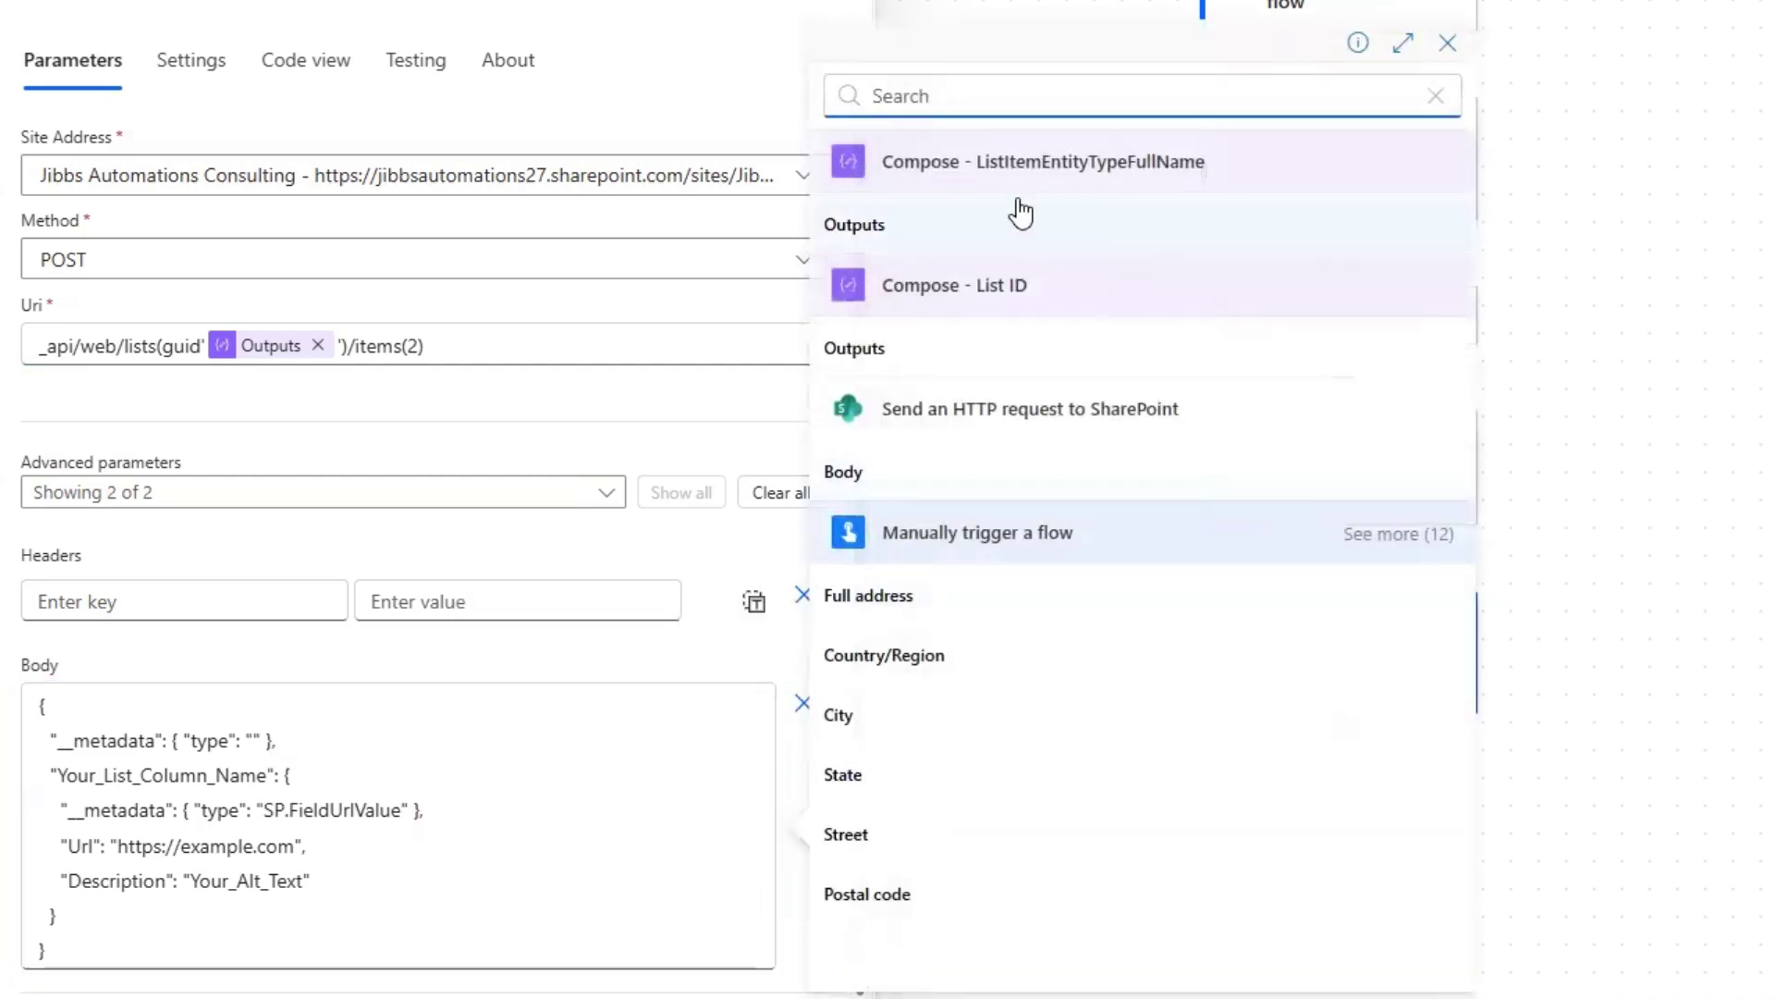
click(1093, 228)
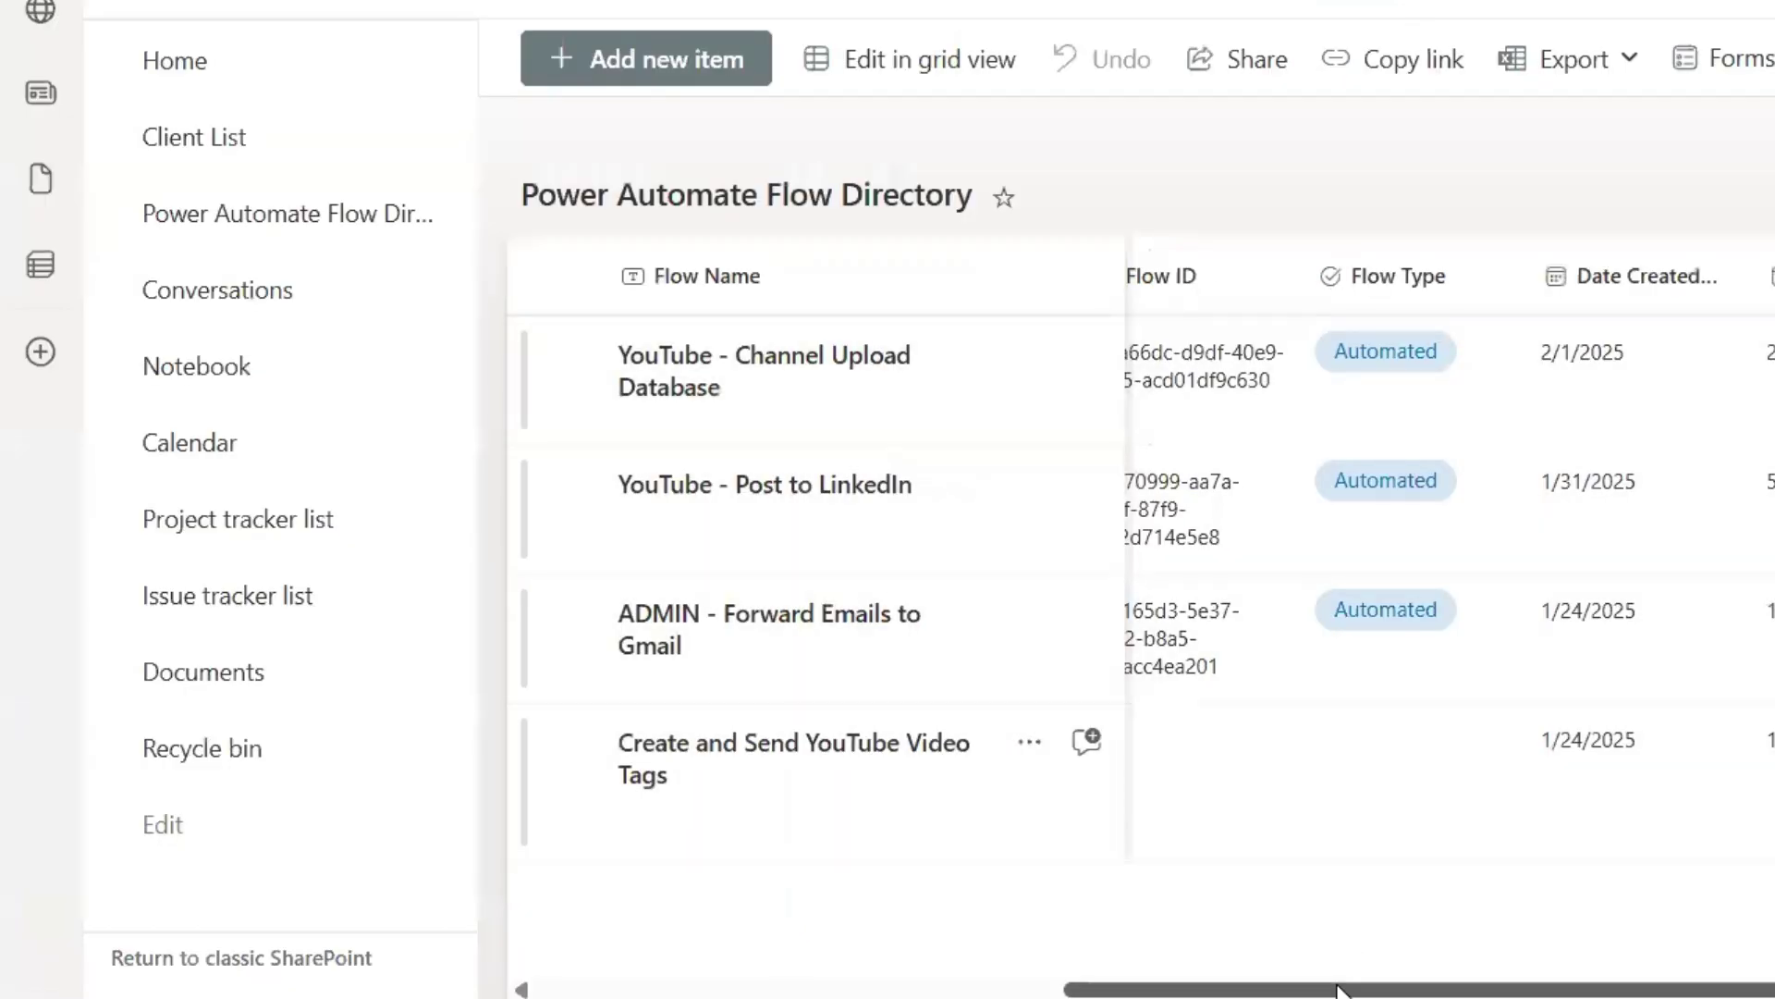
drag(1344, 987, 555, 985)
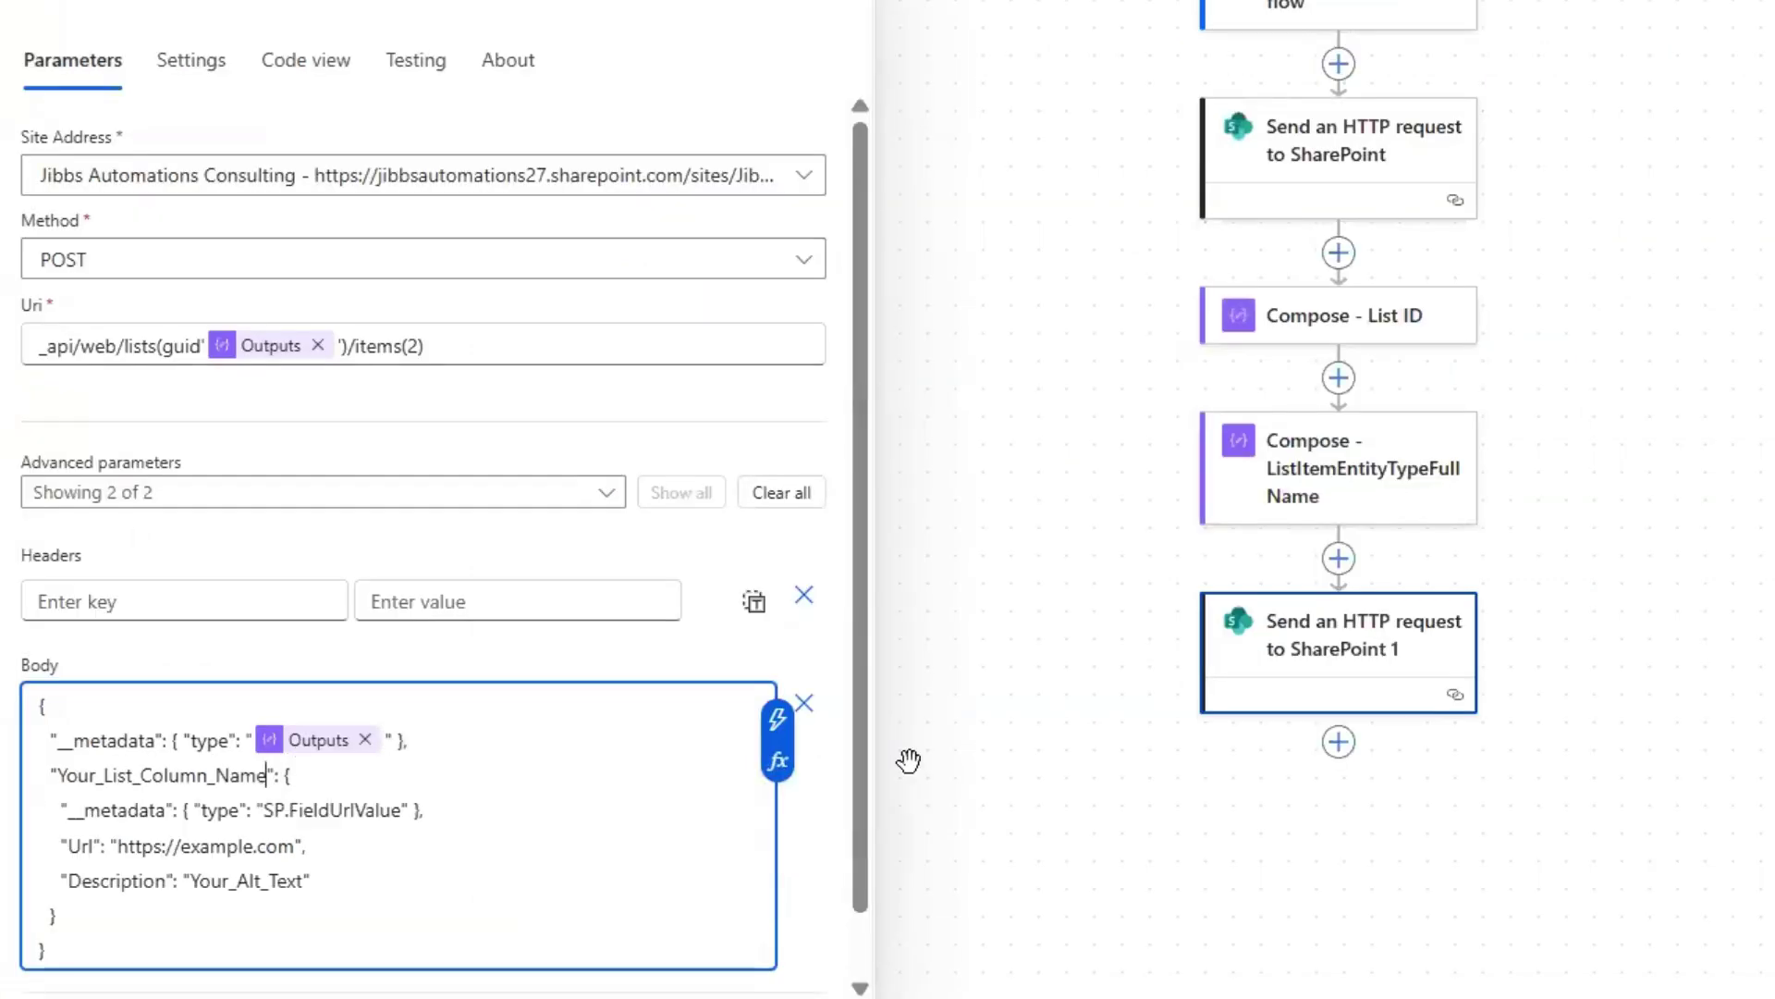
Replace the body placeholders with column key FlowHome and alt text 'Flow Home'.
key(BackSpace)
key(BackSpace)
key(BackSpace)
key(BackSpace)
key(BackSpace)
key(BackSpace)
key(BackSpace)
key(BackSpace)
key(BackSpace)
key(BackSpace)
key(BackSpace)
key(BackSpace)
key(BackSpace)
key(BackSpace)
key(BackSpace)
key(BackSpace)
key(BackSpace)
key(BackSpace)
key(BackSpace)
key(BackSpace)
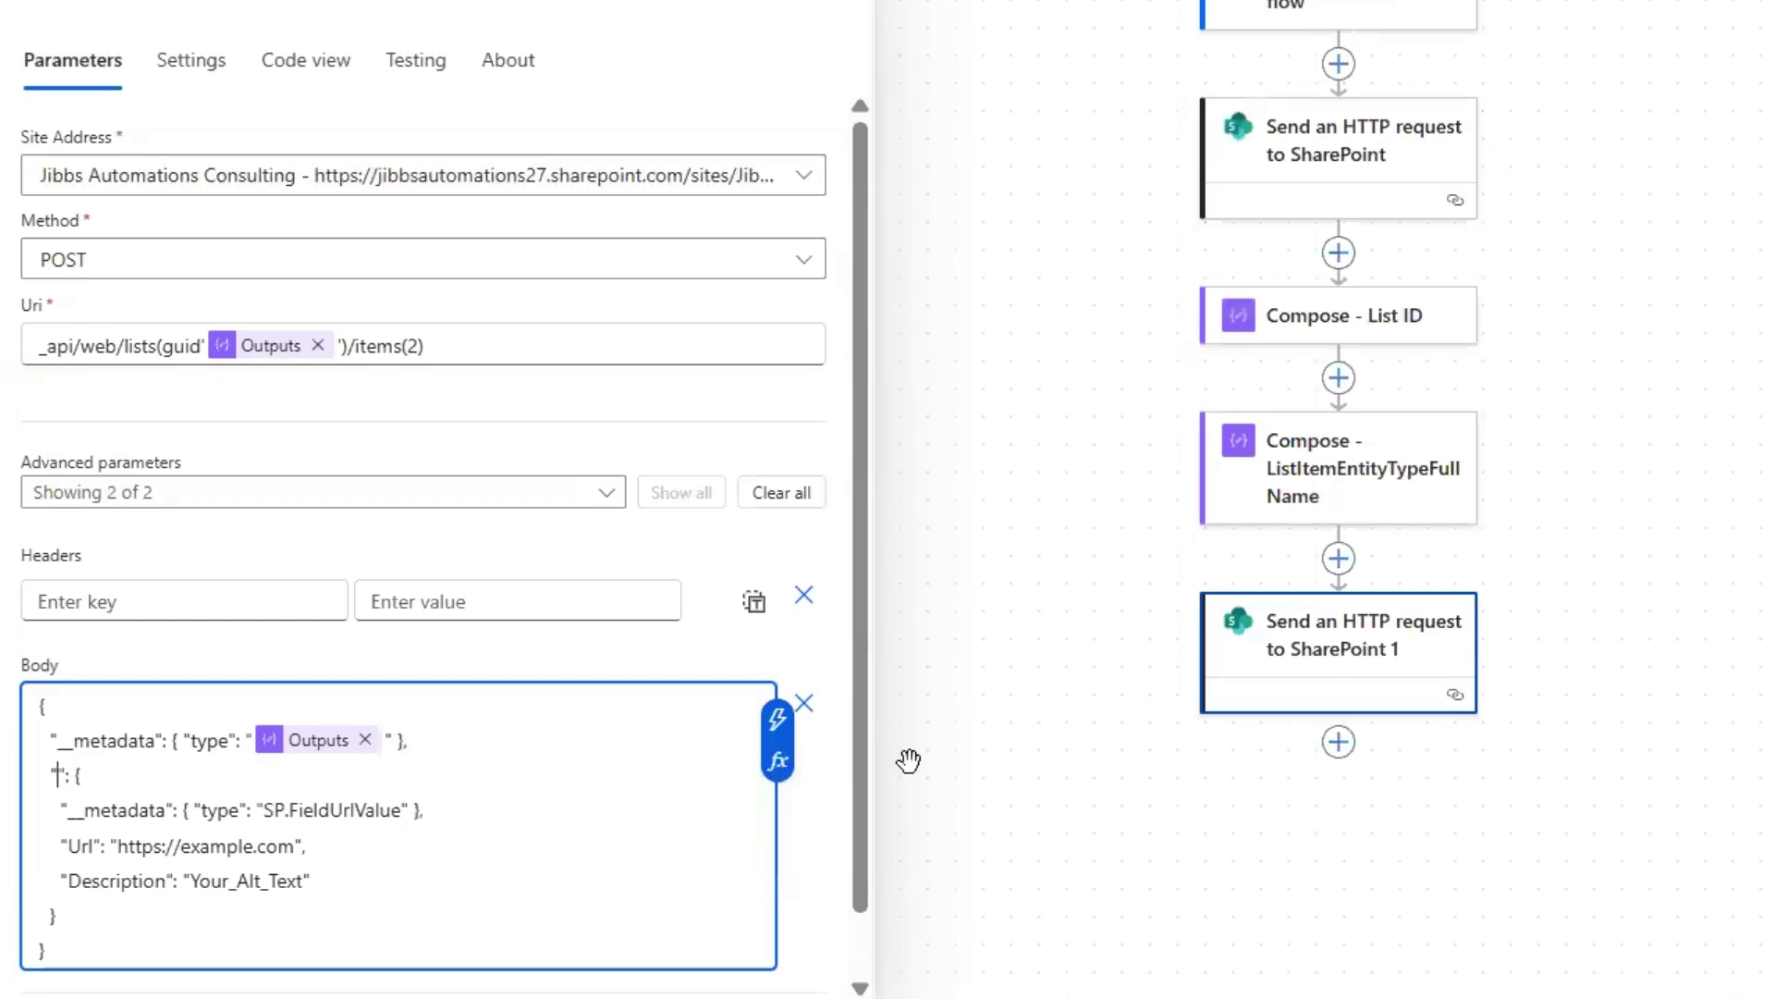
text(FlowHome)
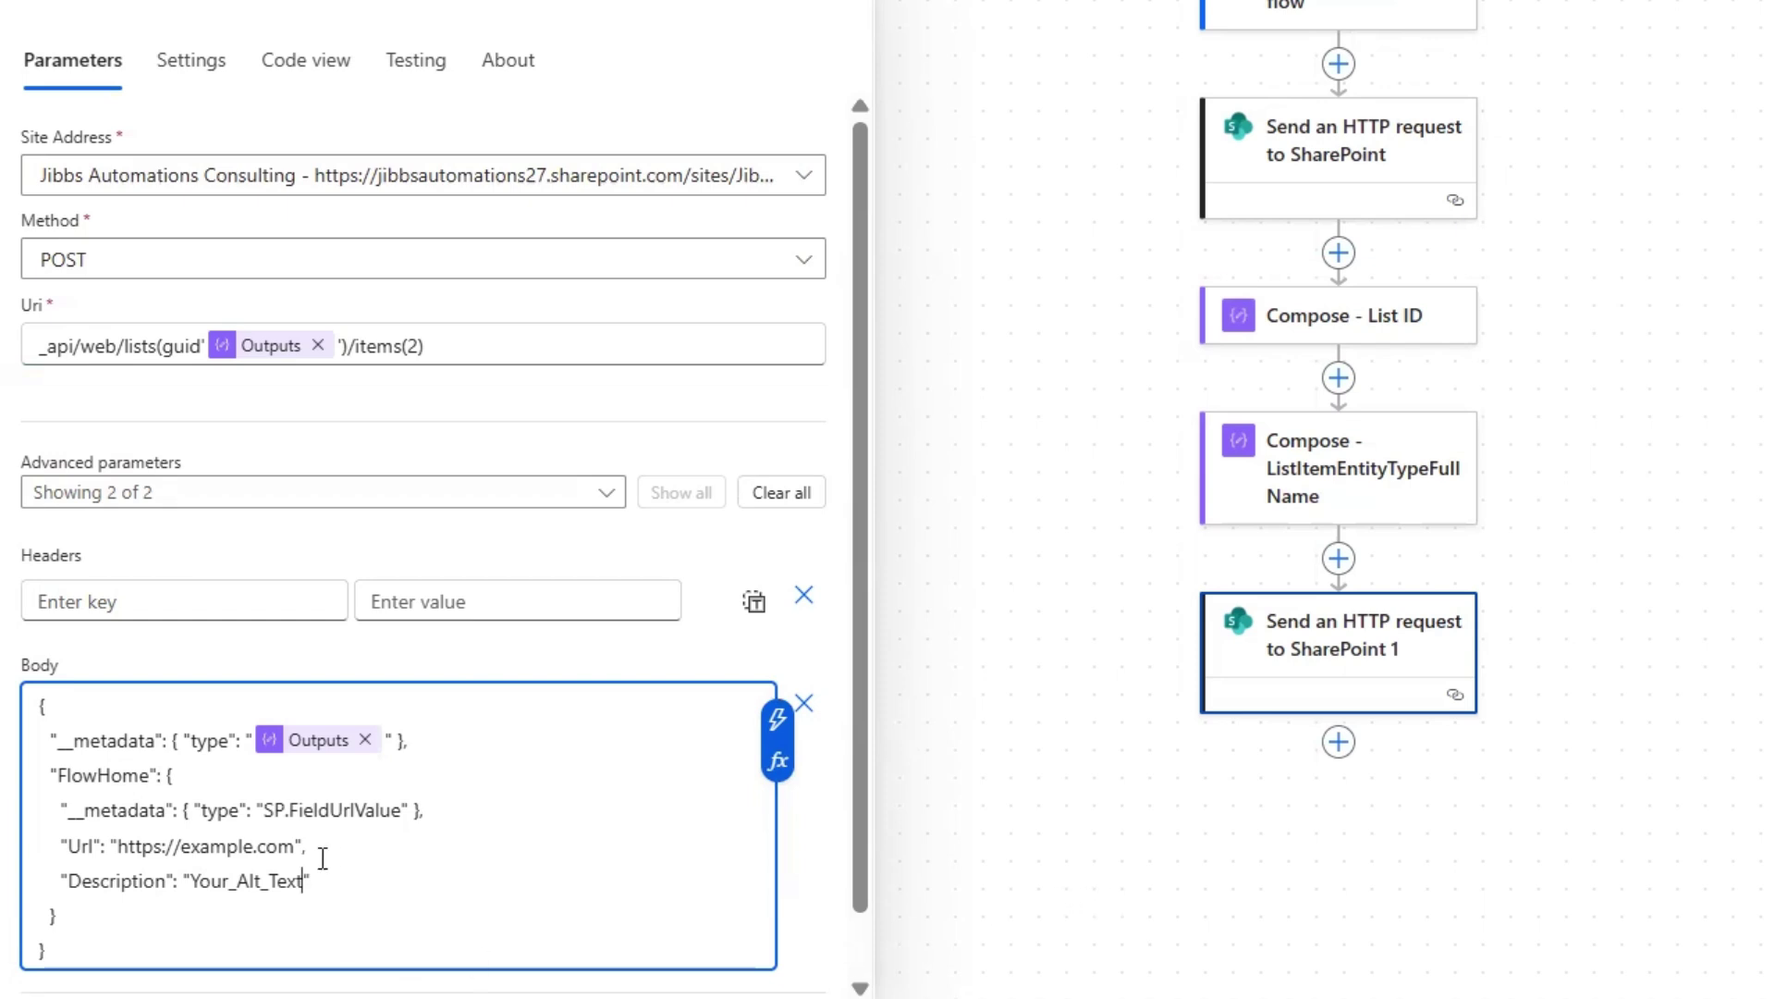
key(BackSpace)
key(BackSpace)
key(BackSpace)
key(BackSpace)
key(BackSpace)
key(BackSpace)
key(BackSpace)
key(BackSpace)
key(BackSpace)
key(BackSpace)
text(Flow Home)
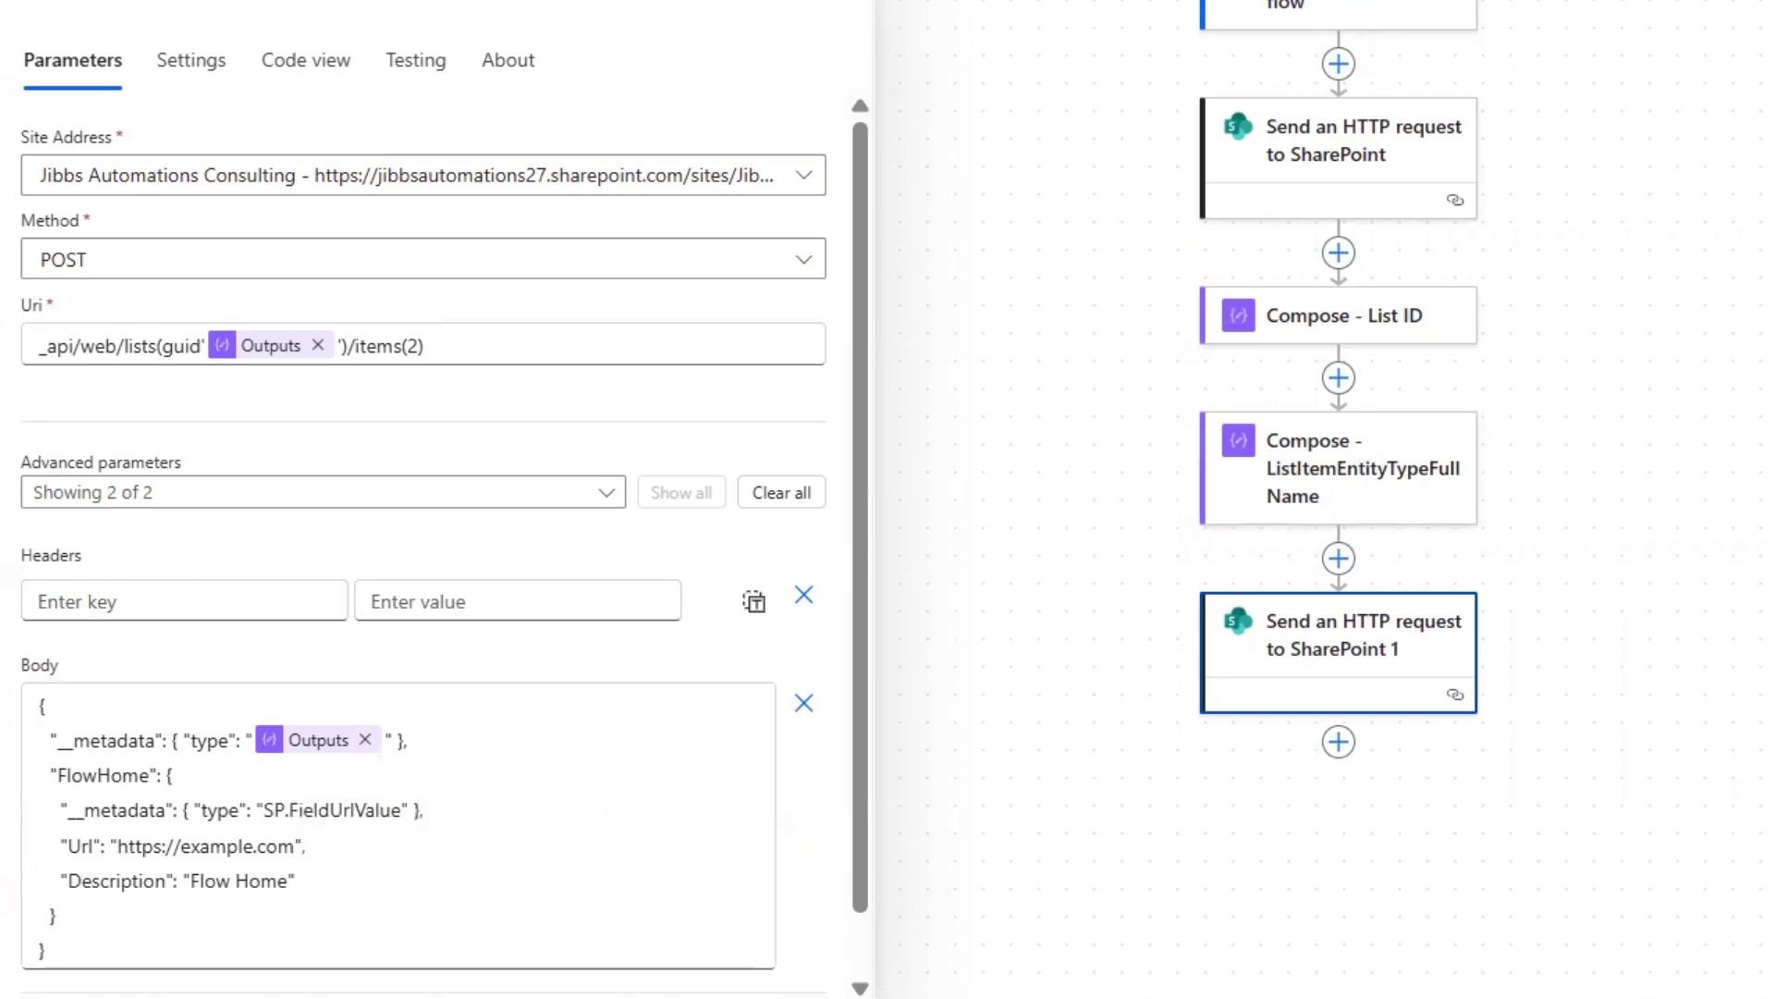
Add headers Accept and Content-Type, both set to application/json;odata=verbose.
click(81, 600)
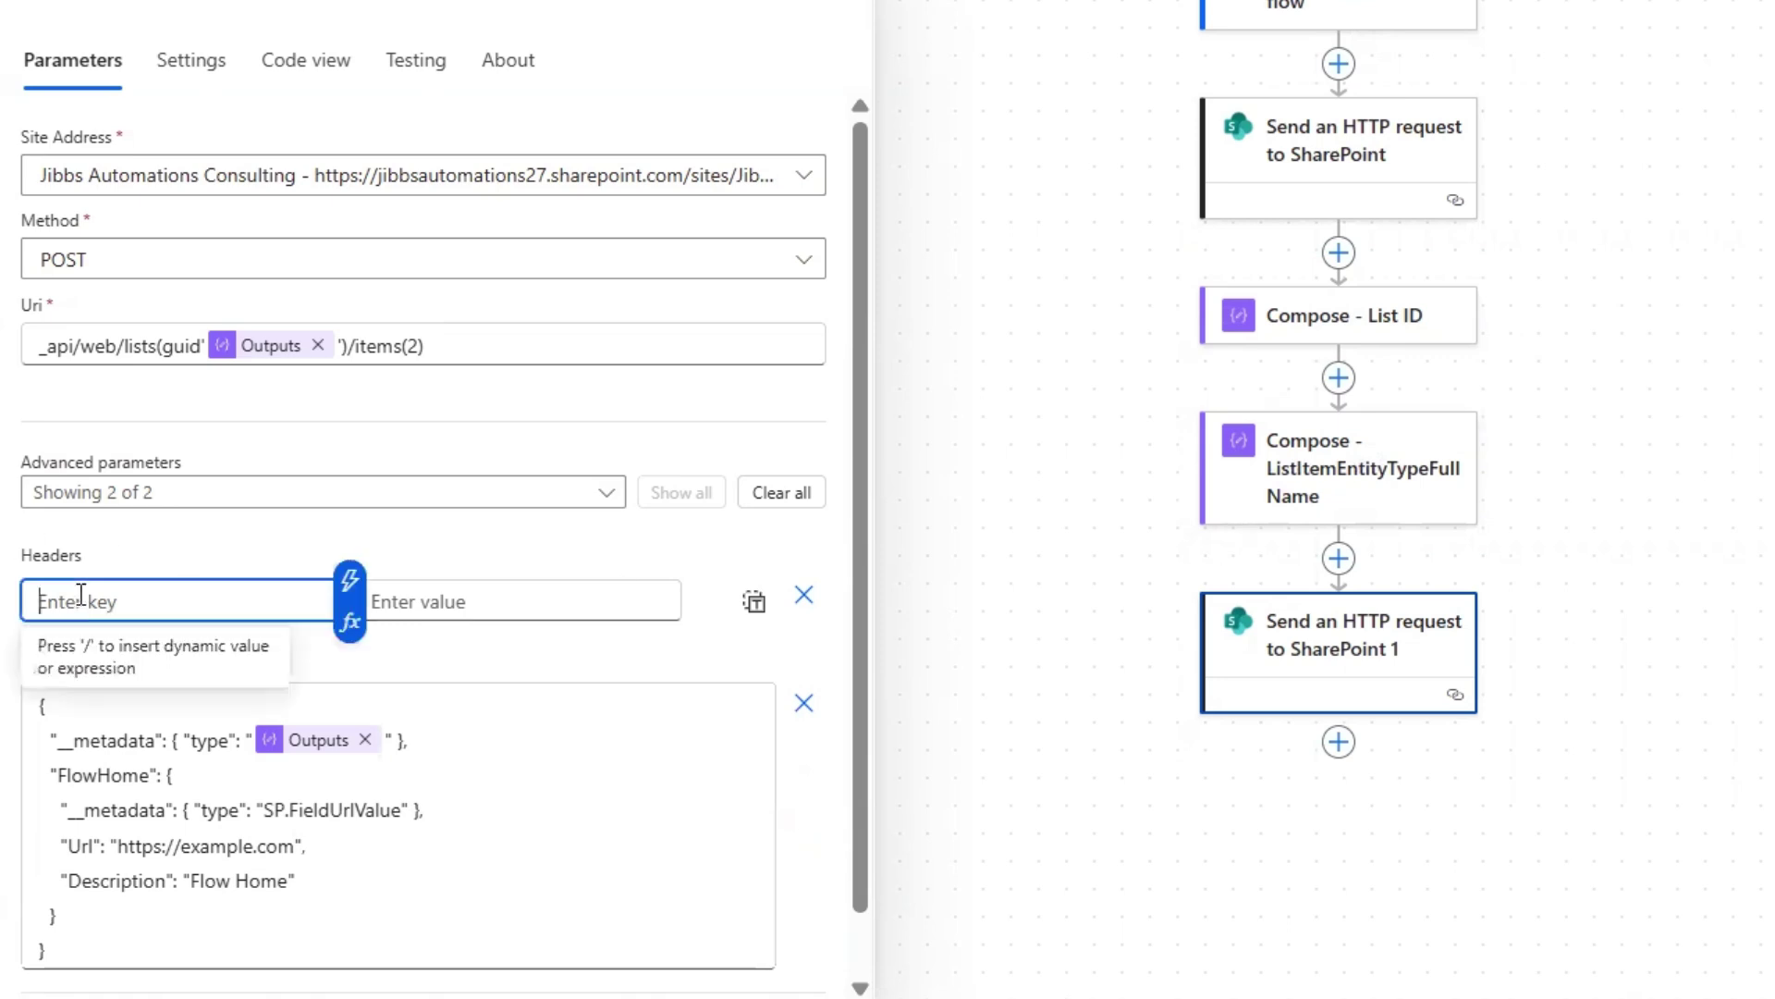
text(Accept)
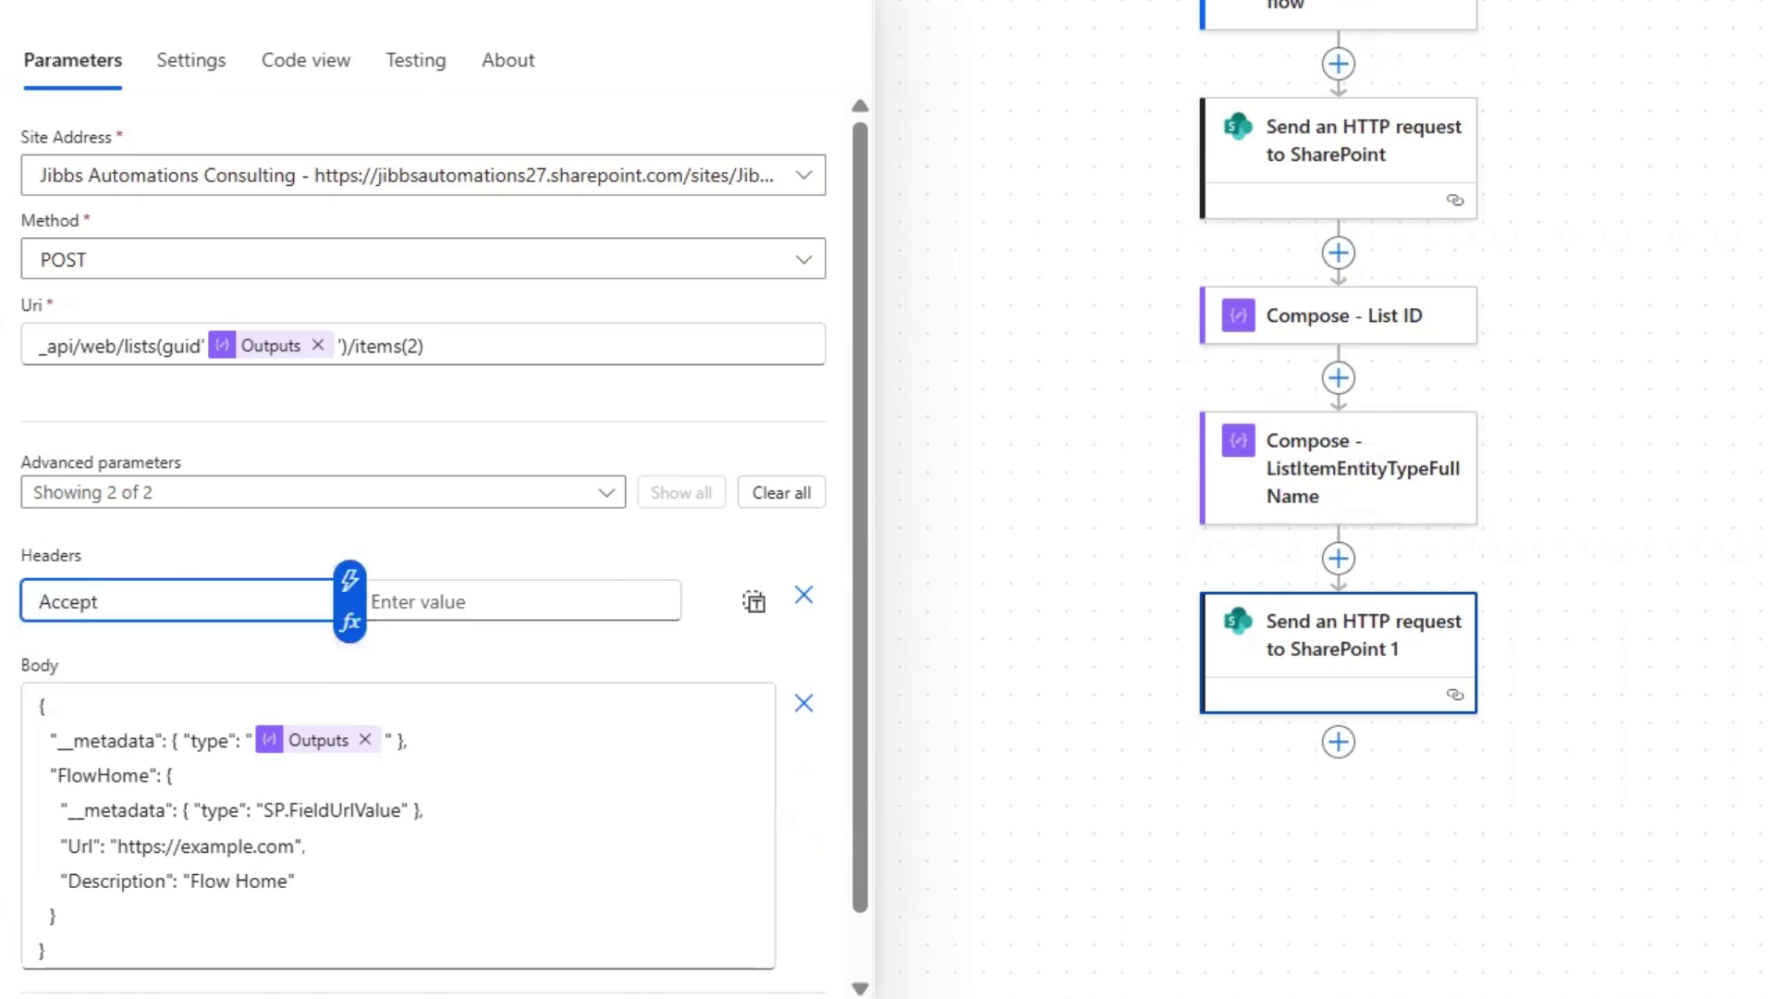
click(463, 602)
text(application/json;odata=verbose)
click(474, 655)
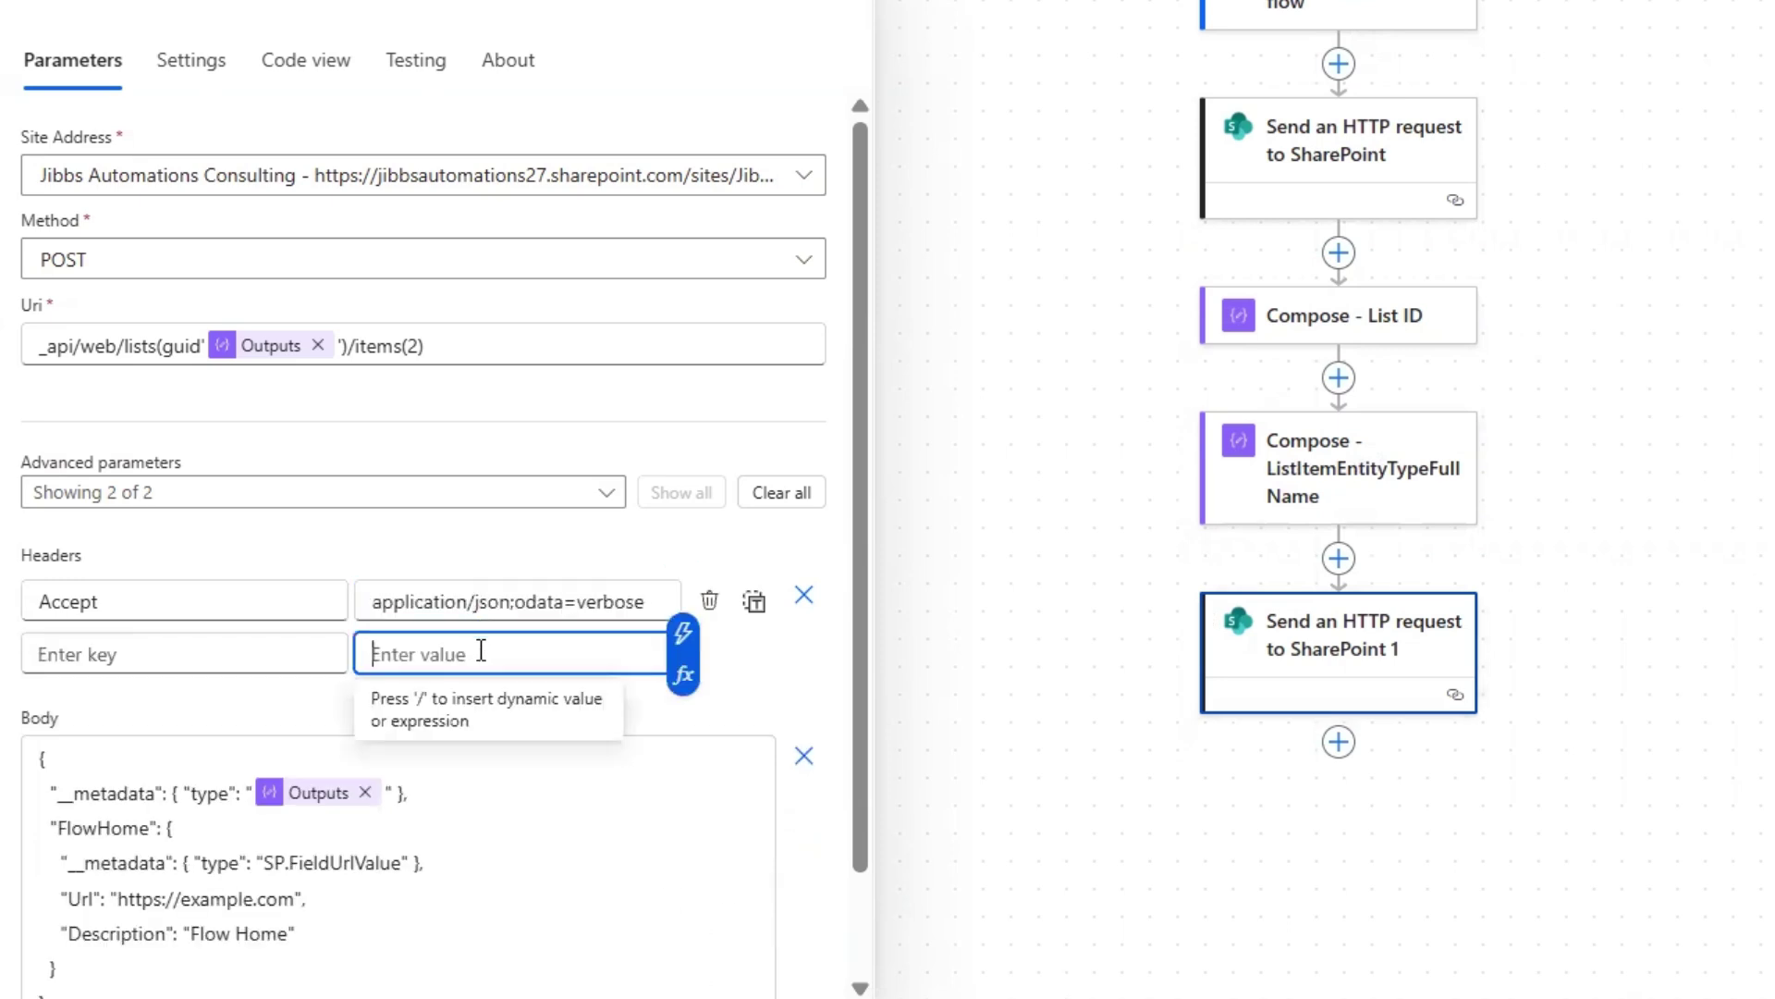
text(application/json;odata=verbose)
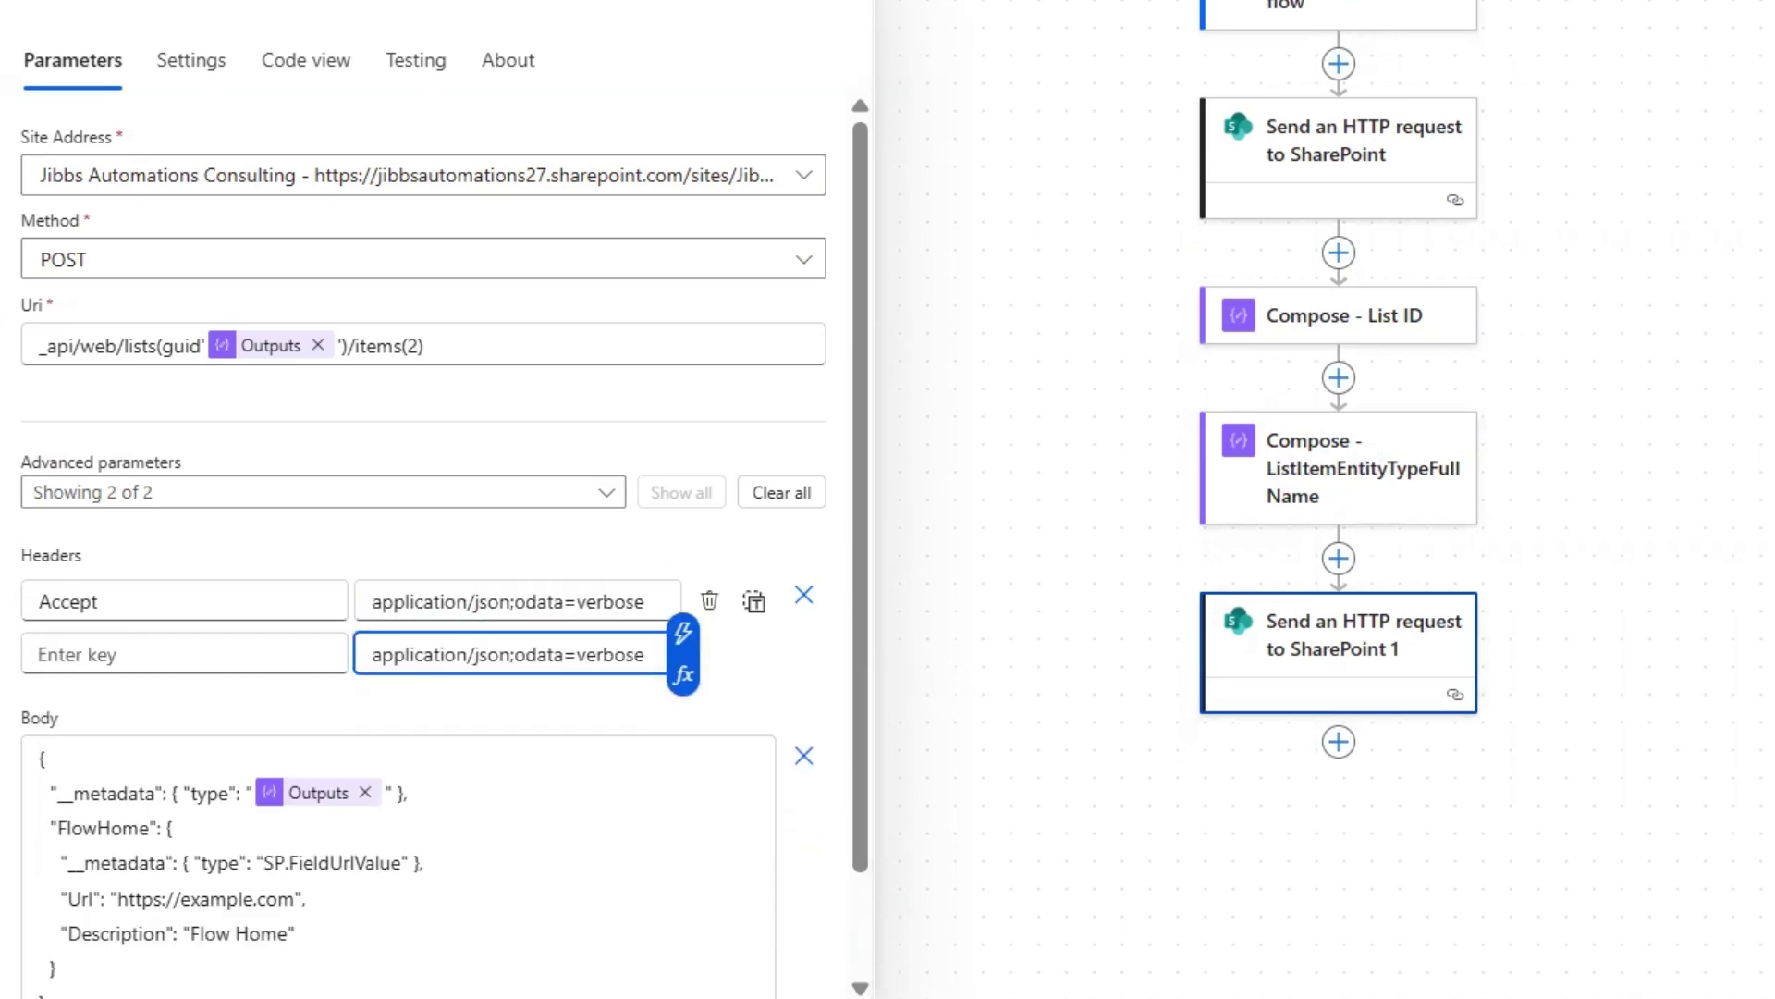
click(166, 652)
text(Content-Type)
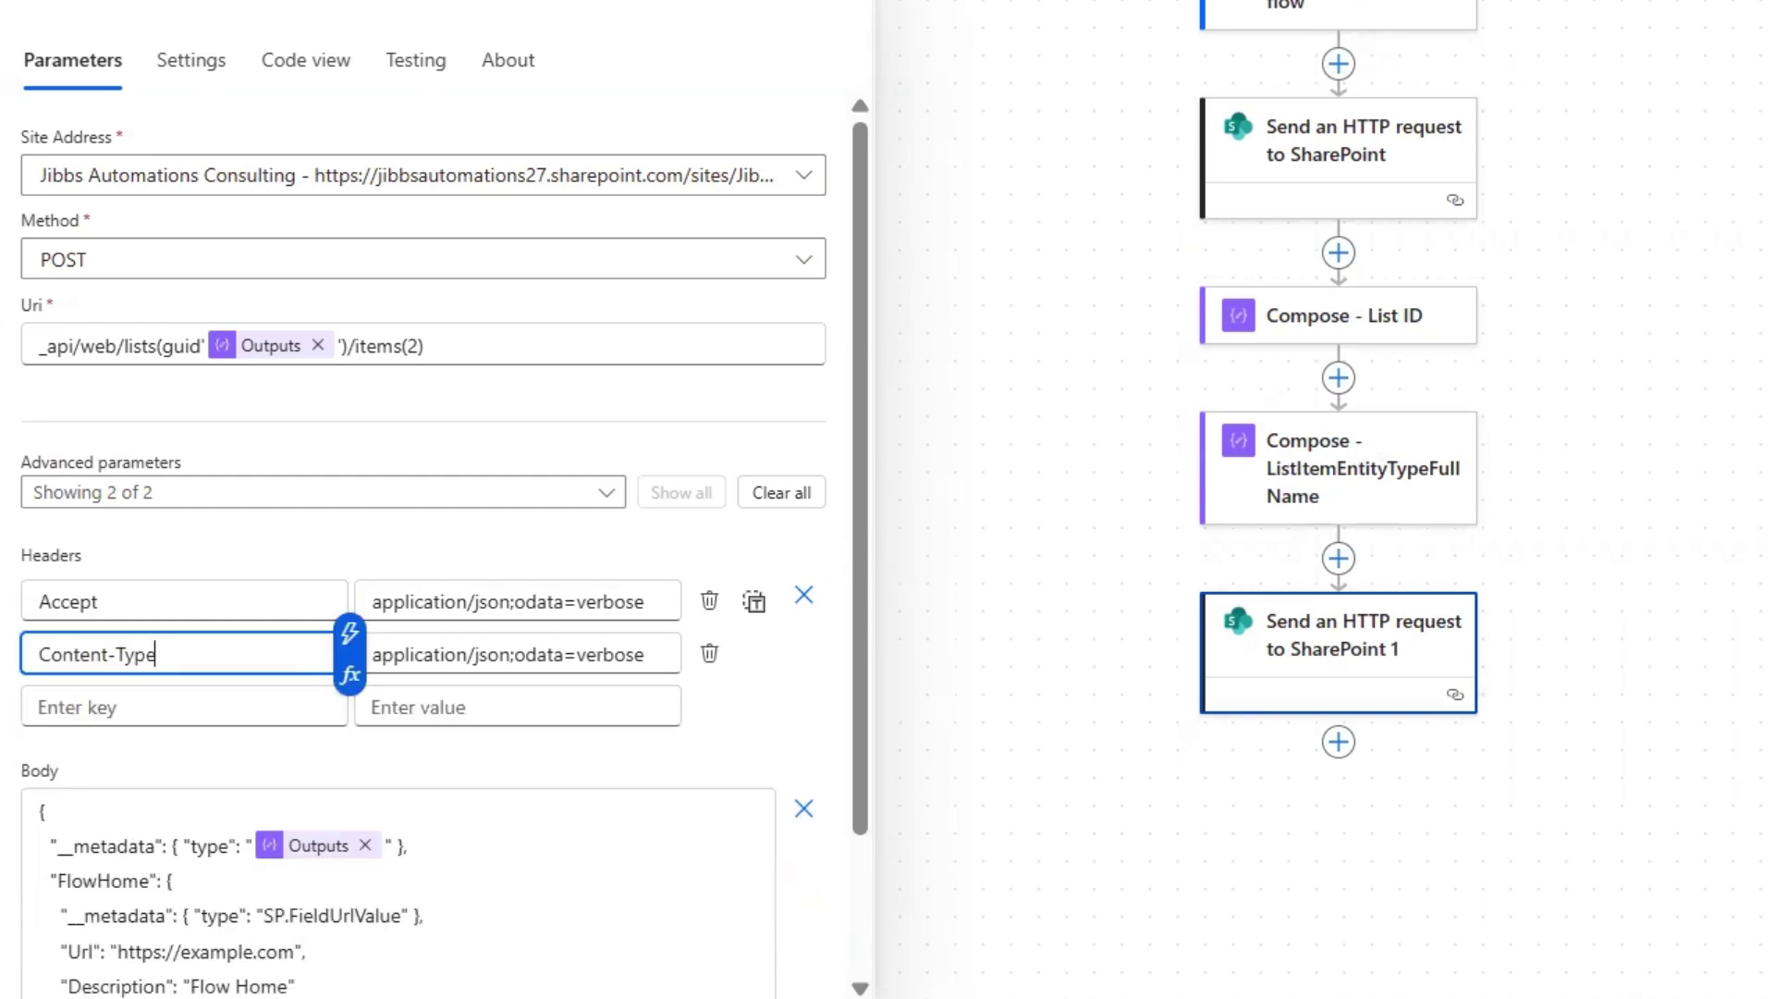
Add headers IF-MATCH set to * and X-HTTP-Method set to MERGE, then save.
click(172, 703)
text(IF-MATCH)
click(516, 711)
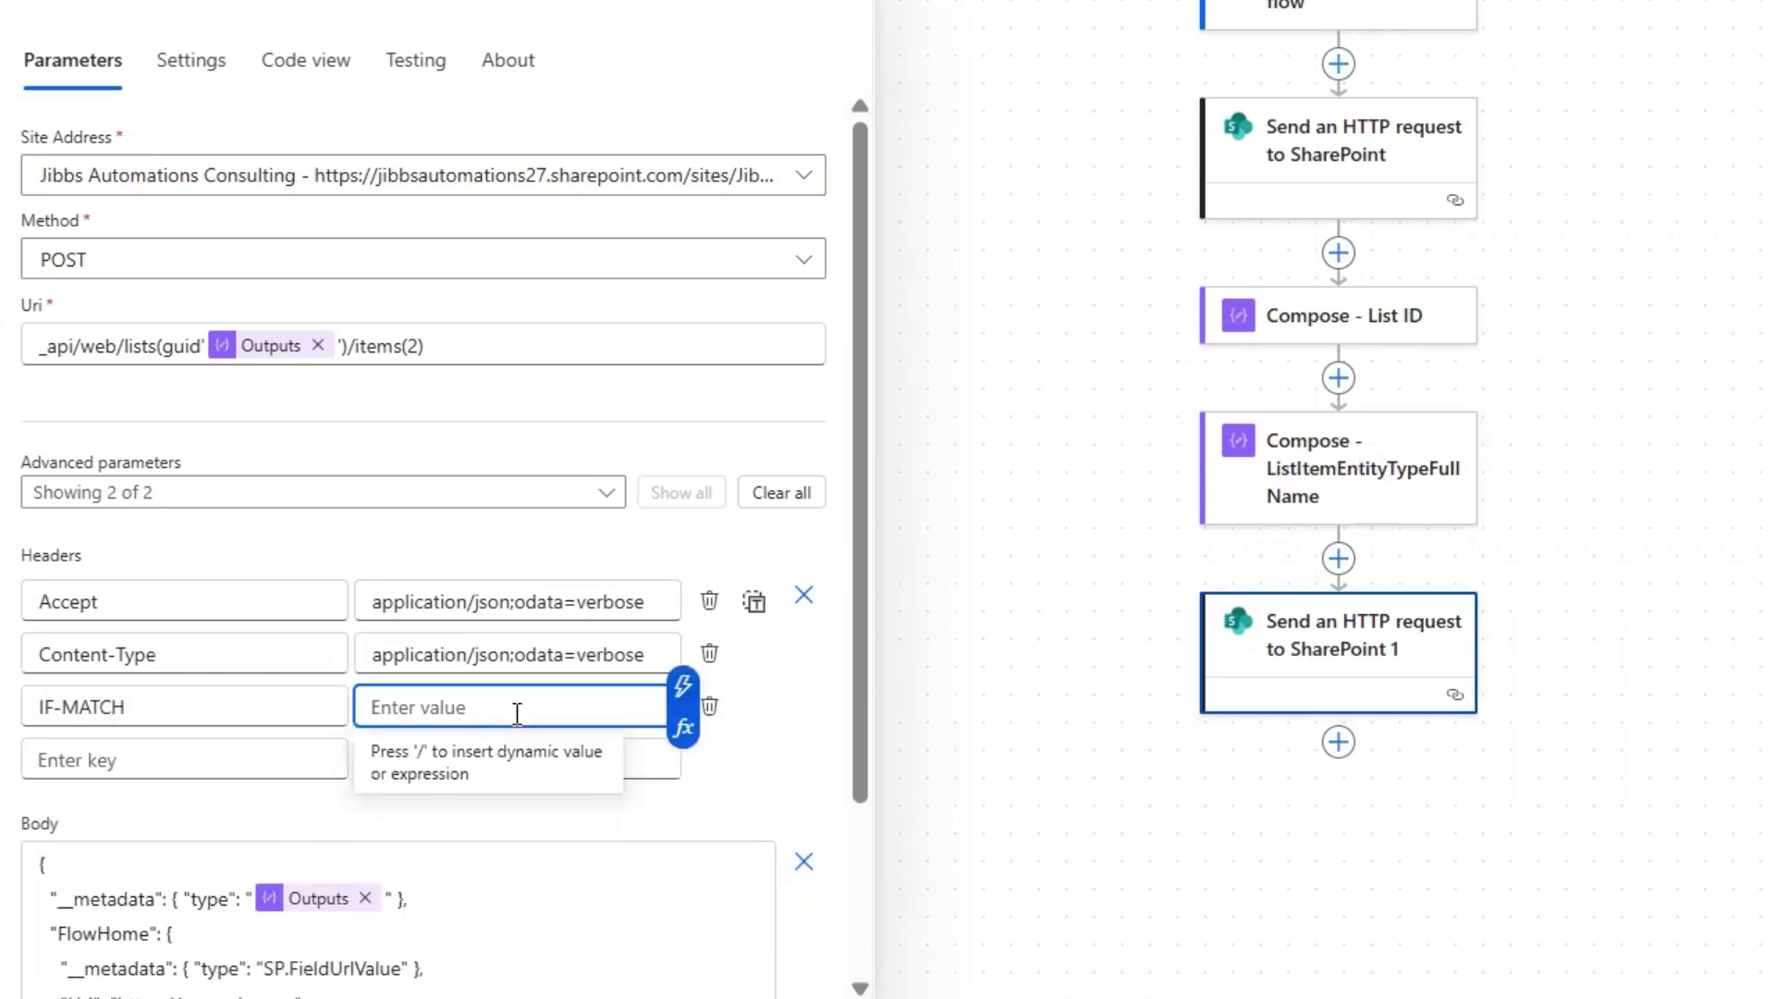
text(*)
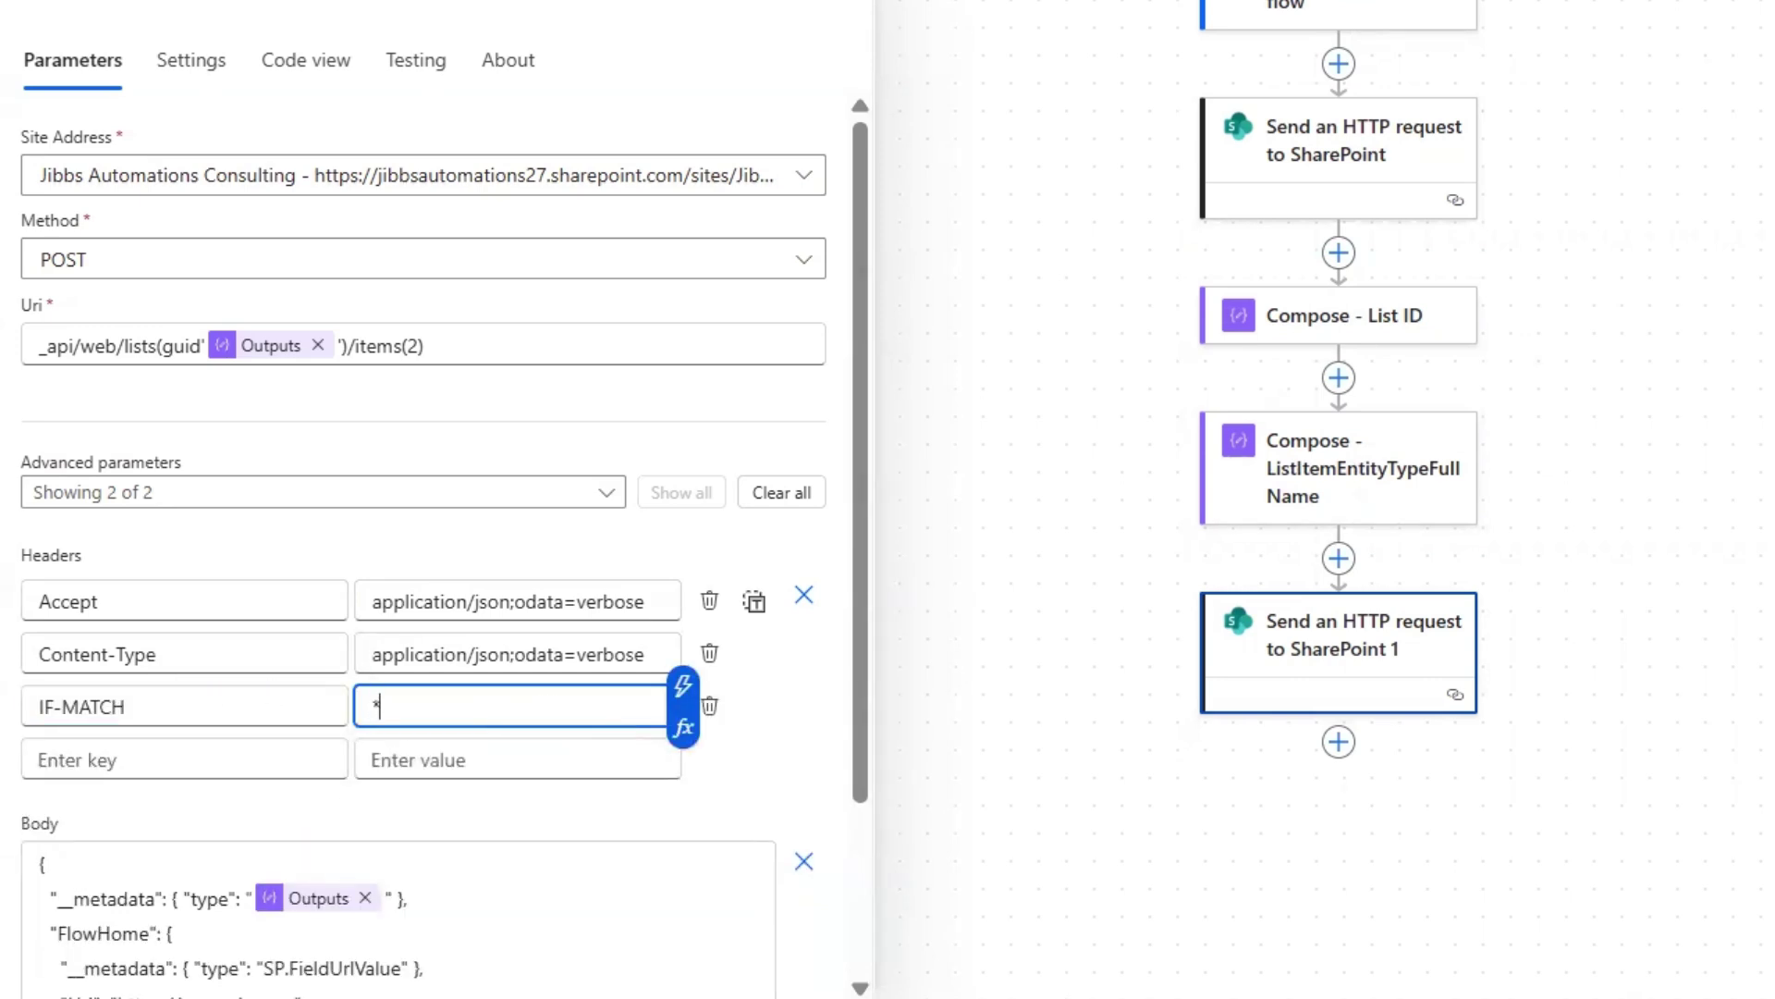
click(109, 768)
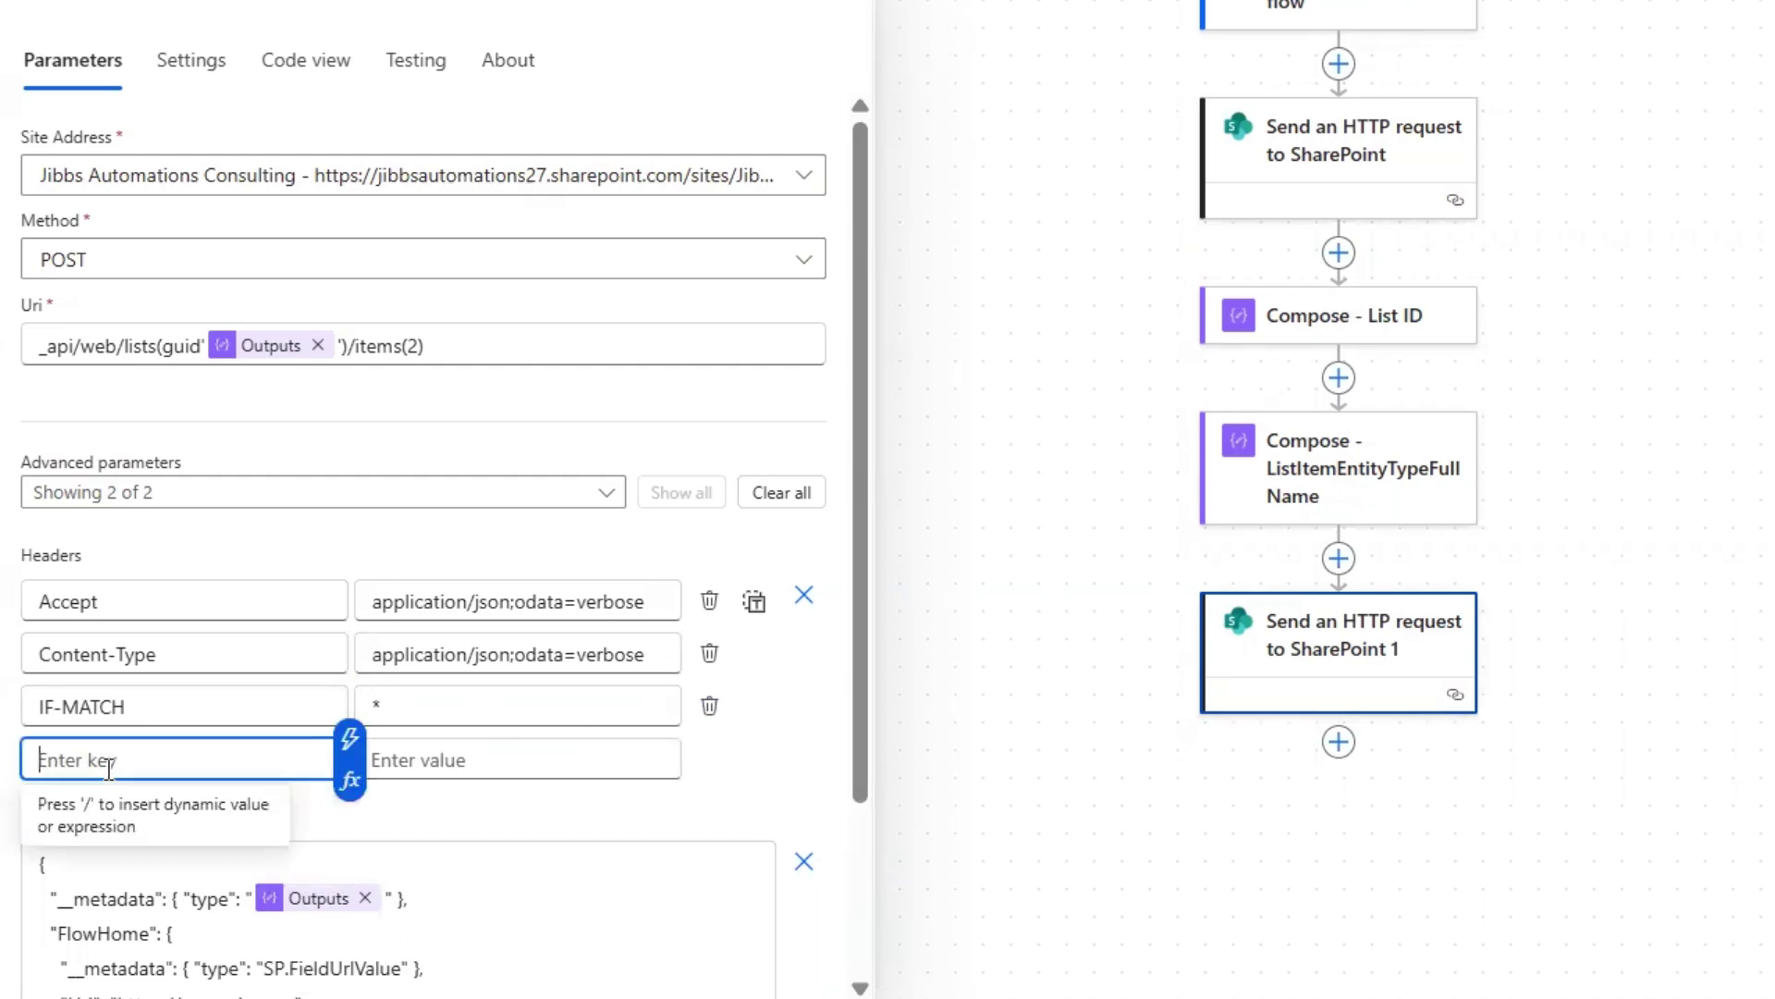
text(X-HTTP-Method)
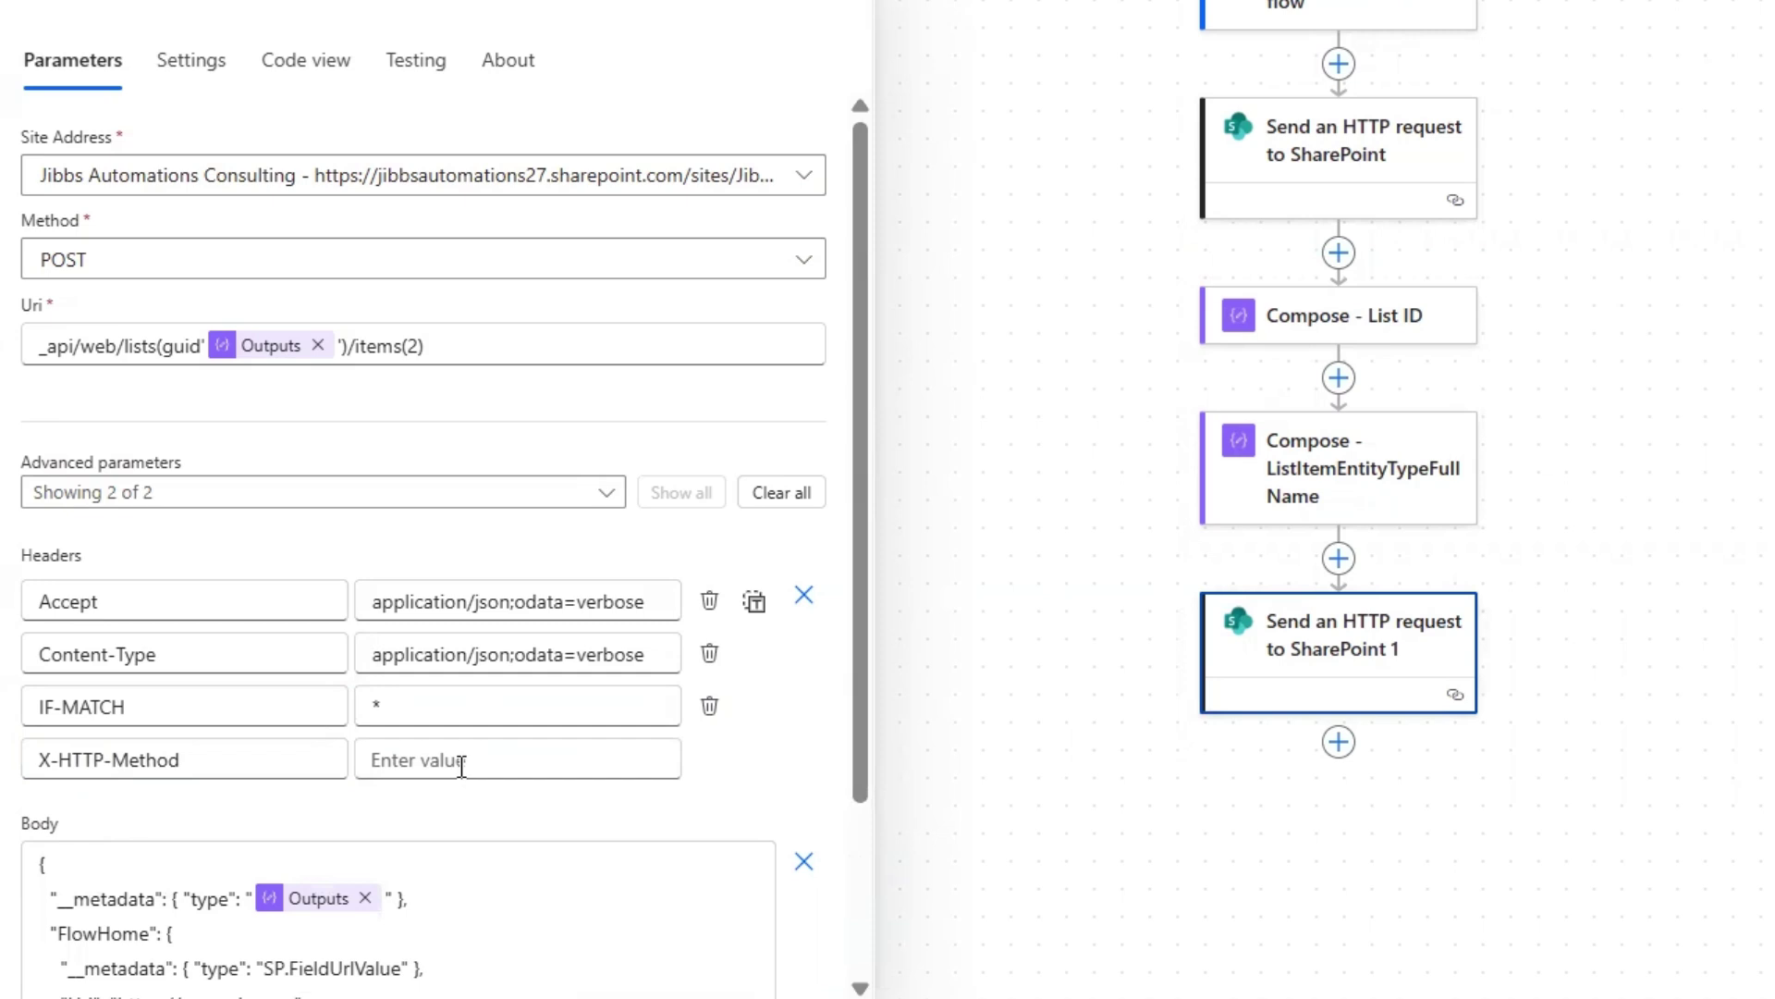
click(461, 766)
text(MERGE)
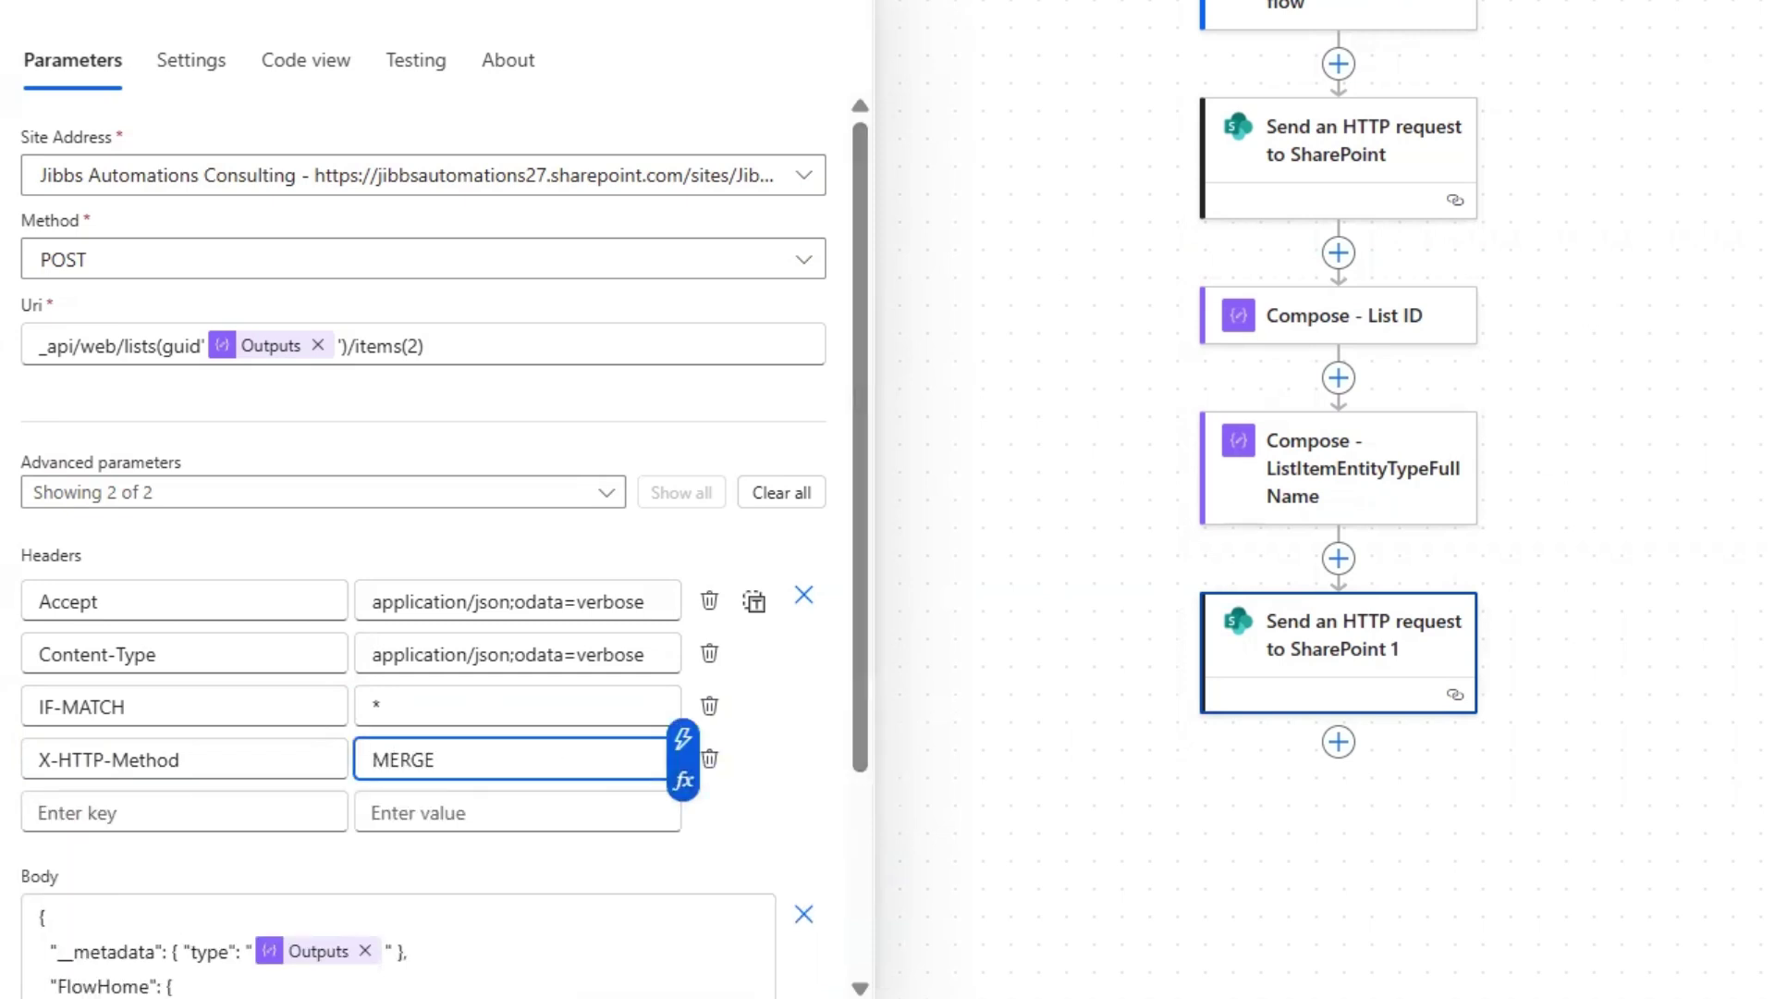
key(ctrl+s)
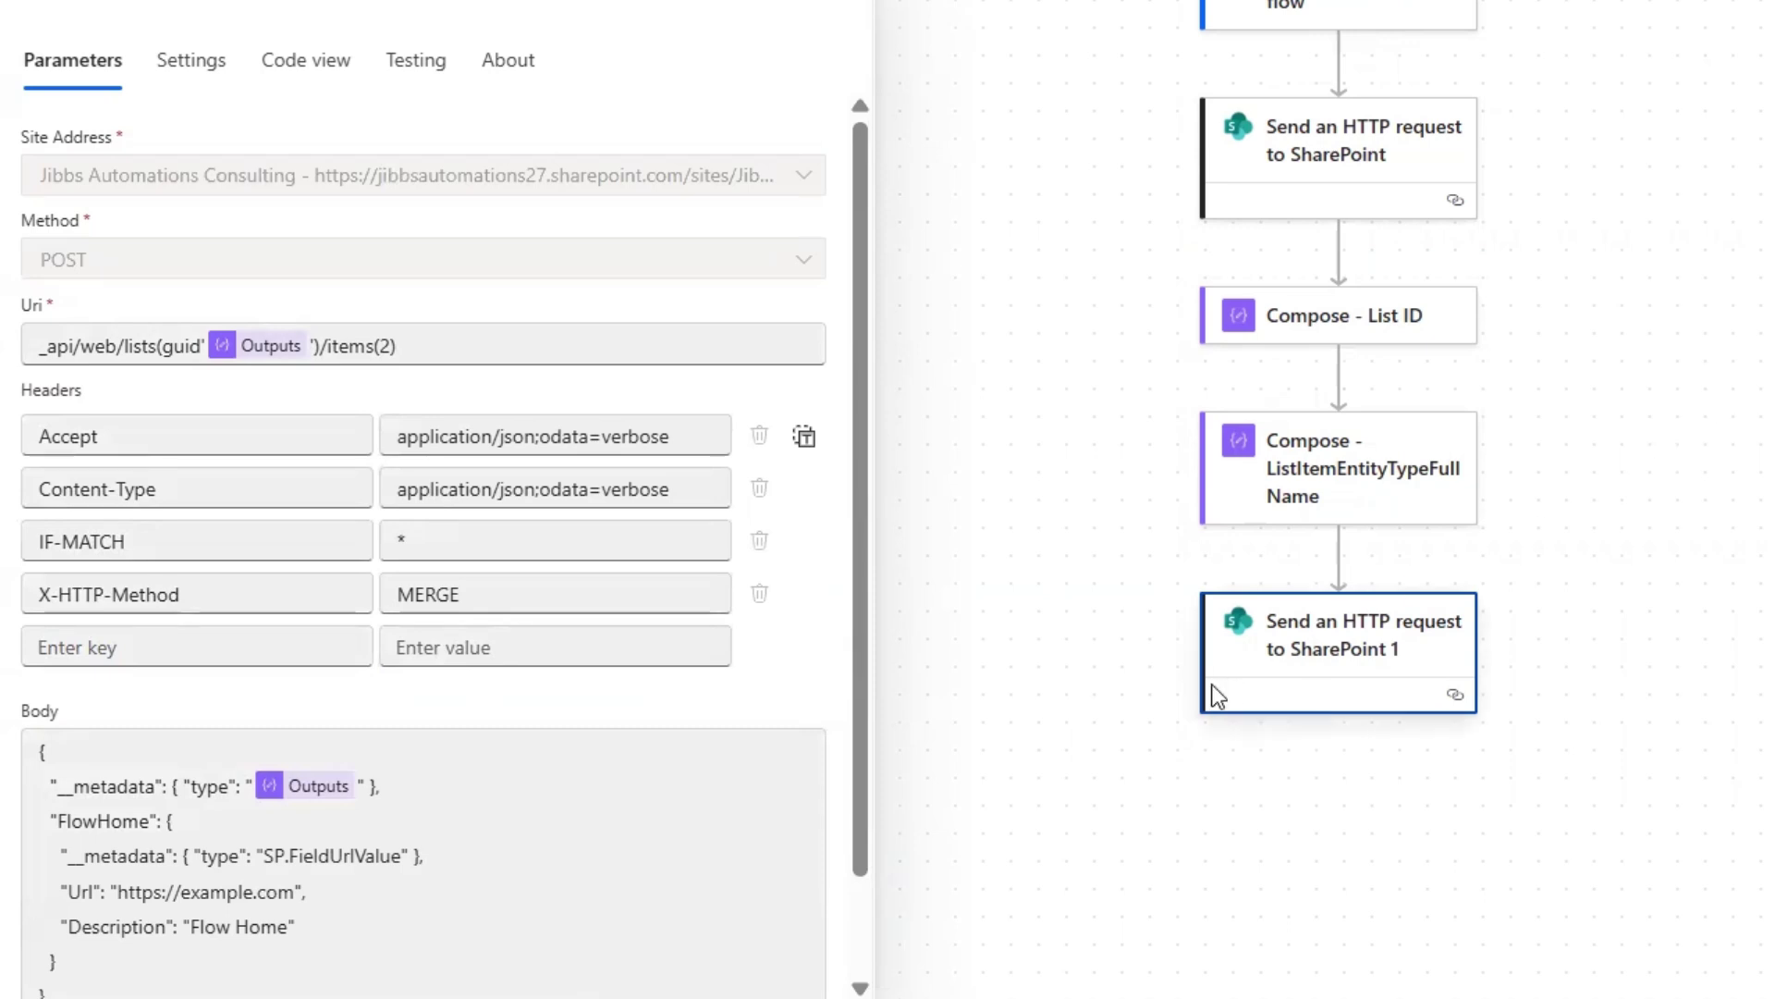
Open the first SharePoint request action and leave its name unchanged.
click(1398, 154)
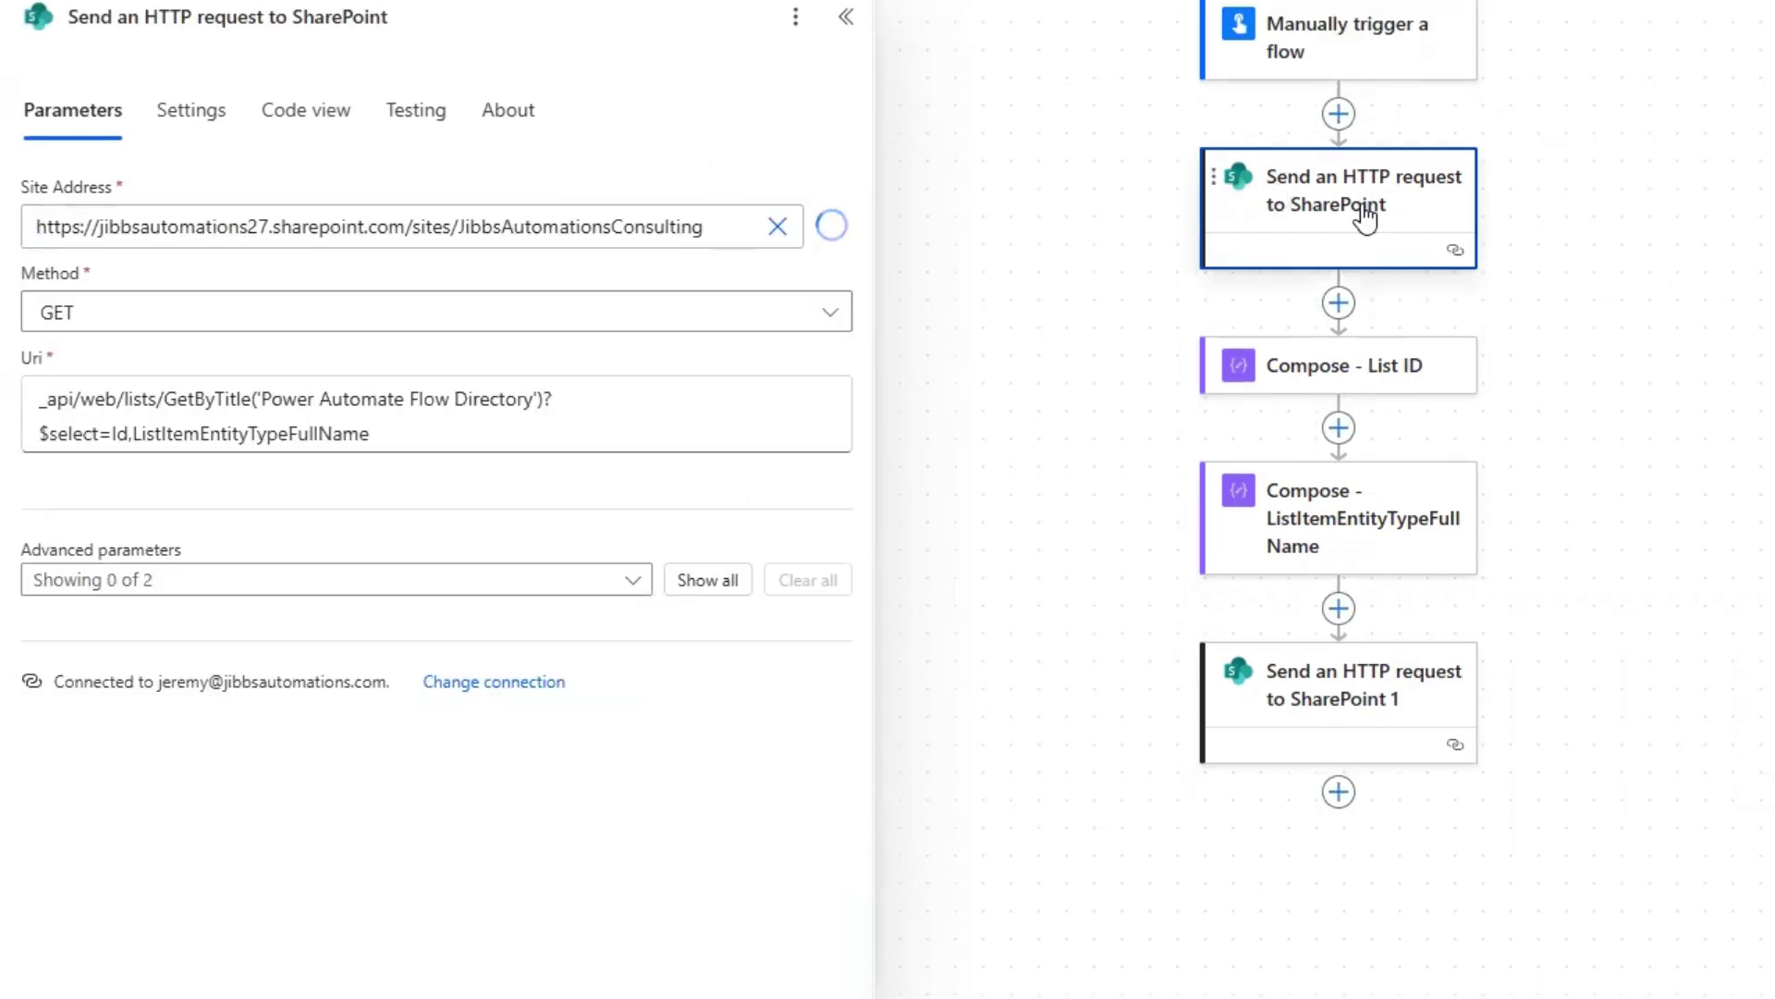
click(486, 25)
text(-)
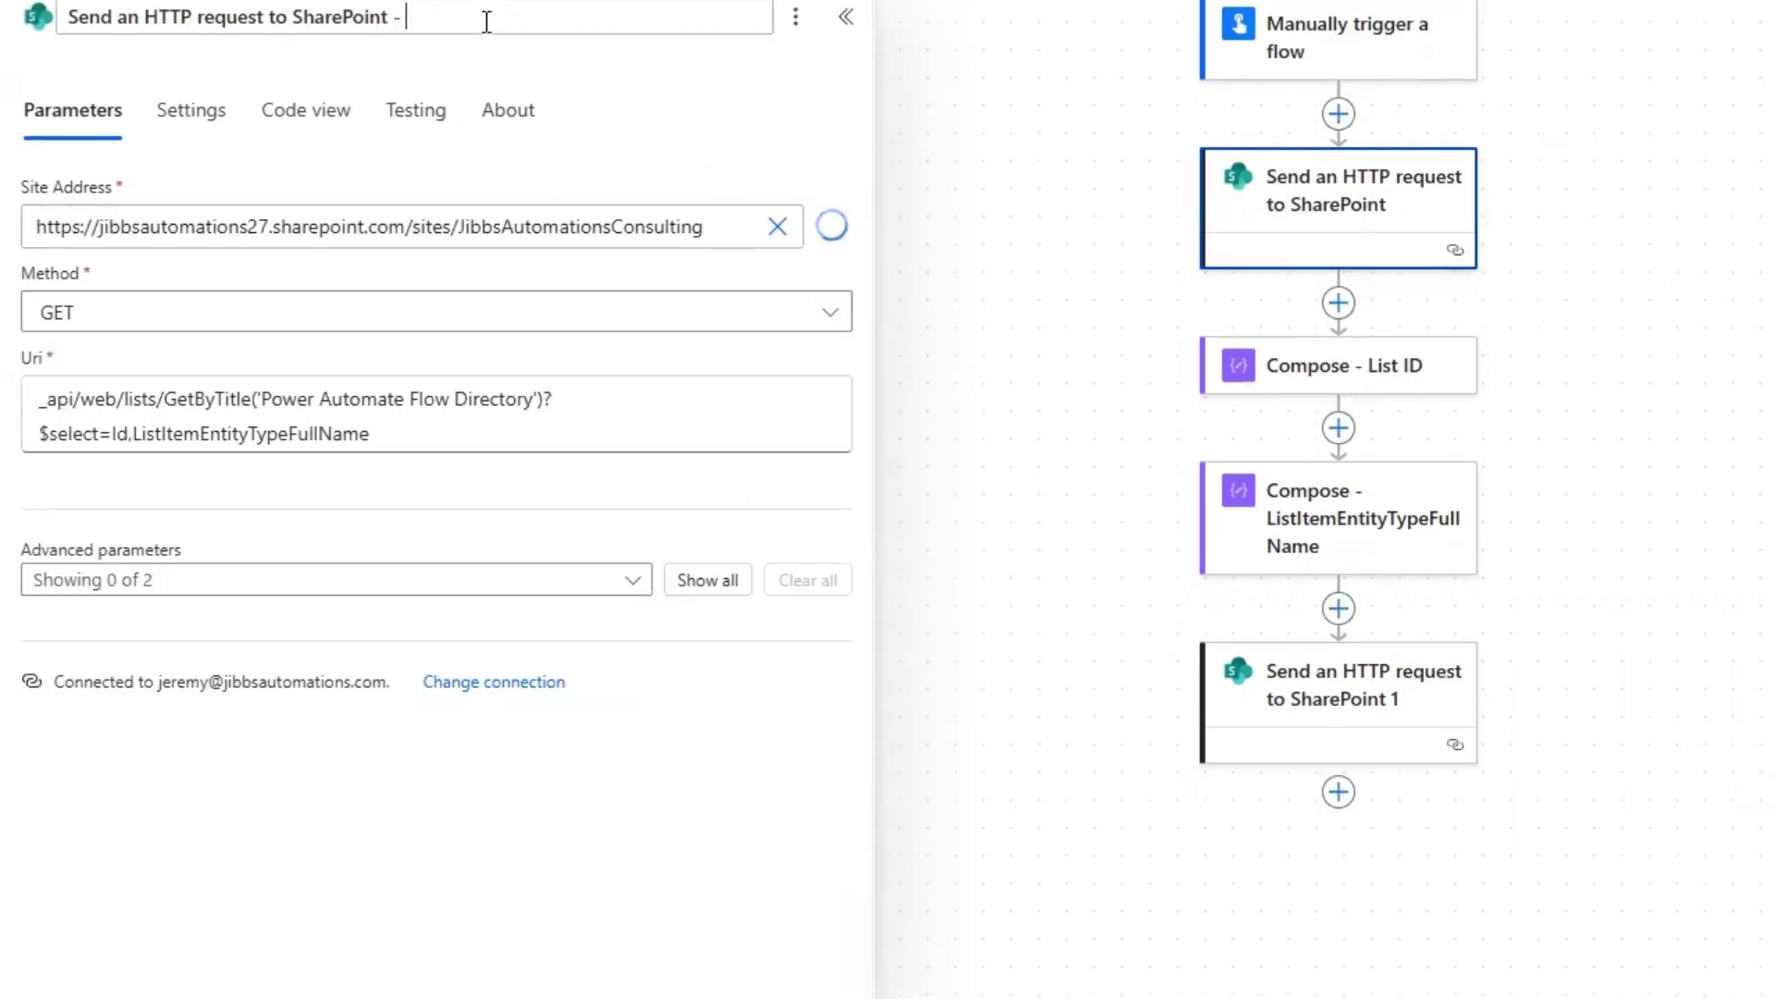
key(BackSpace)
key(BackSpace)
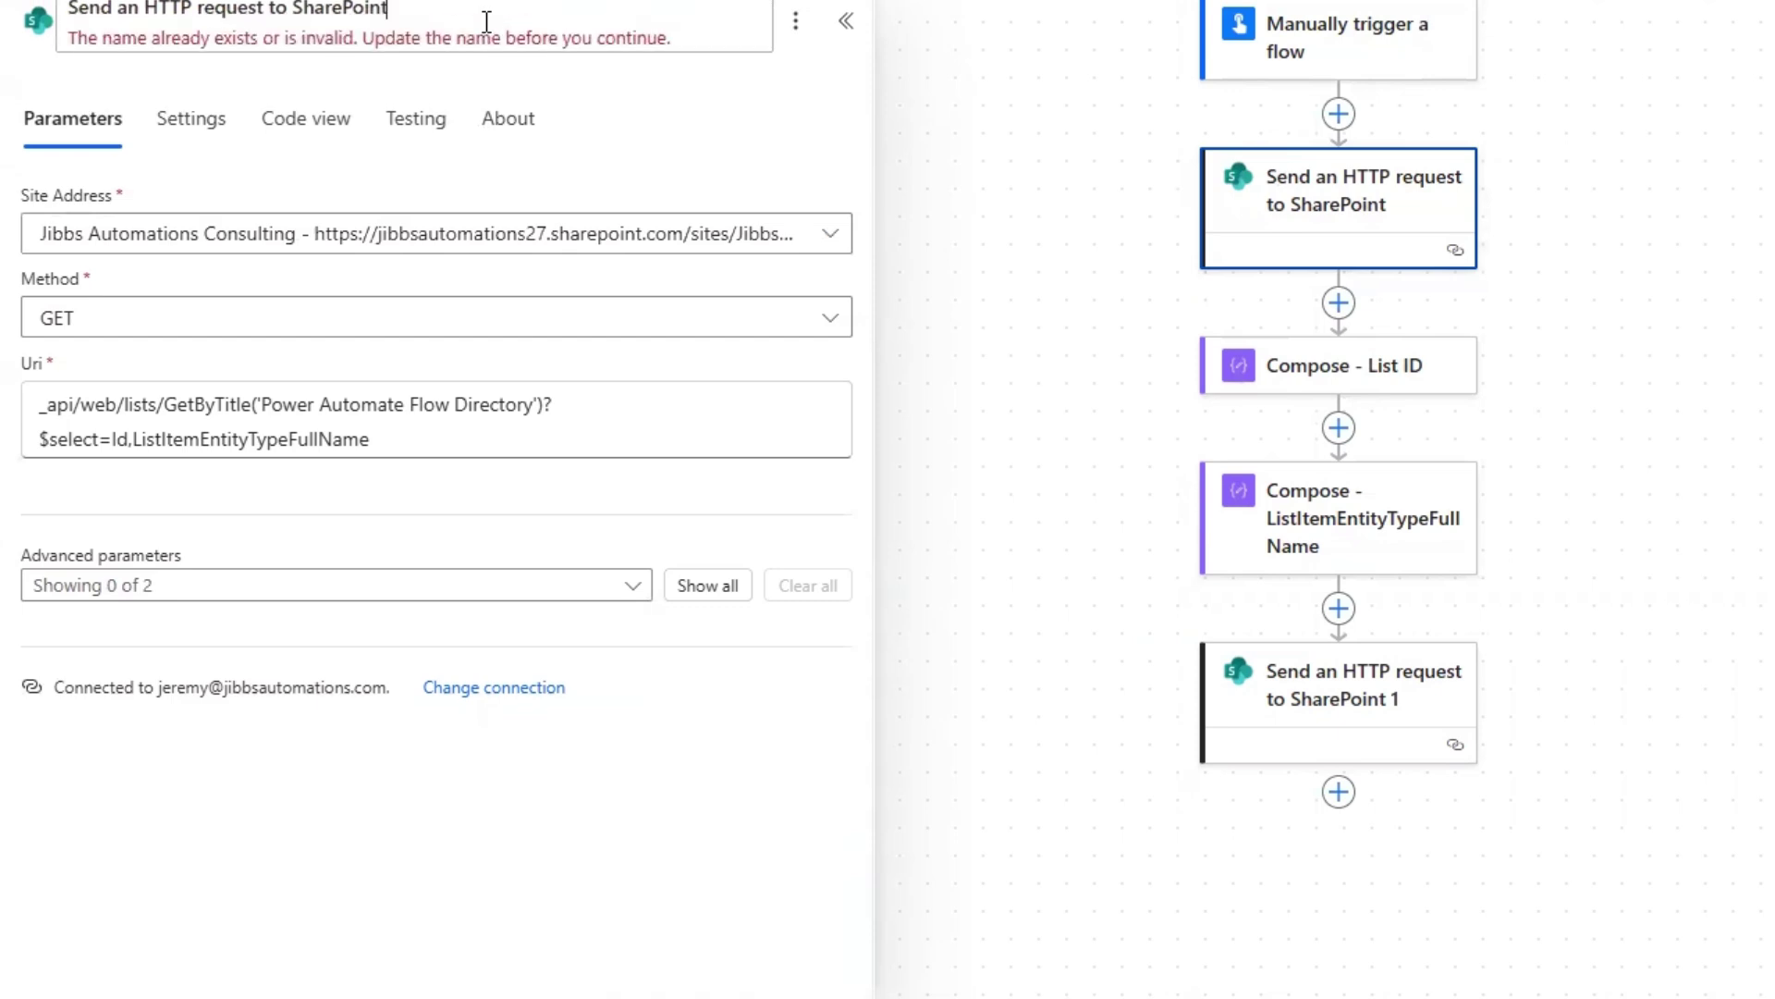
click(955, 339)
Rename the second request action with the suffix 'Update Hyperlink Field'.
click(1383, 690)
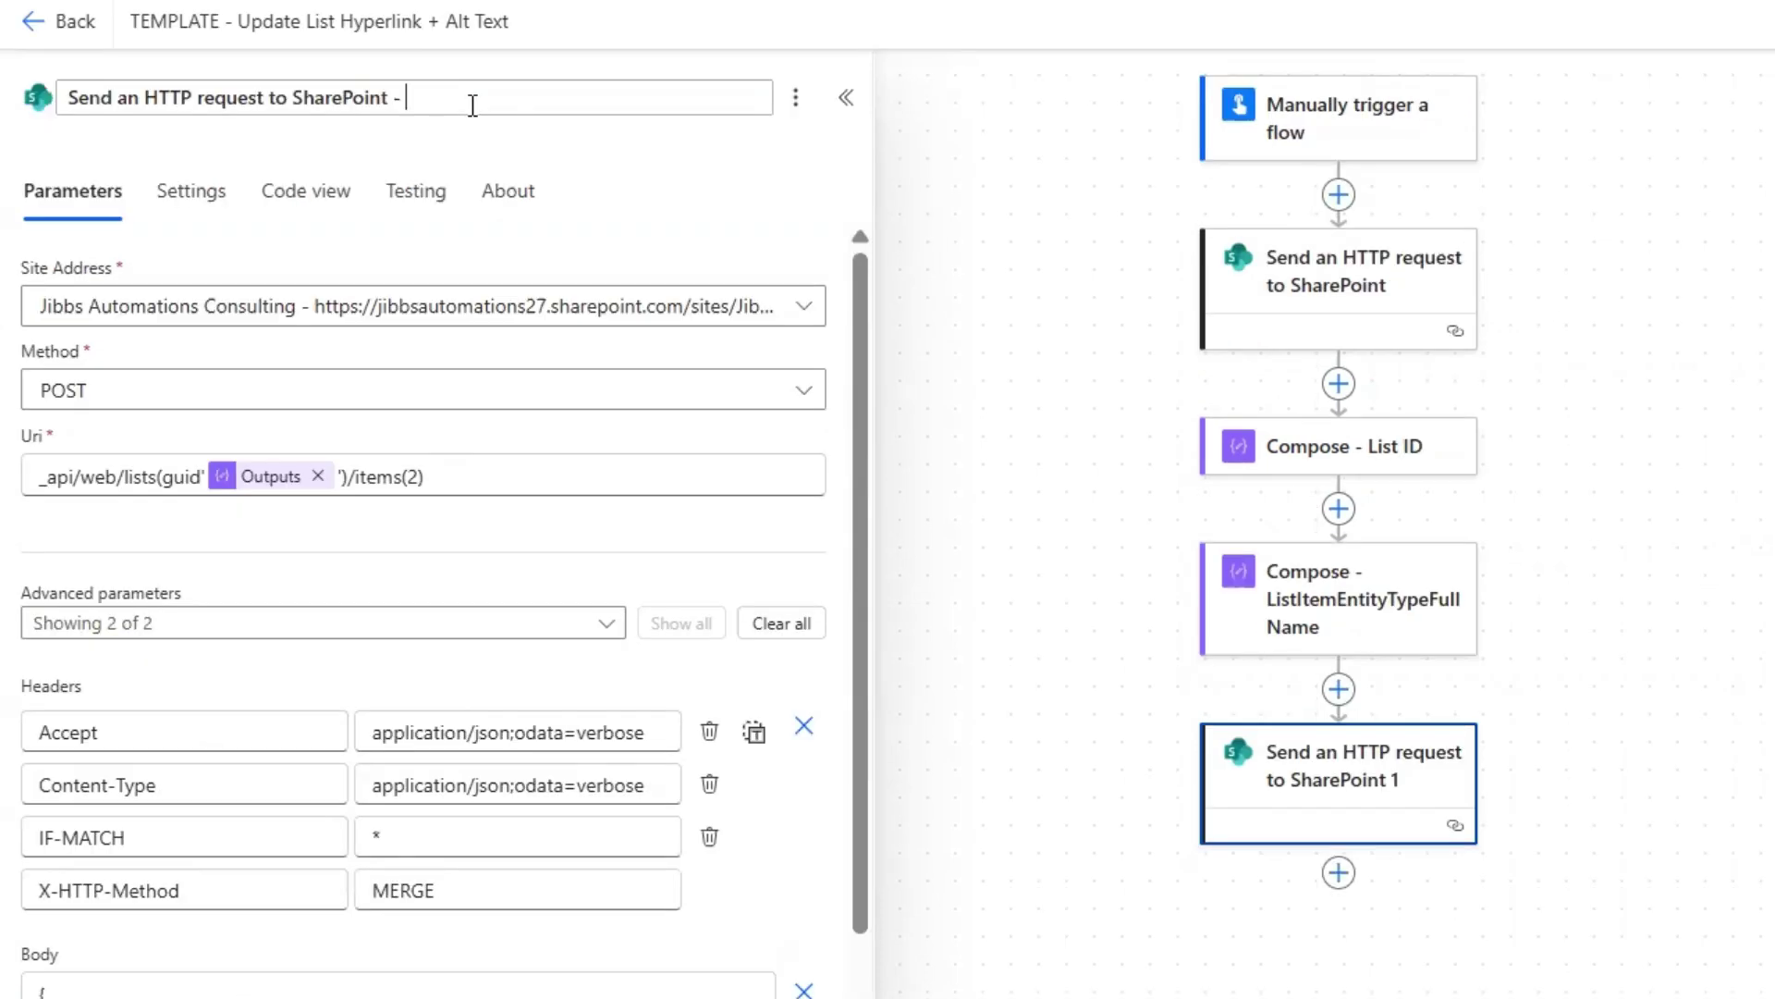
text(Update Hyperlink Field)
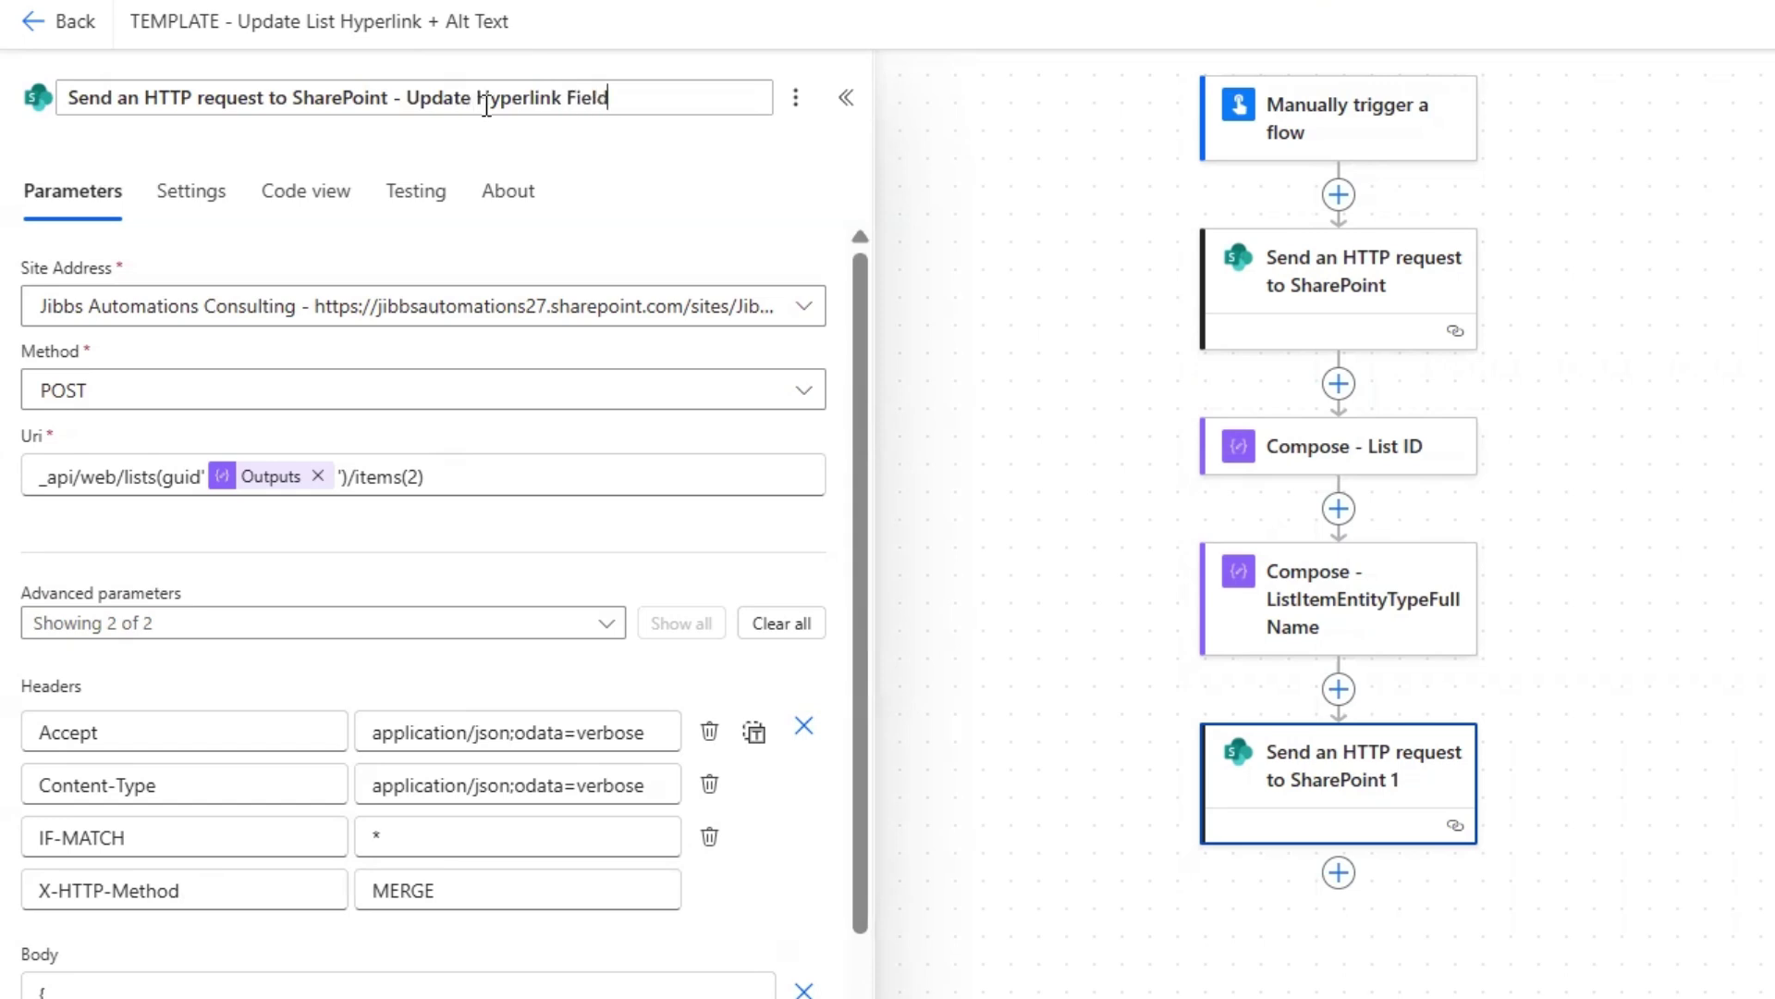
key(Return)
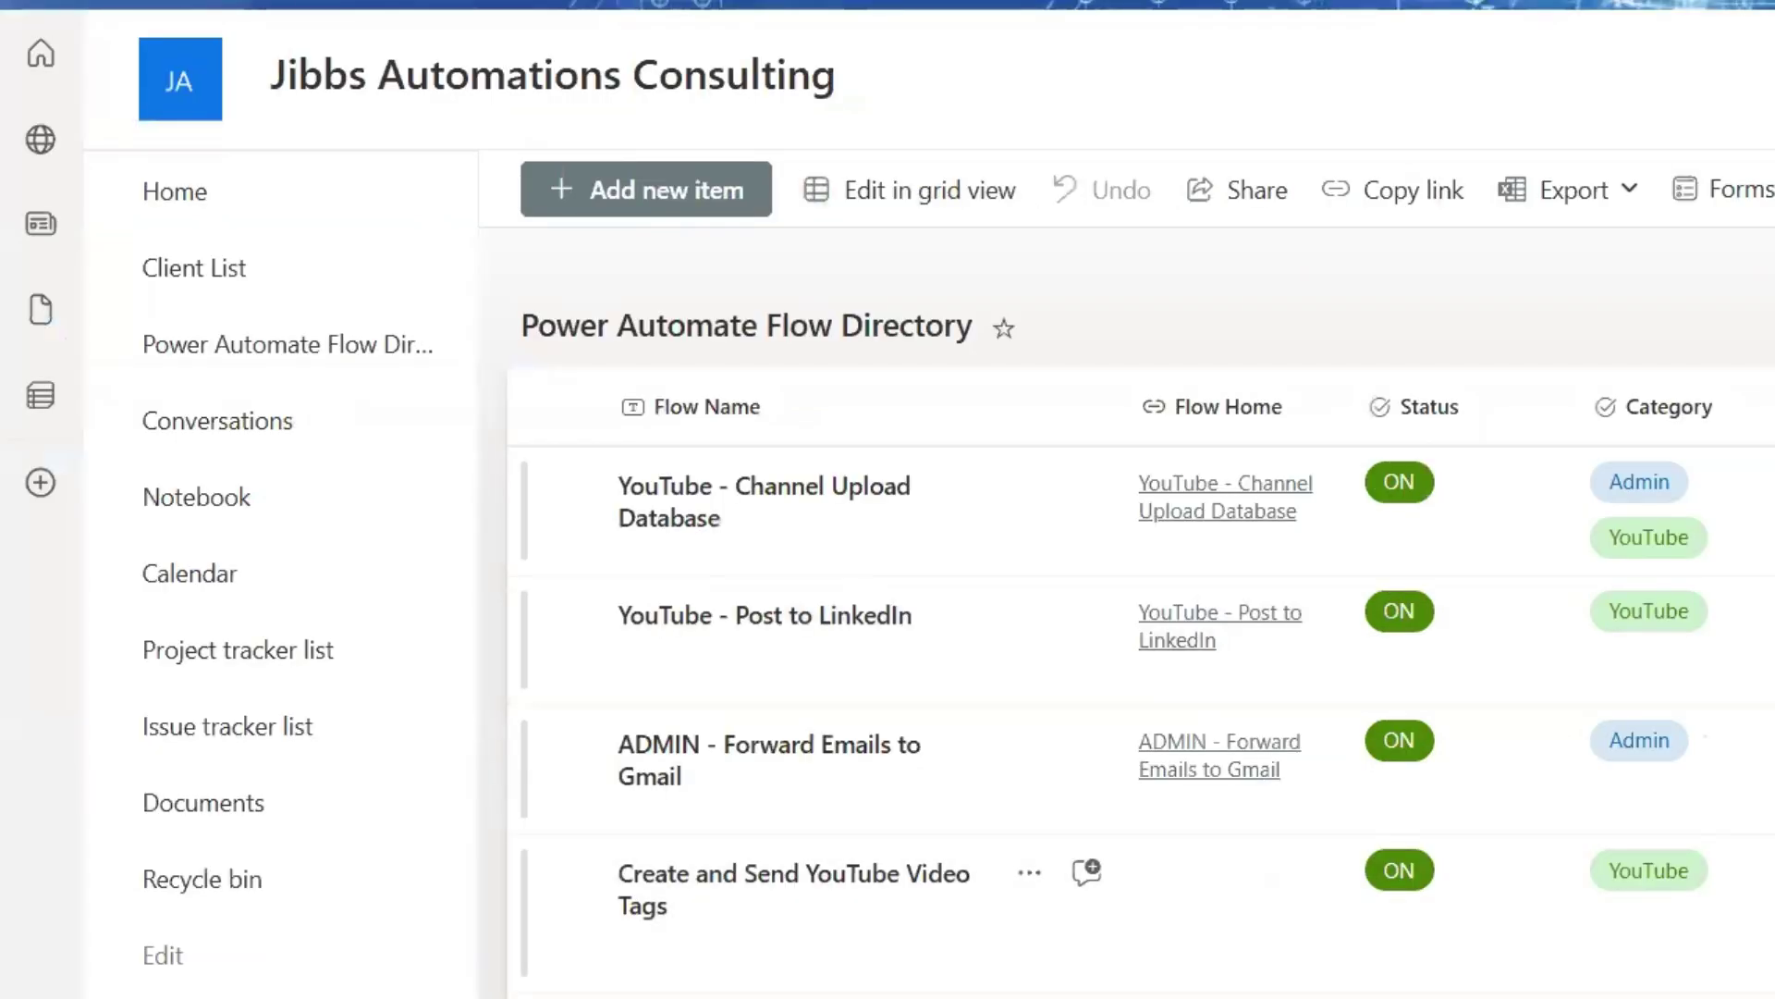
Reload the list and check the Create and Send YouTube Video Tags item's Flow Home URL.
key(F5)
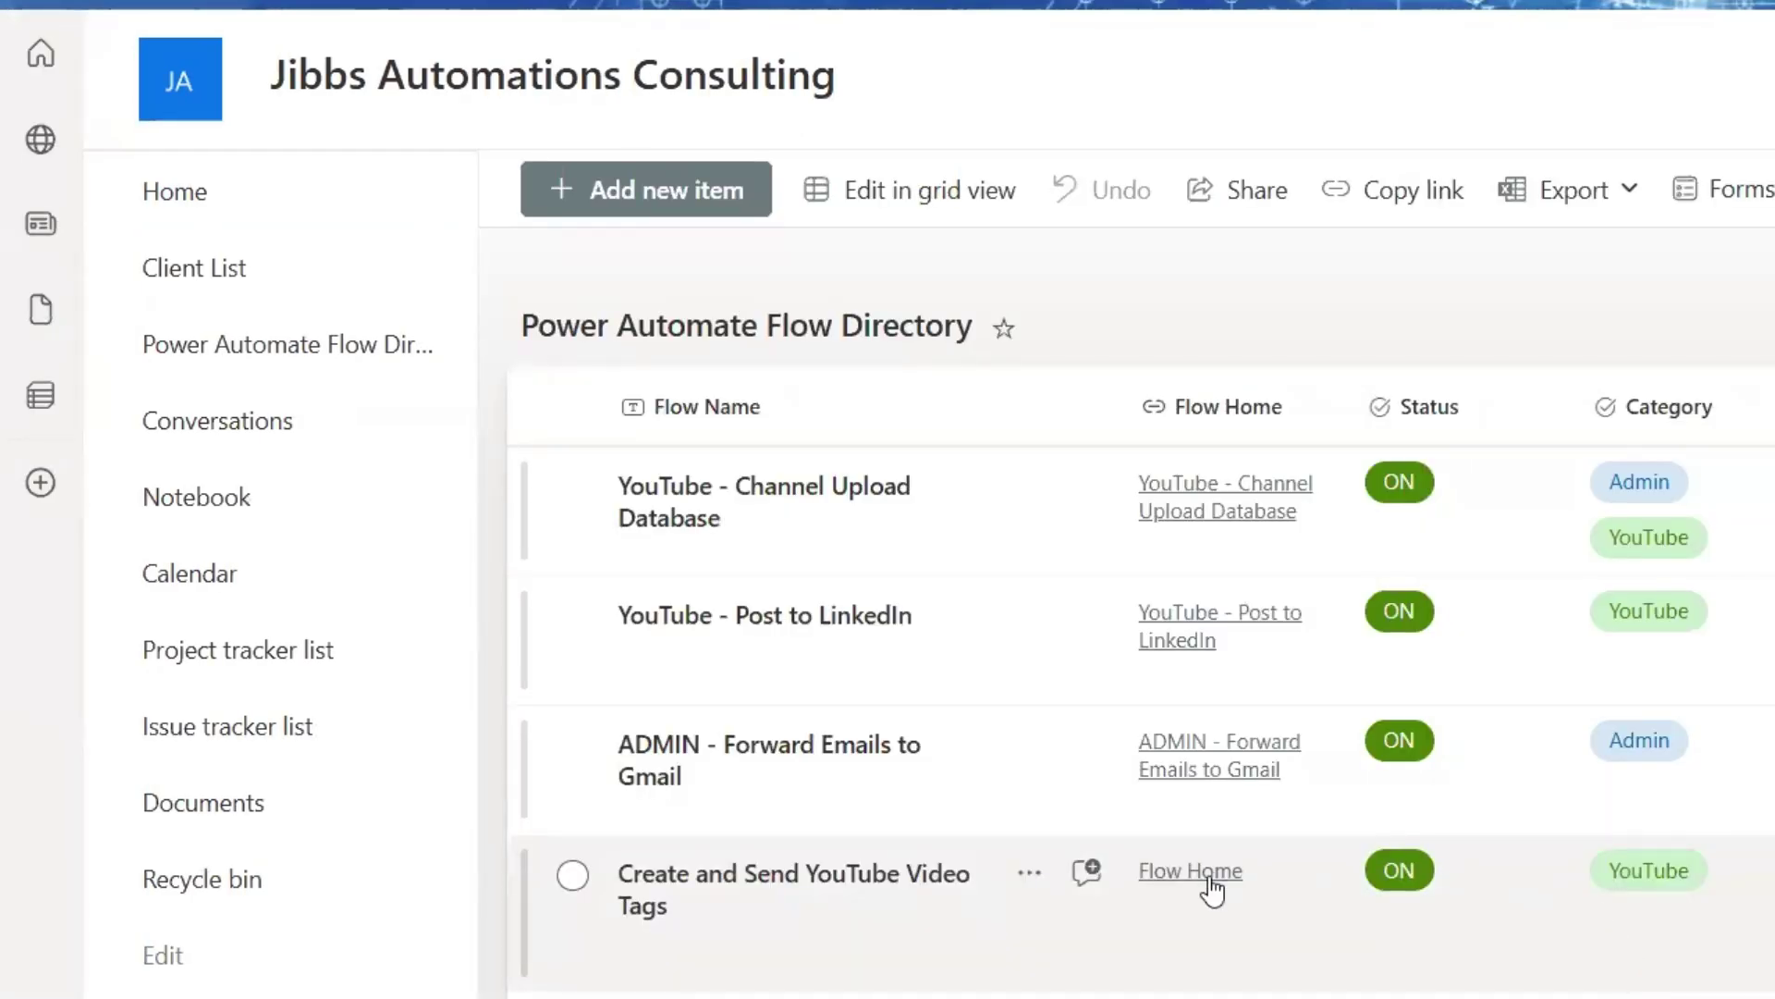
click(829, 885)
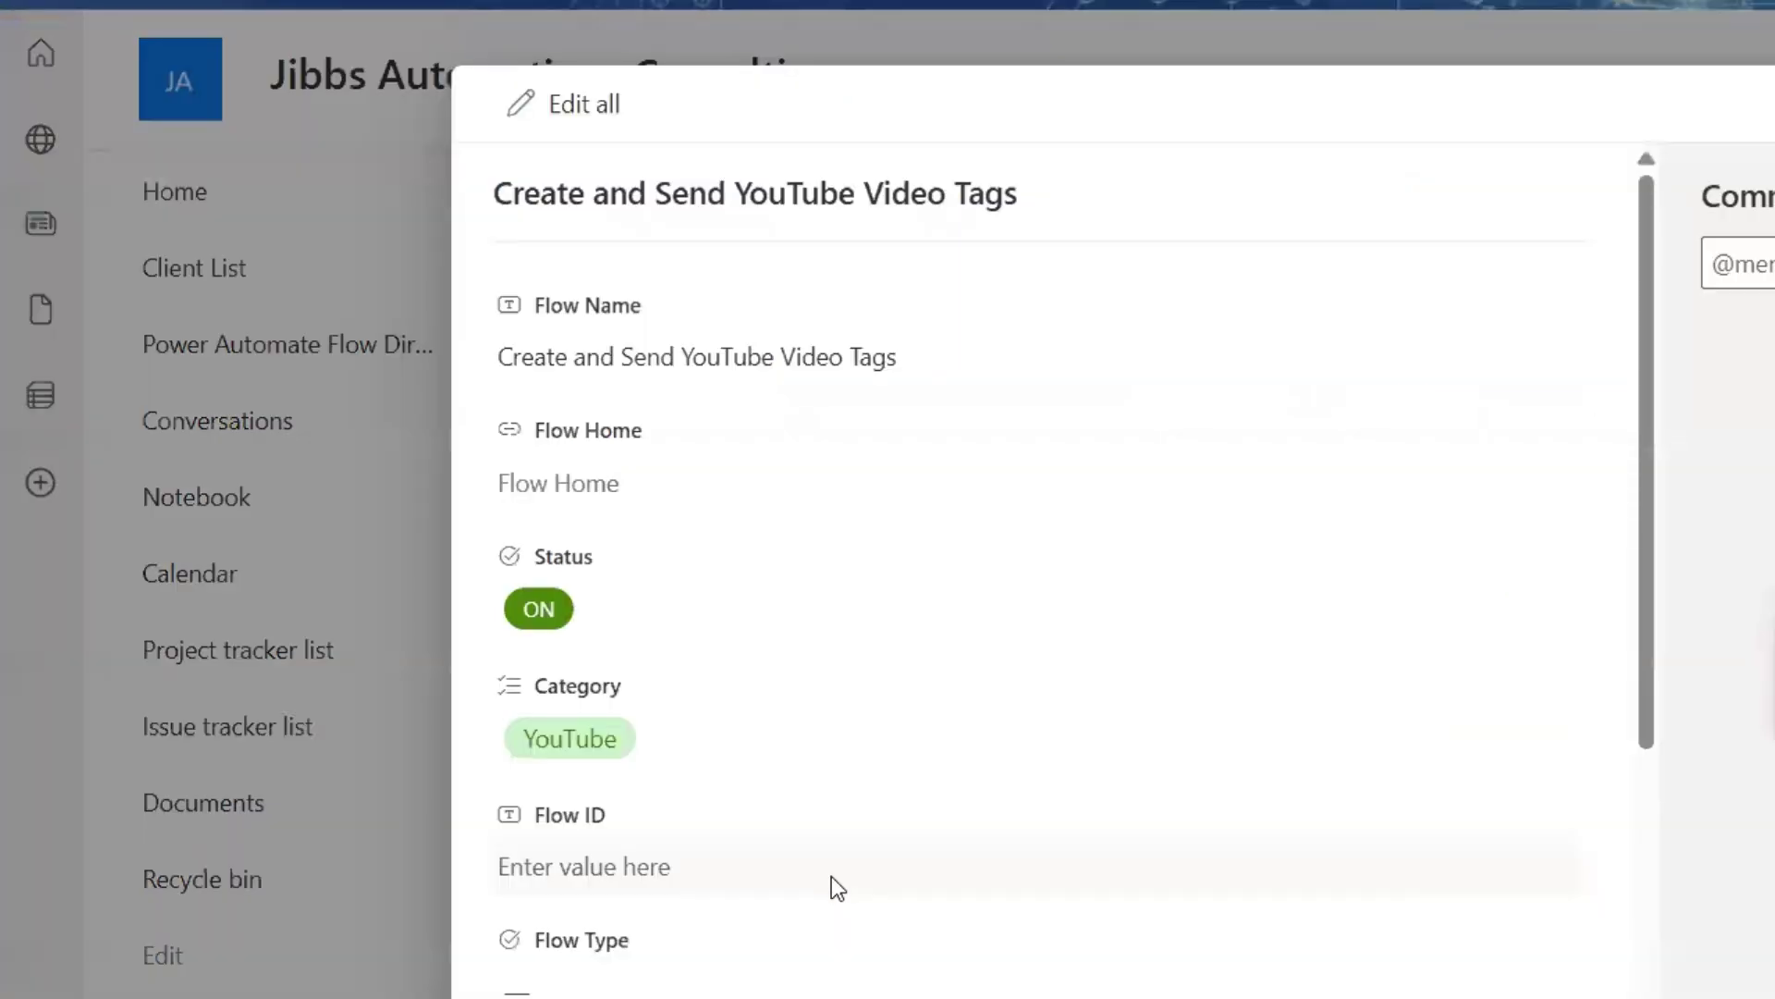
click(757, 475)
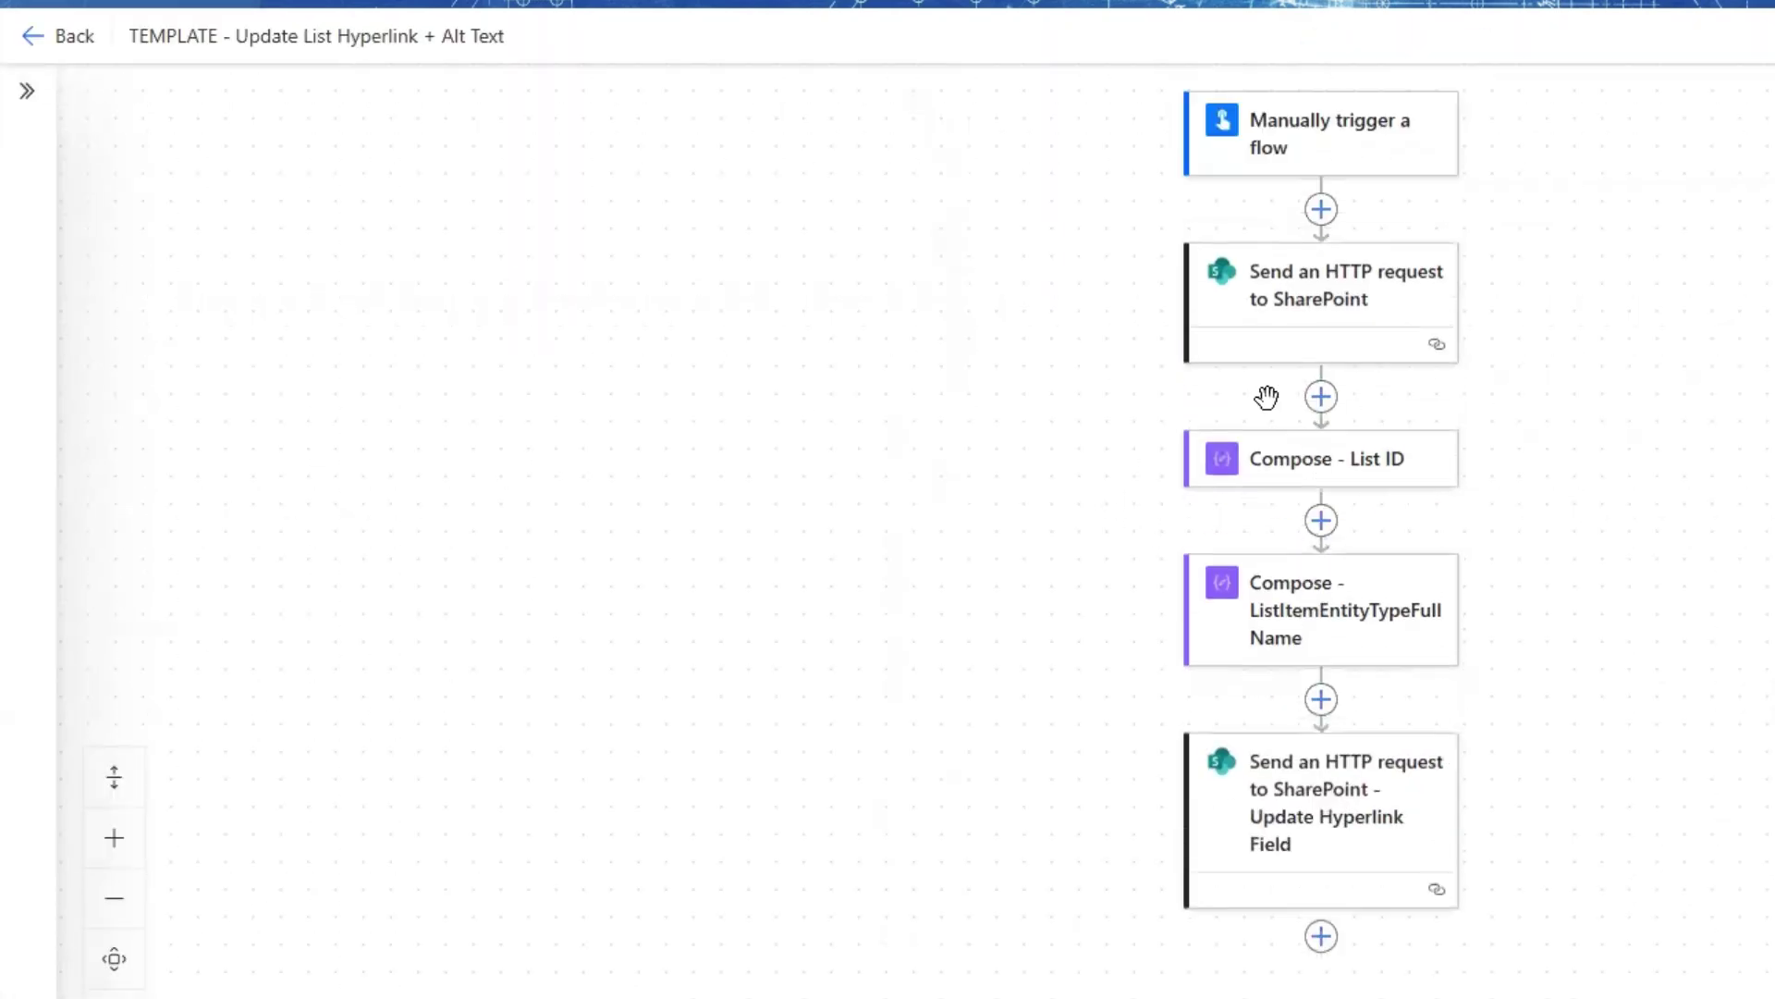
Review the Compose - List ID Inputs expression for d.Id in the expression editor.
click(1336, 471)
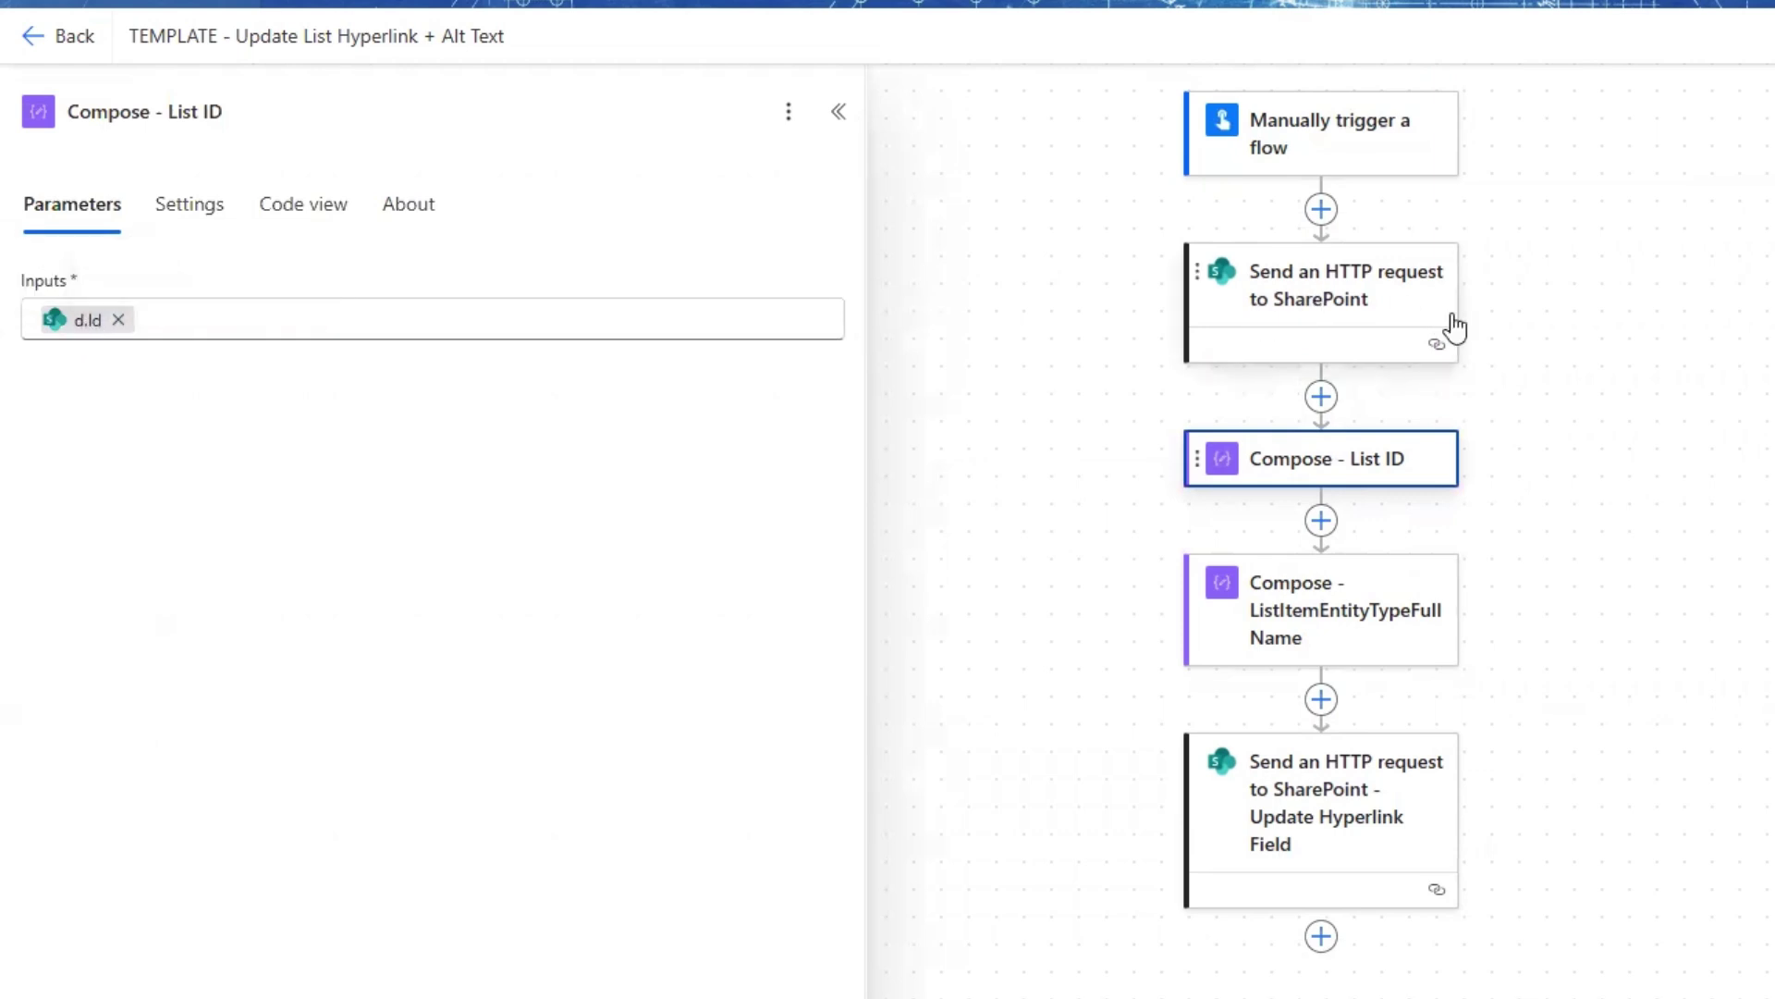
click(79, 330)
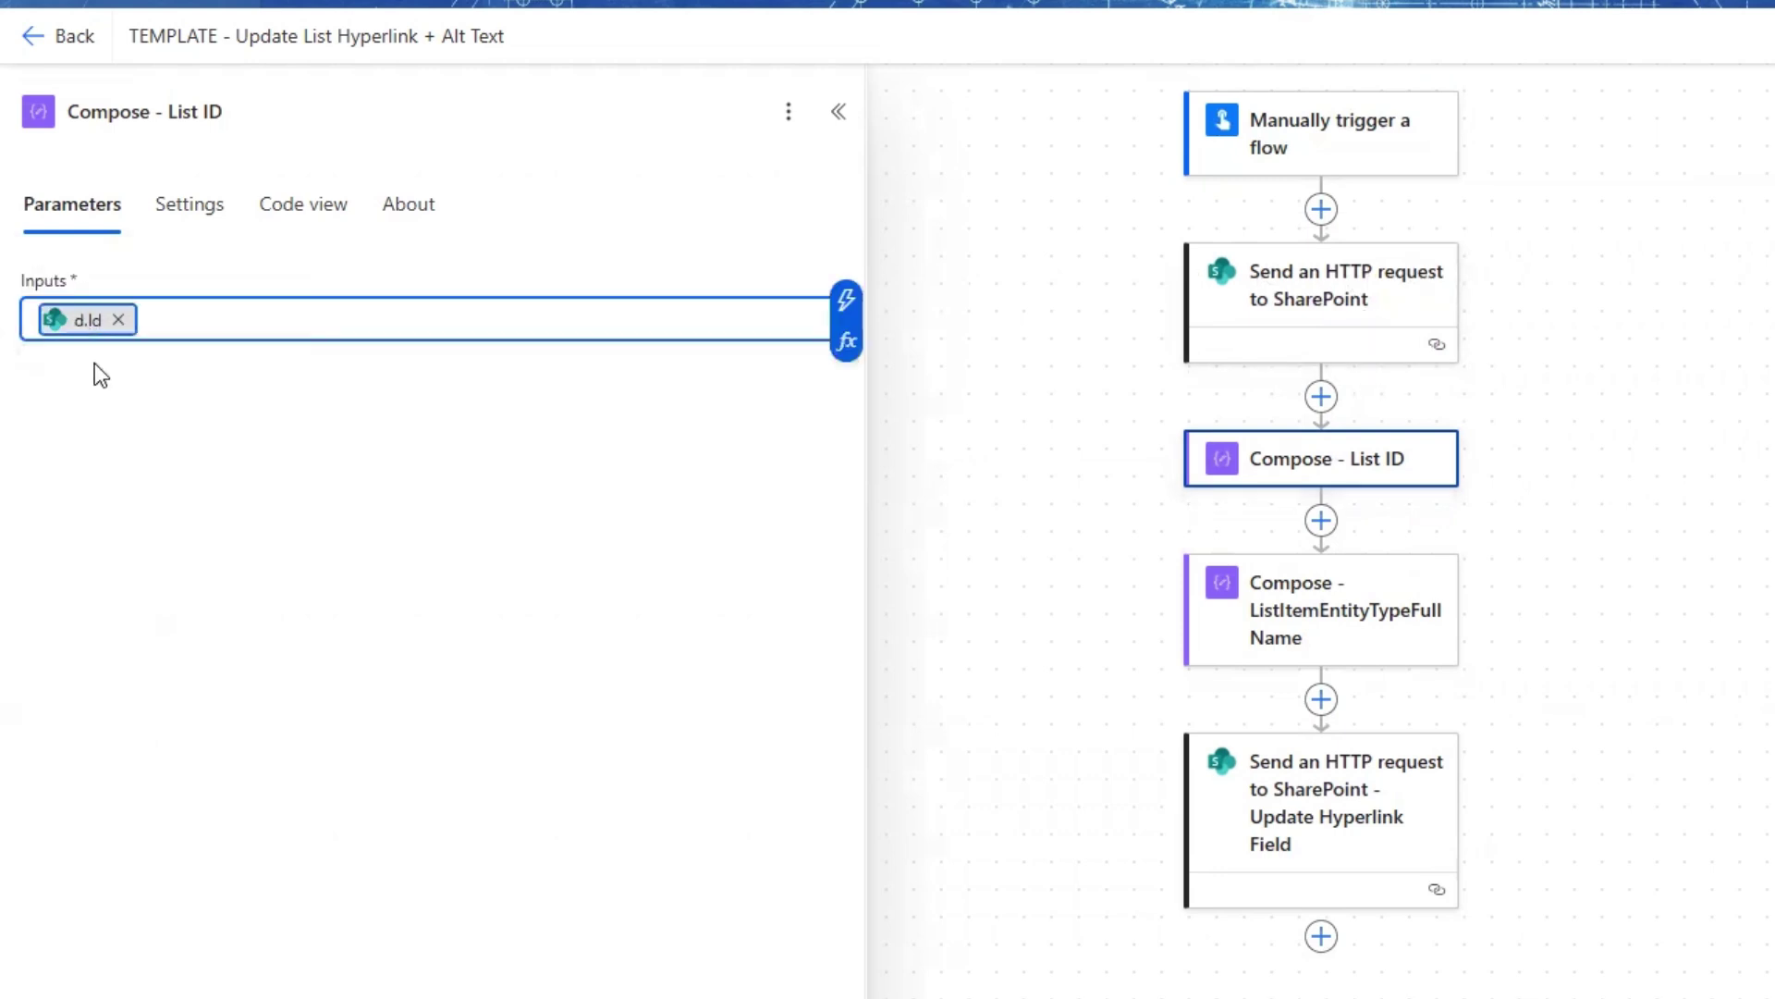
click(845, 344)
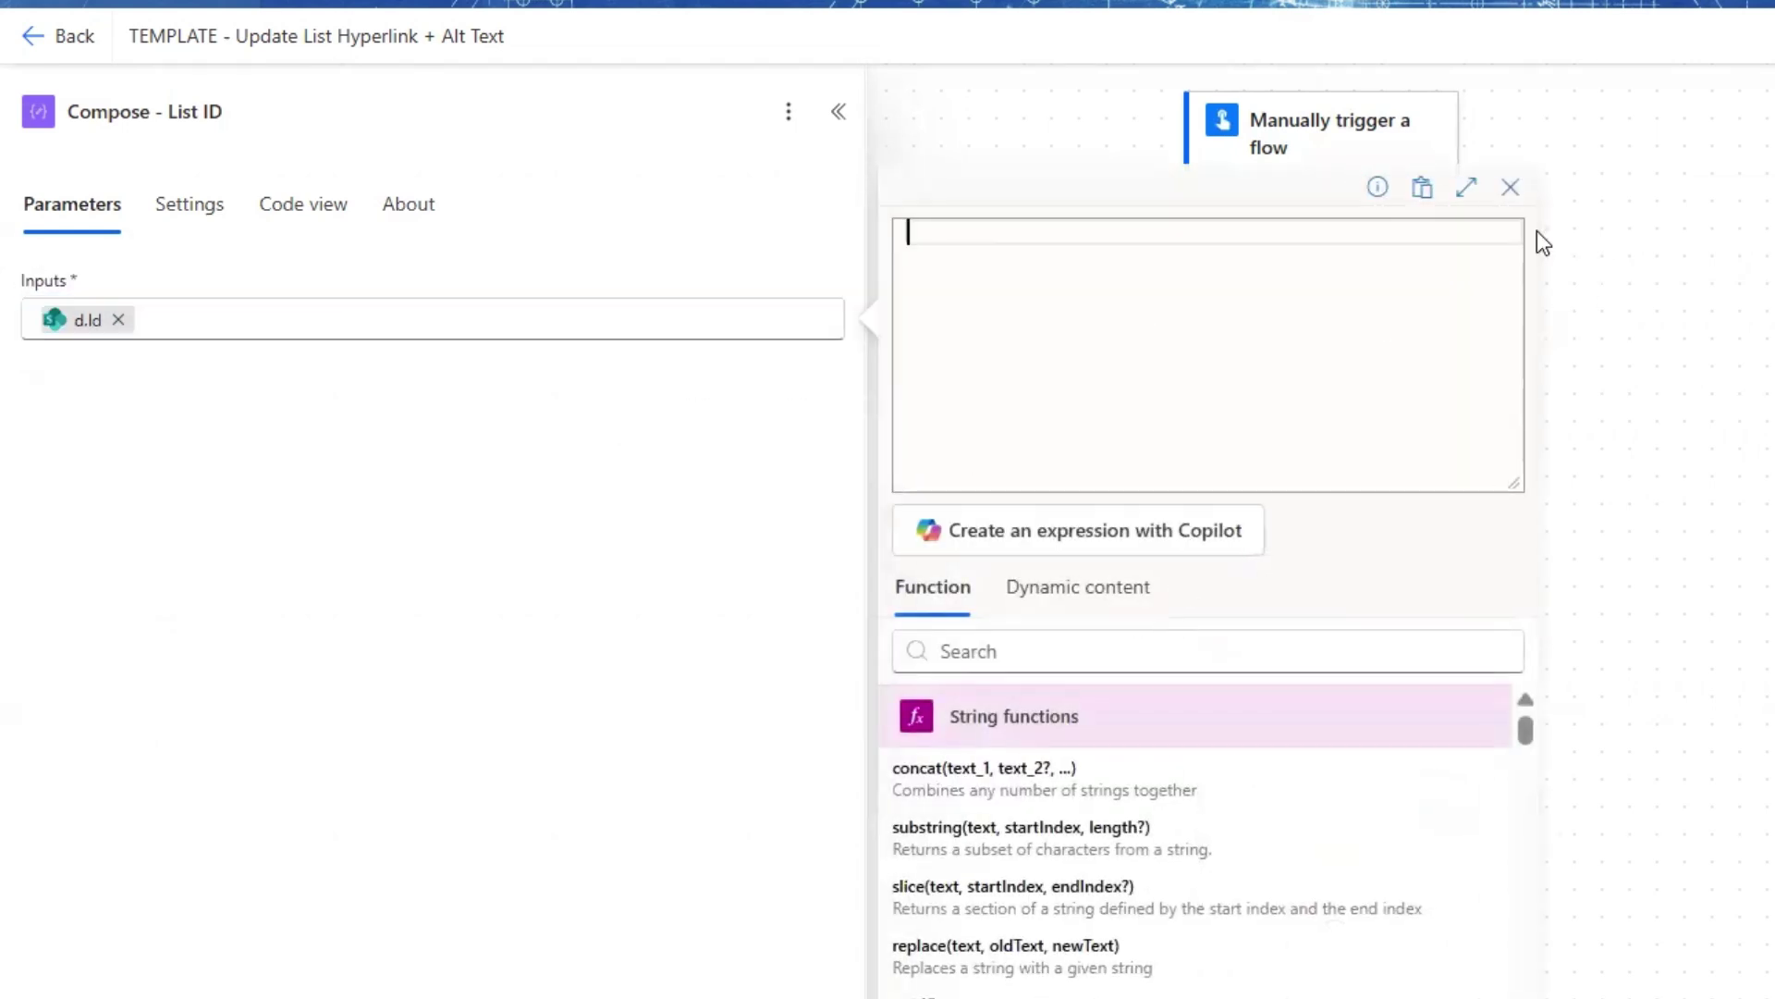
click(1510, 188)
click(80, 330)
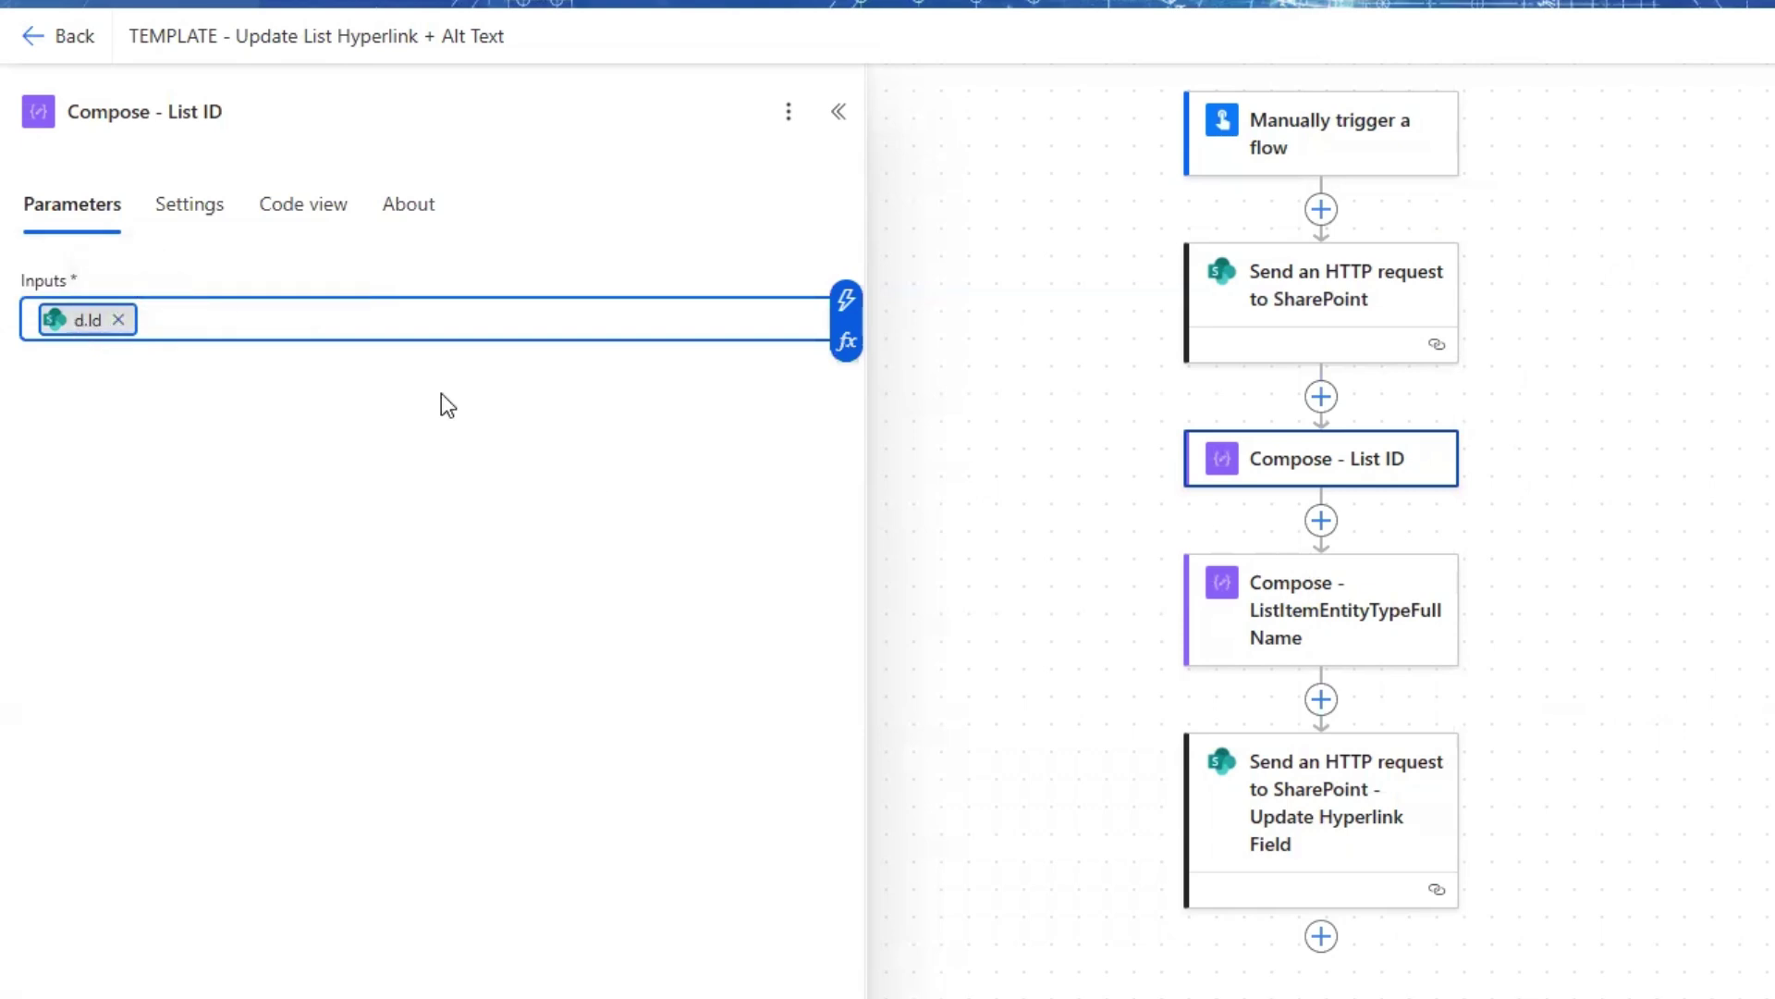
Add a note 'Expression used:' plus the Id expression to Compose - List ID.
click(789, 112)
click(874, 161)
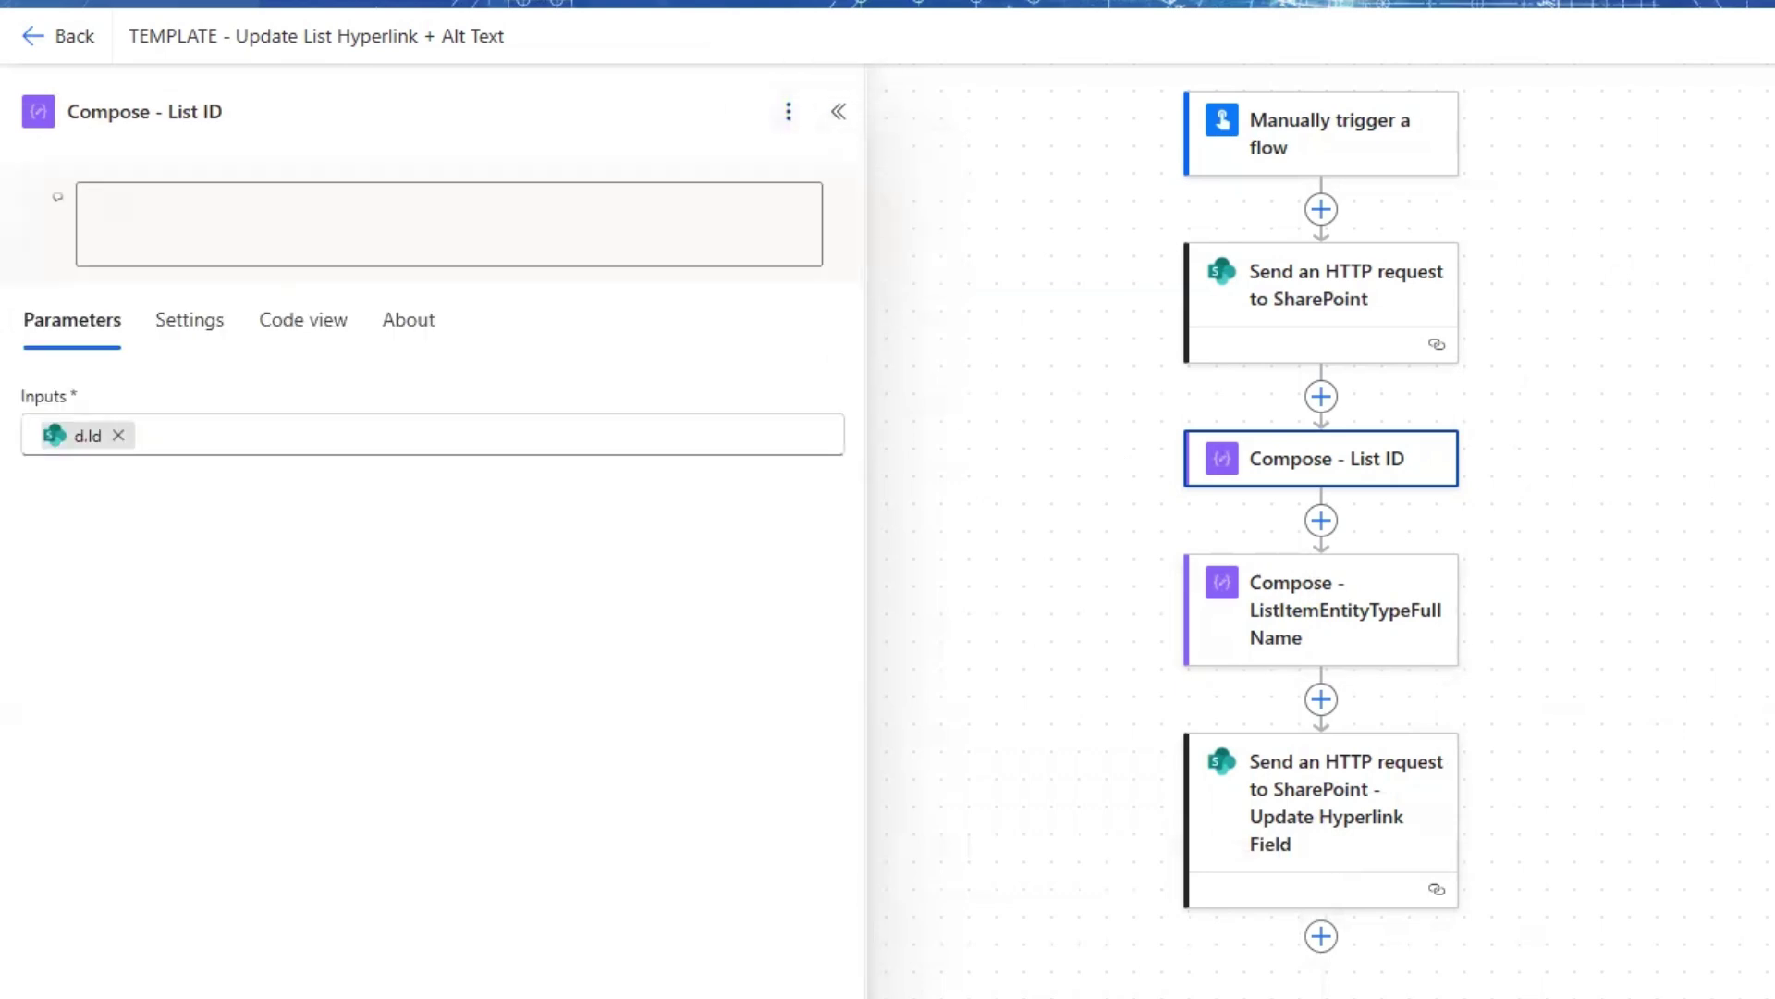
mouse_move(821, 996)
click(821, 934)
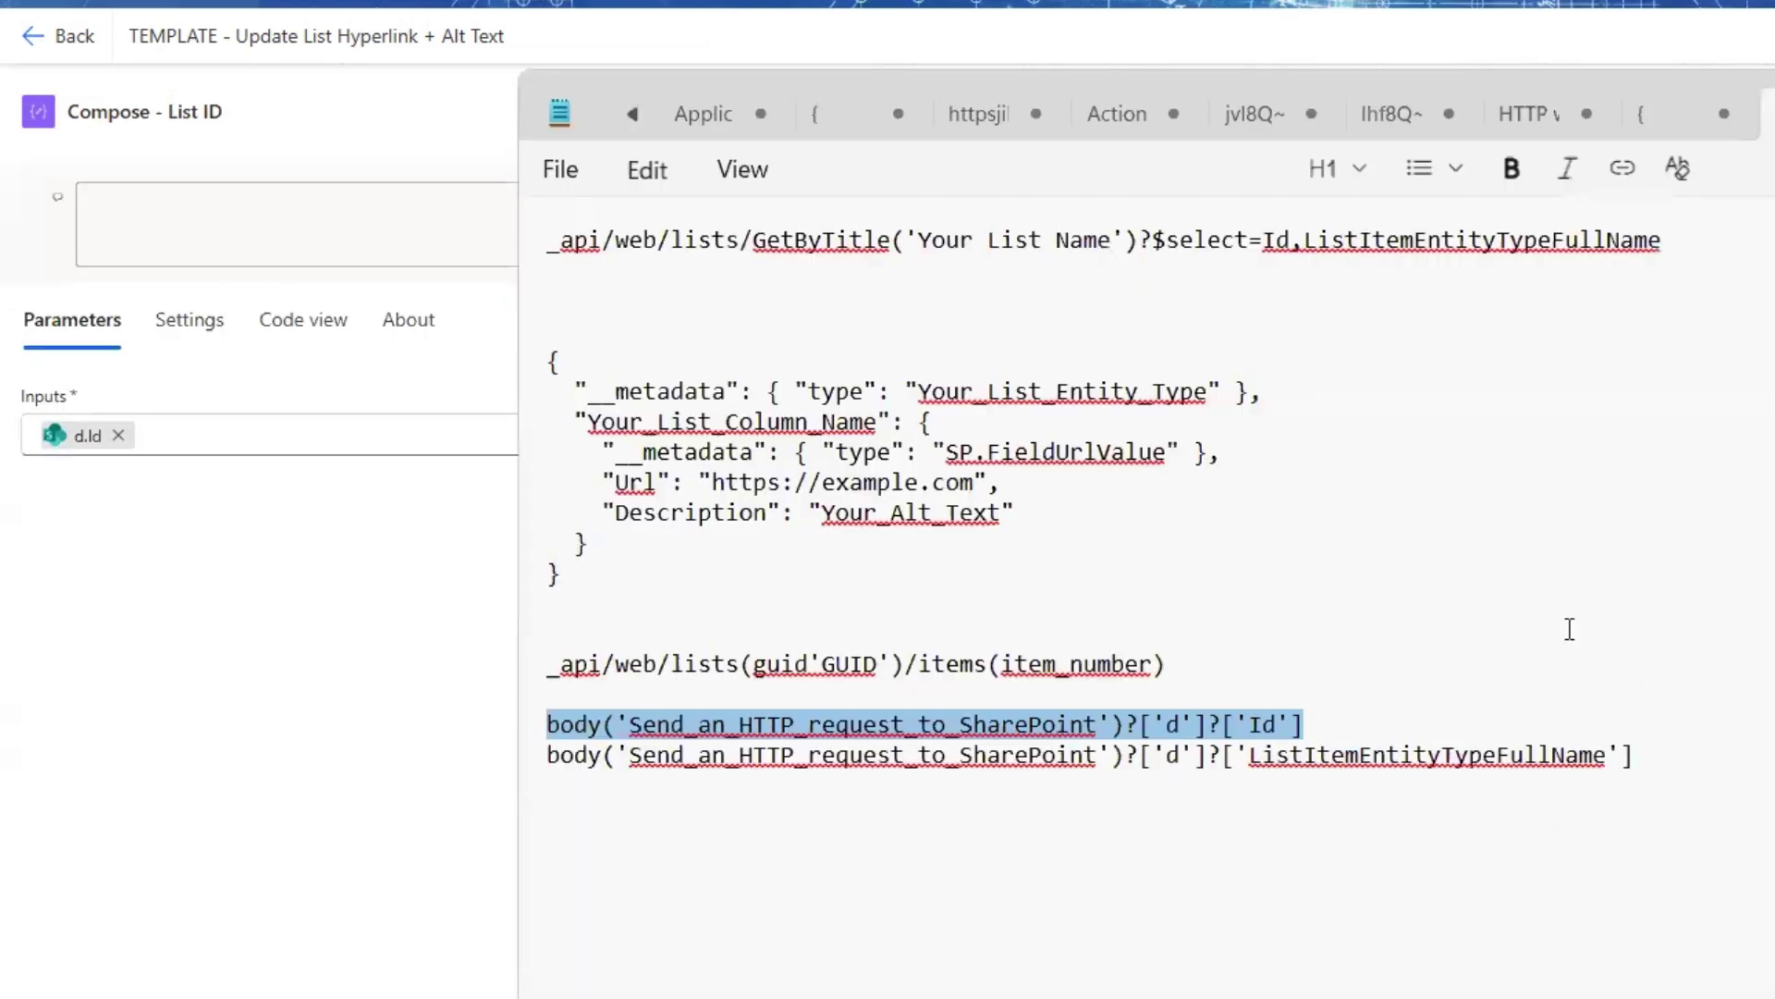
key(alt+Tab)
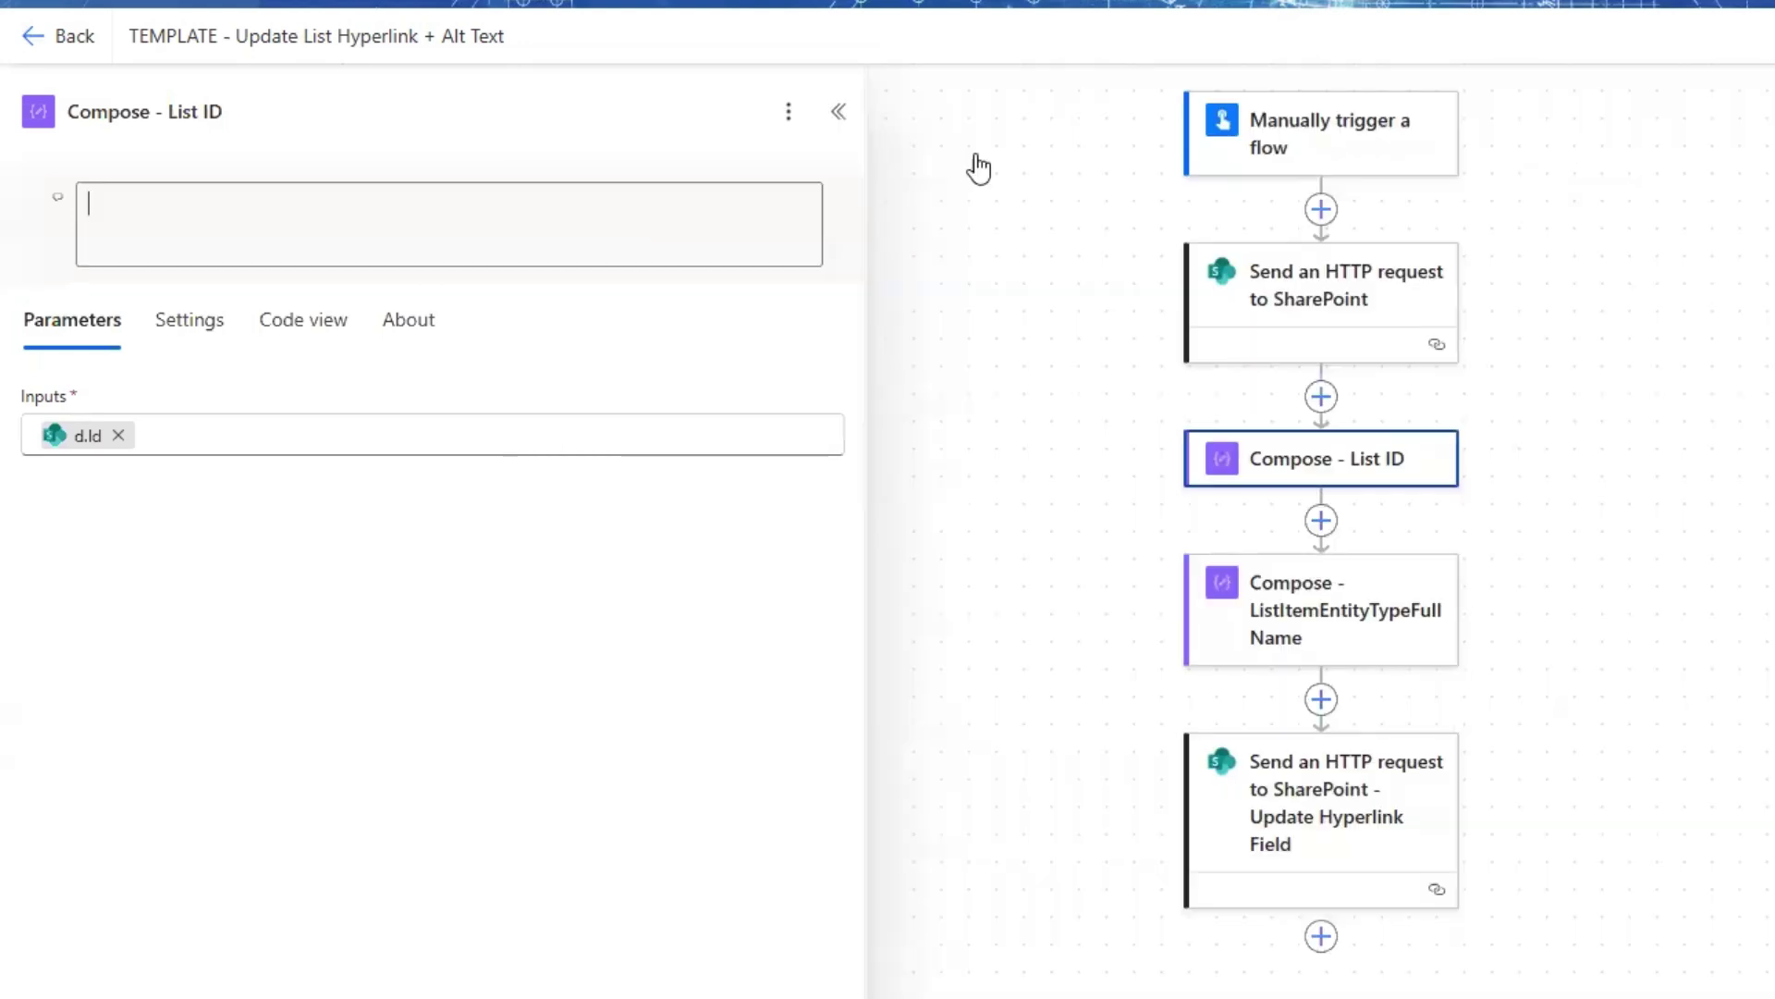
text(Expre)
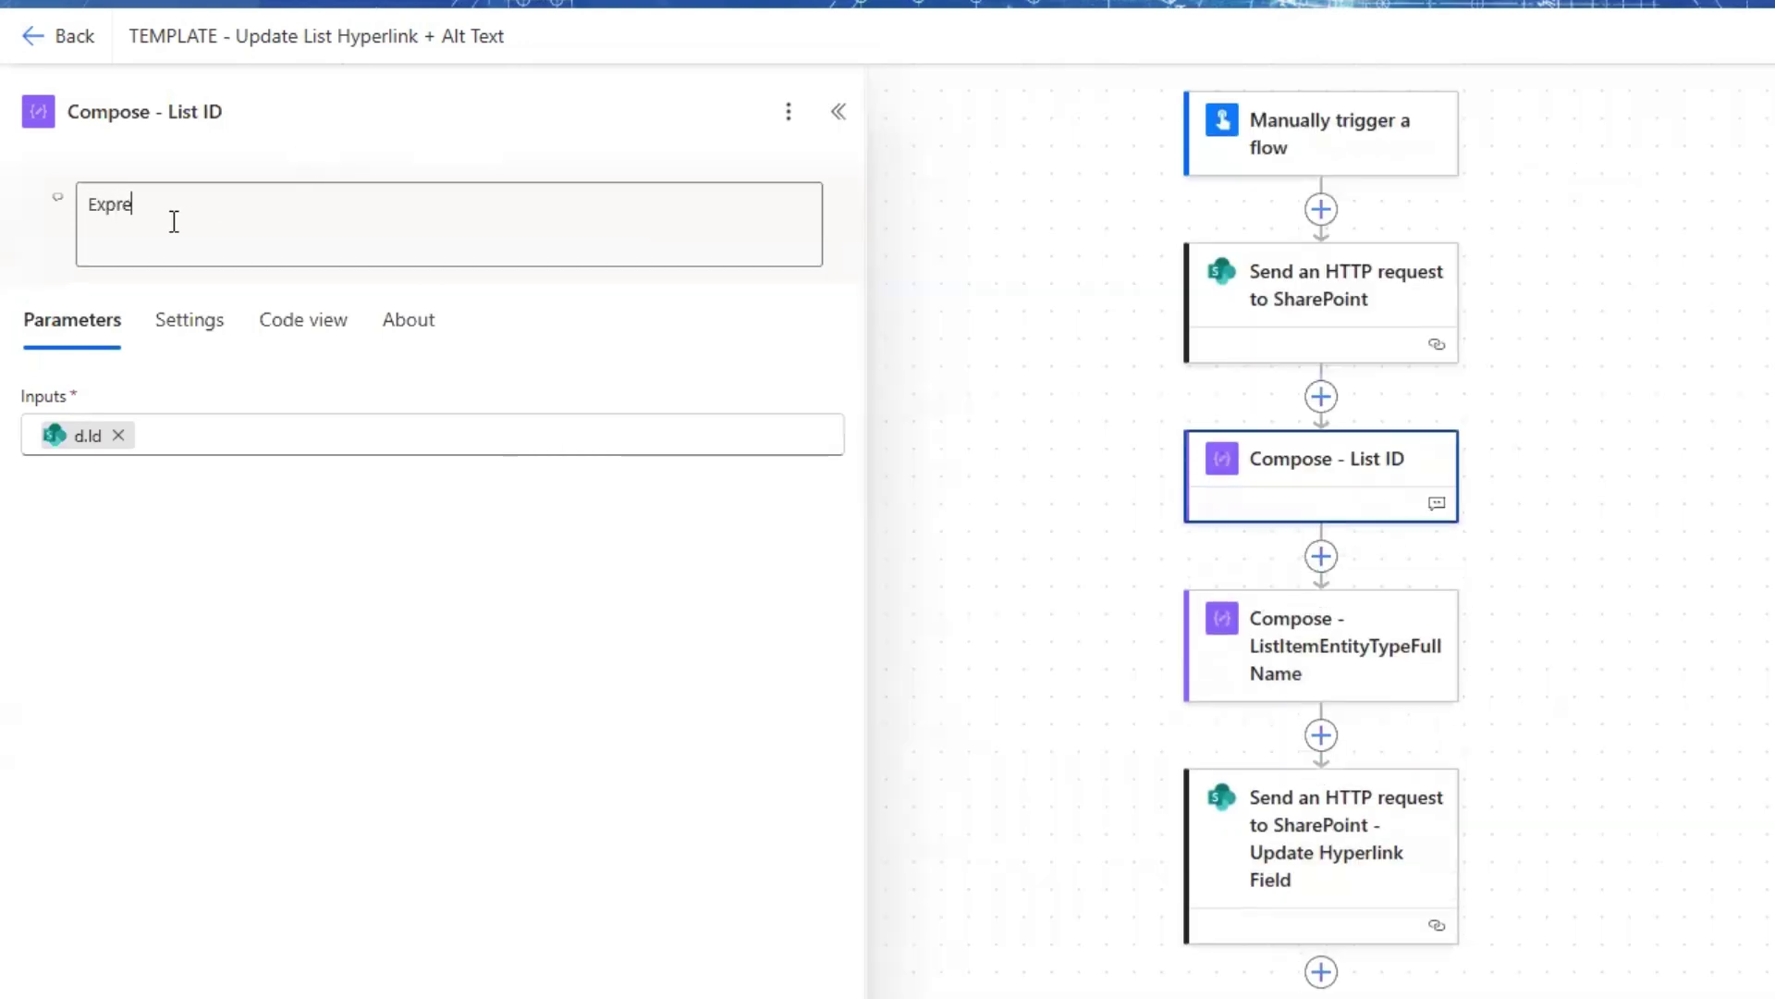
text(ssion used:)
text(body('Send_an_HTTP_request_to_SharePoint')?['d']?['Id'])
Note the ListItemEntityTypeFullName expression on its Compose action, then save the flow.
click(1380, 677)
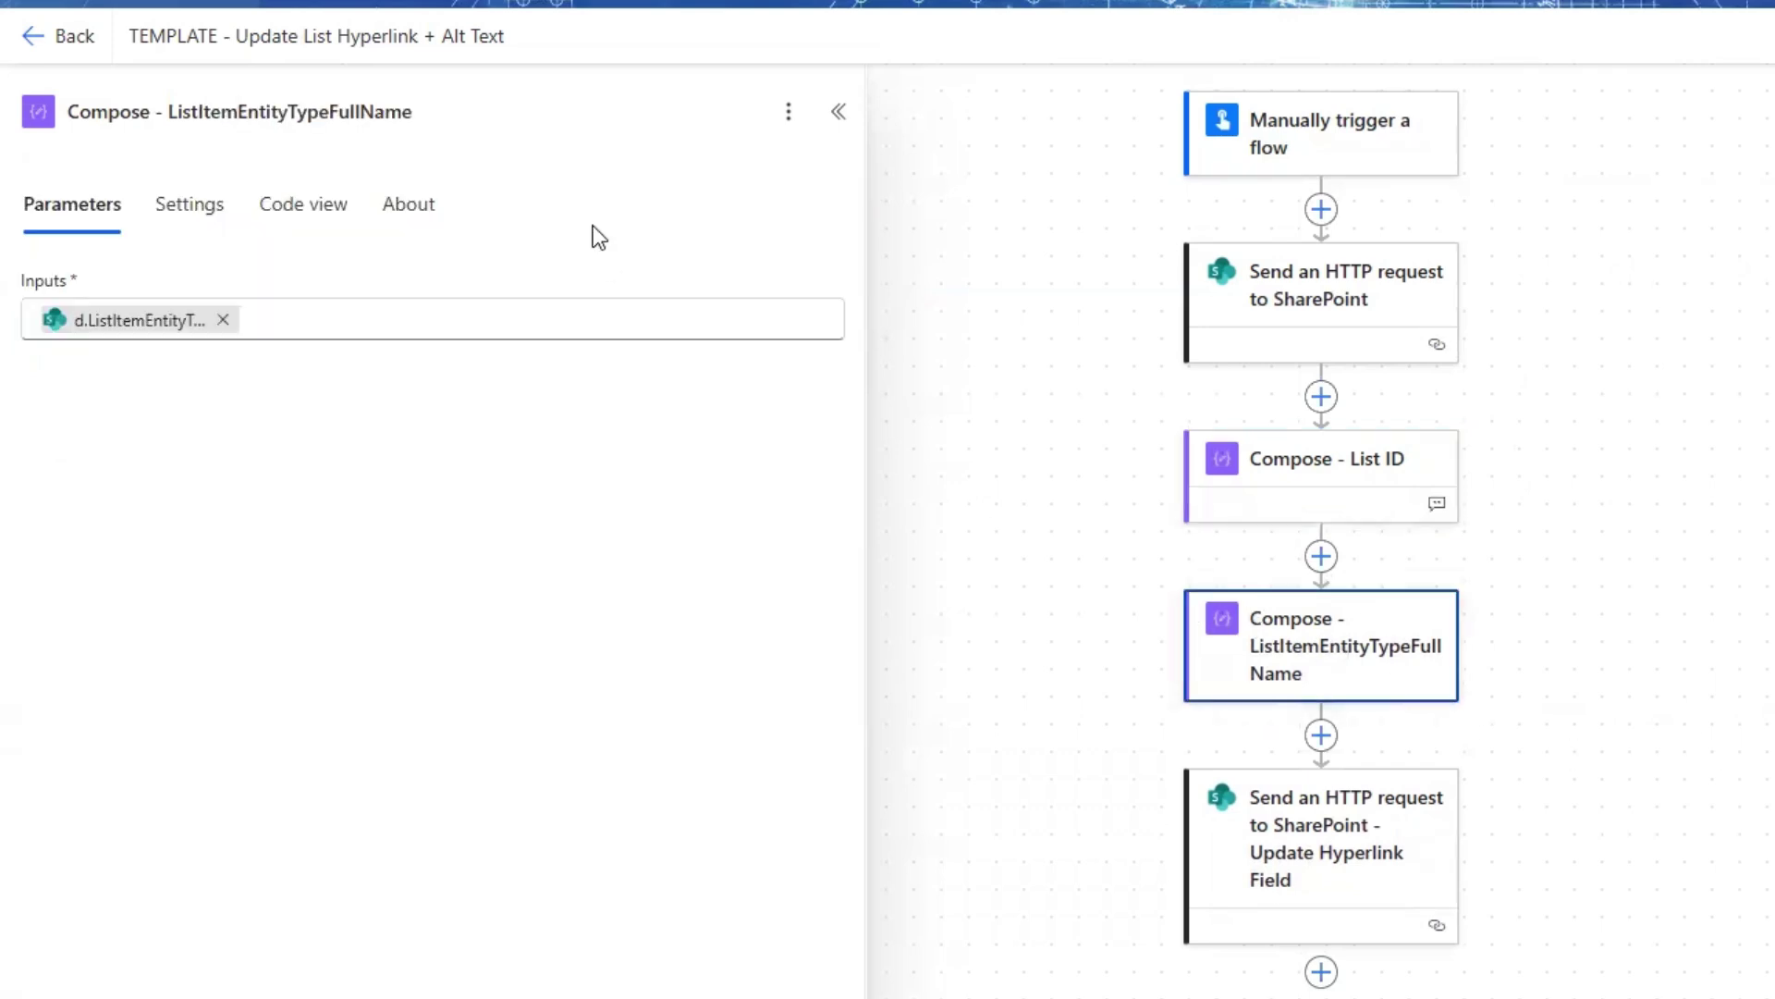
click(789, 111)
click(844, 165)
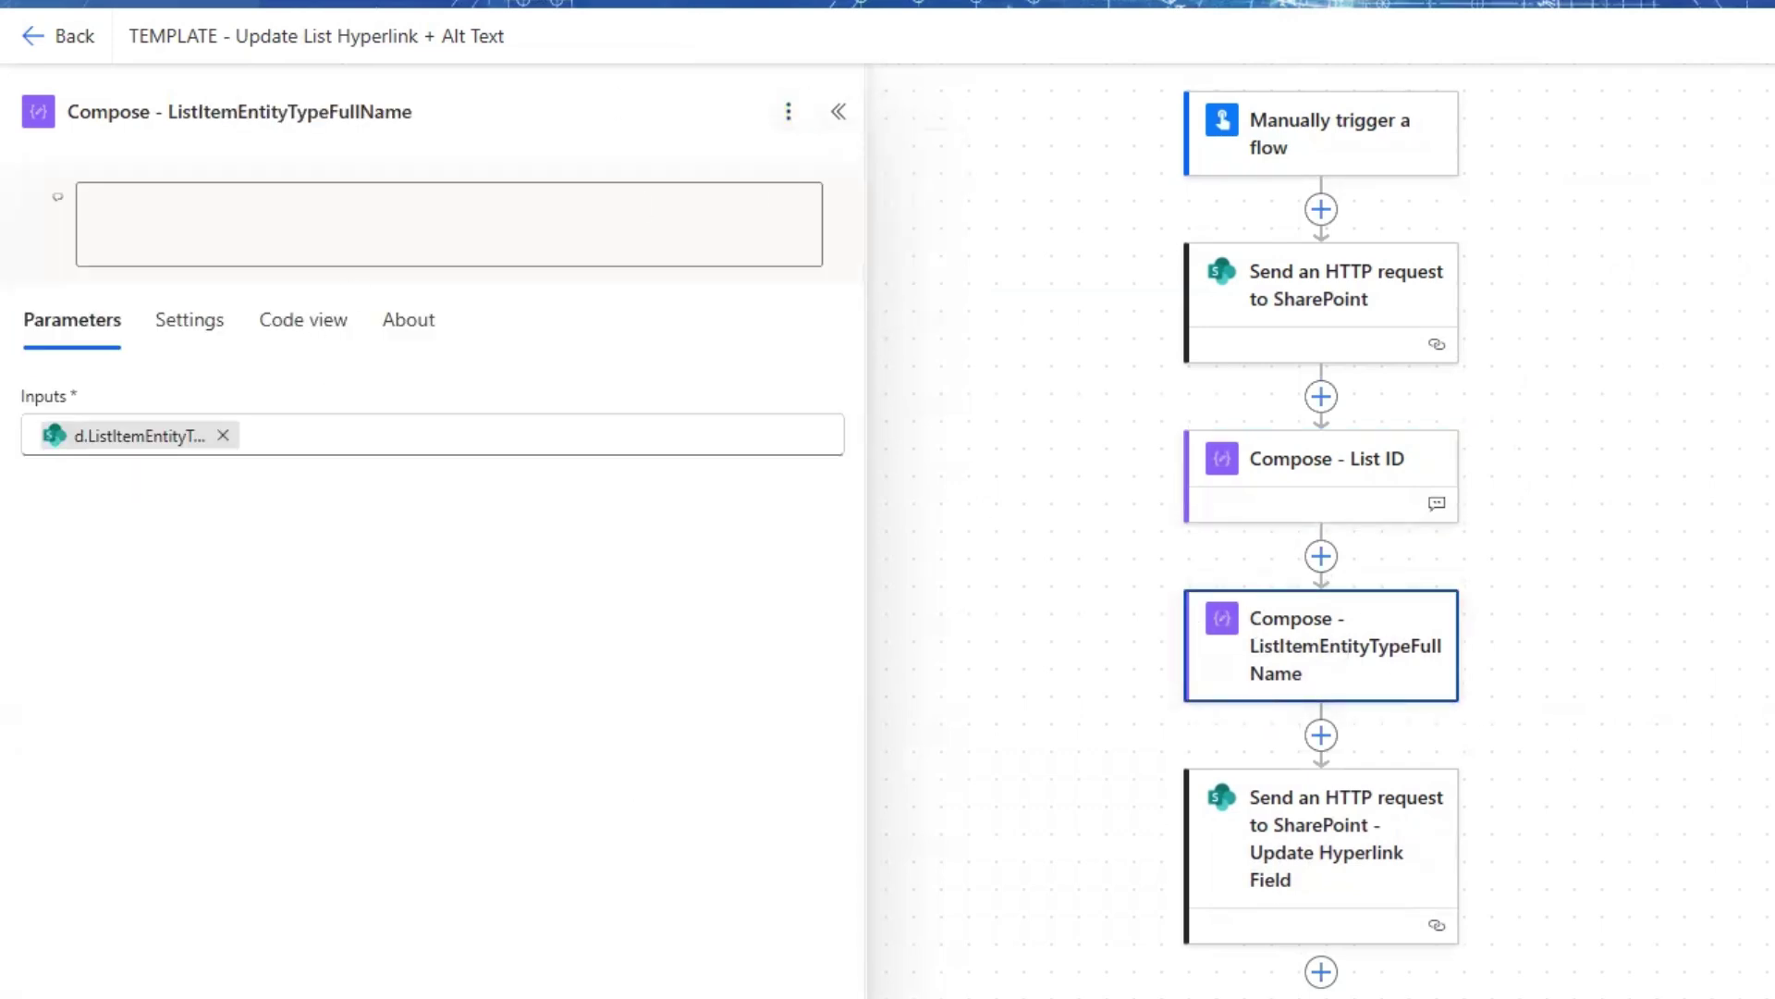
key(alt+Tab)
drag(1726, 764, 510, 751)
key(ctrl+c)
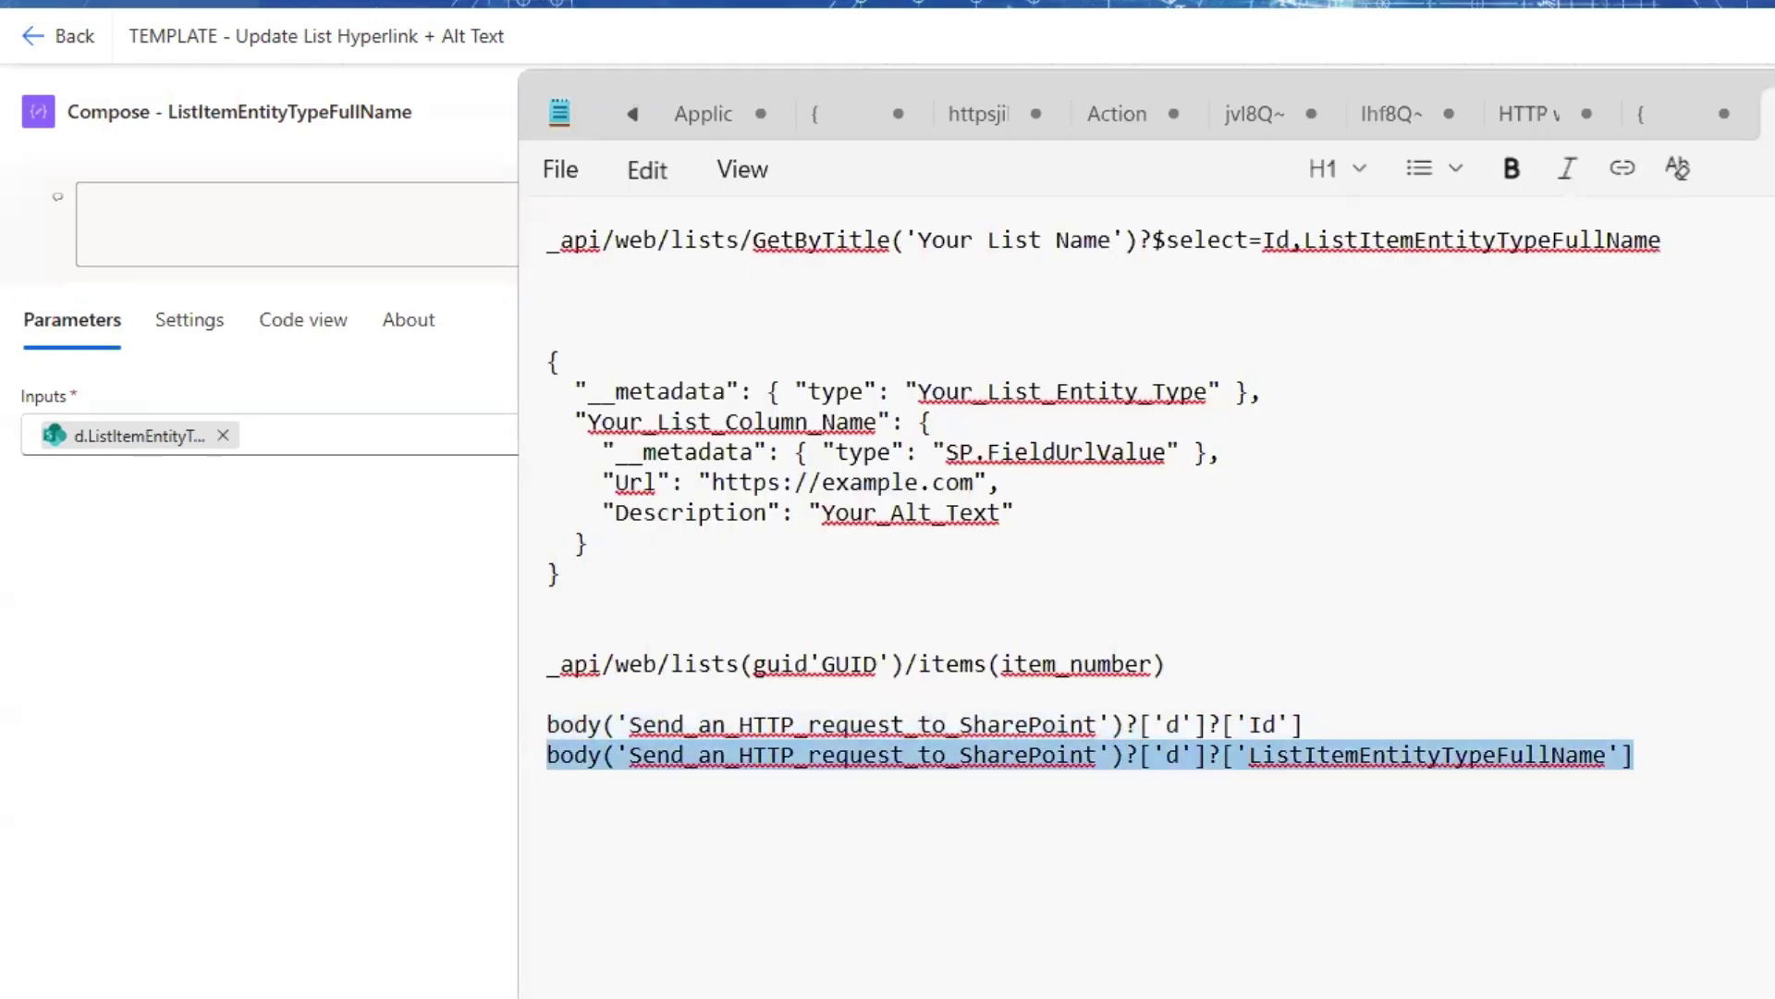
key(alt+Tab)
text(Expressi)
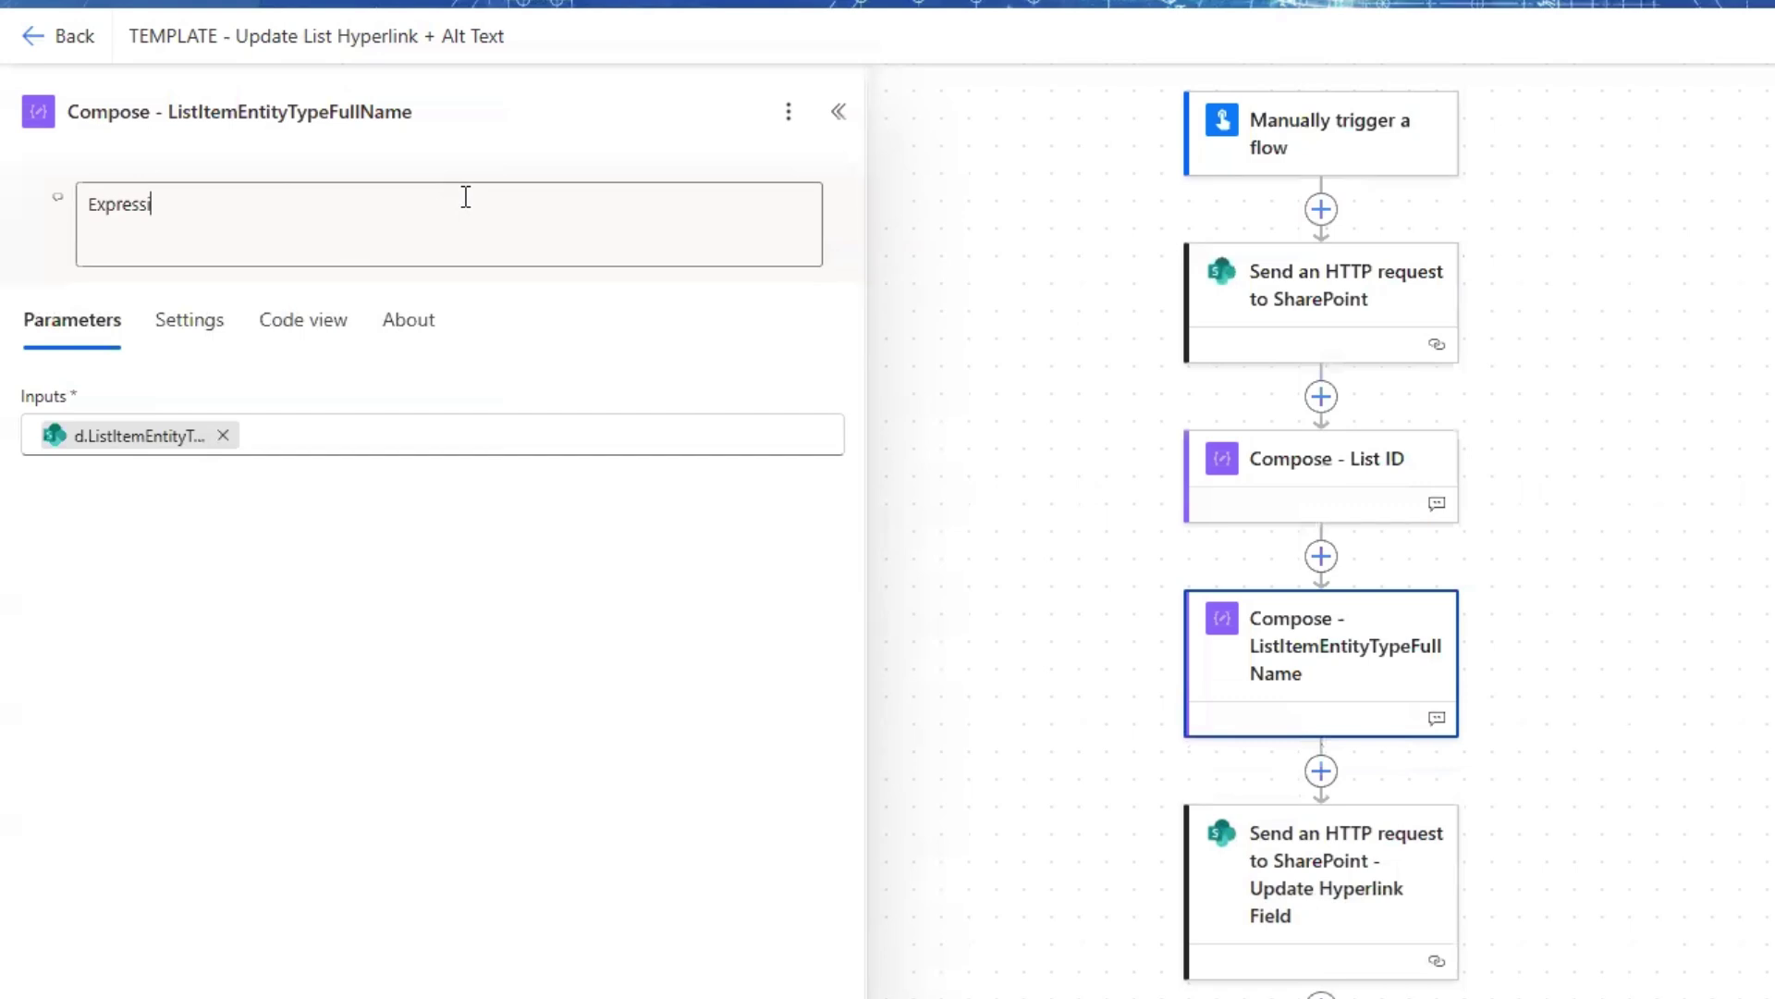
text(on used:)
key(ctrl+v)
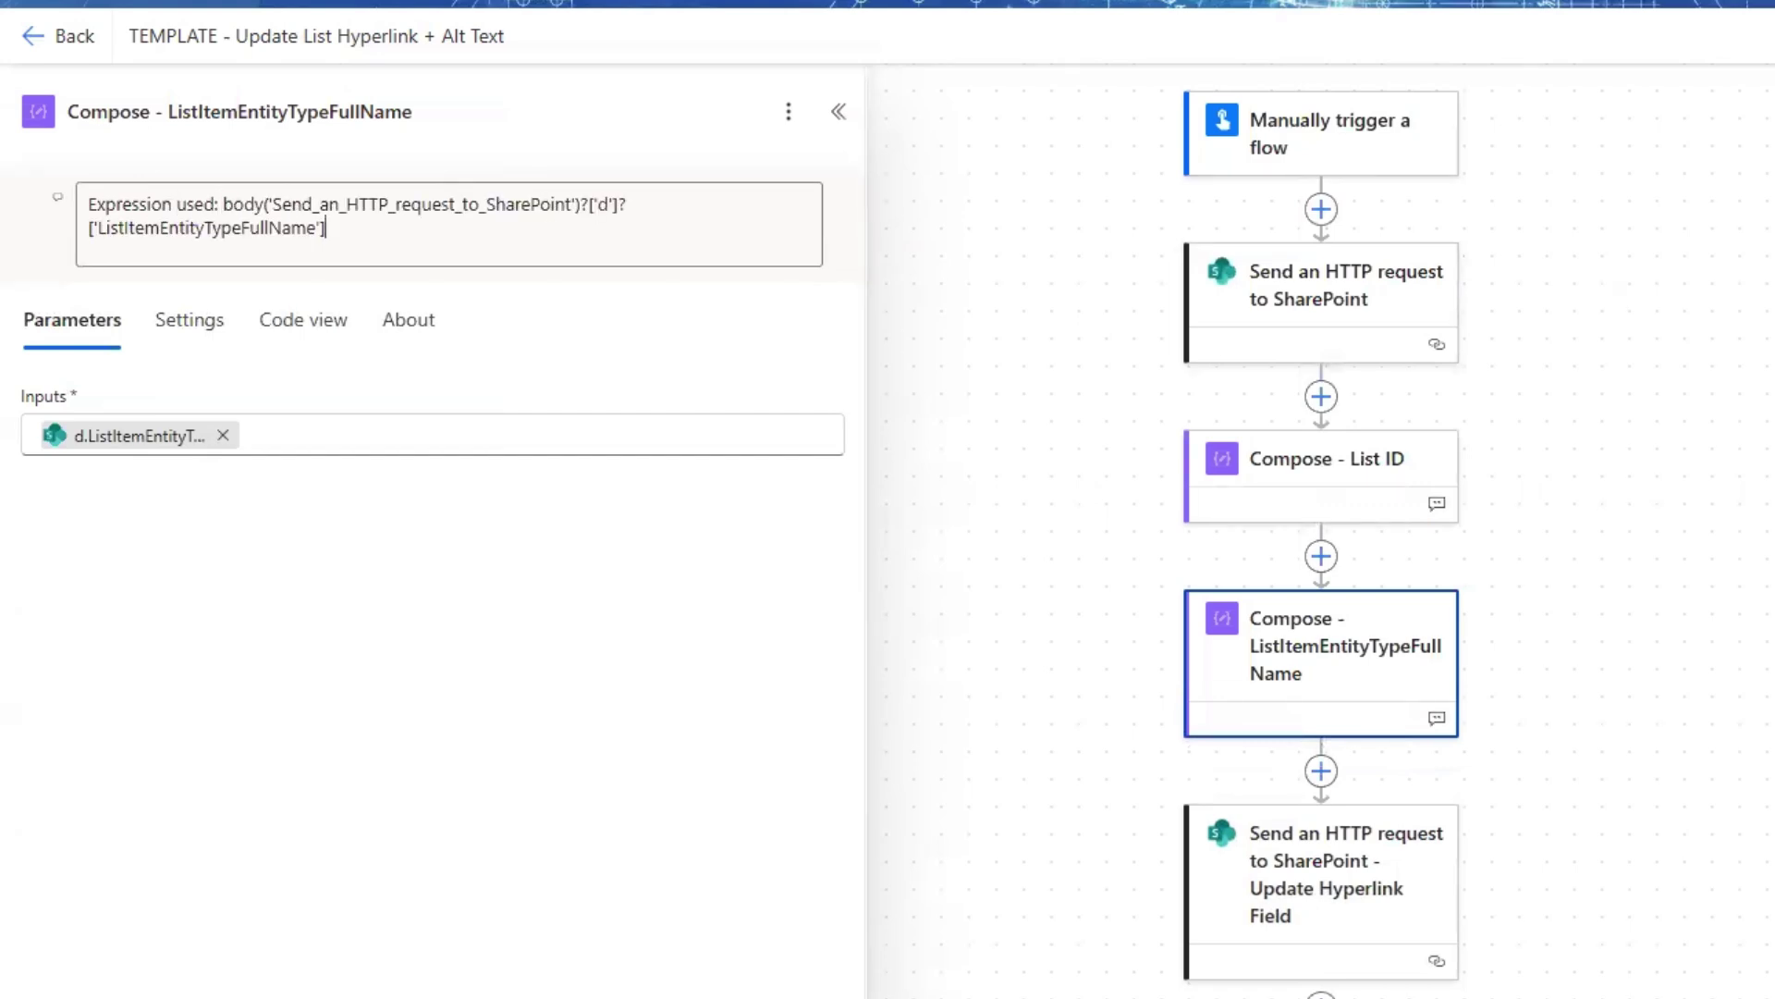
key(ctrl+s)
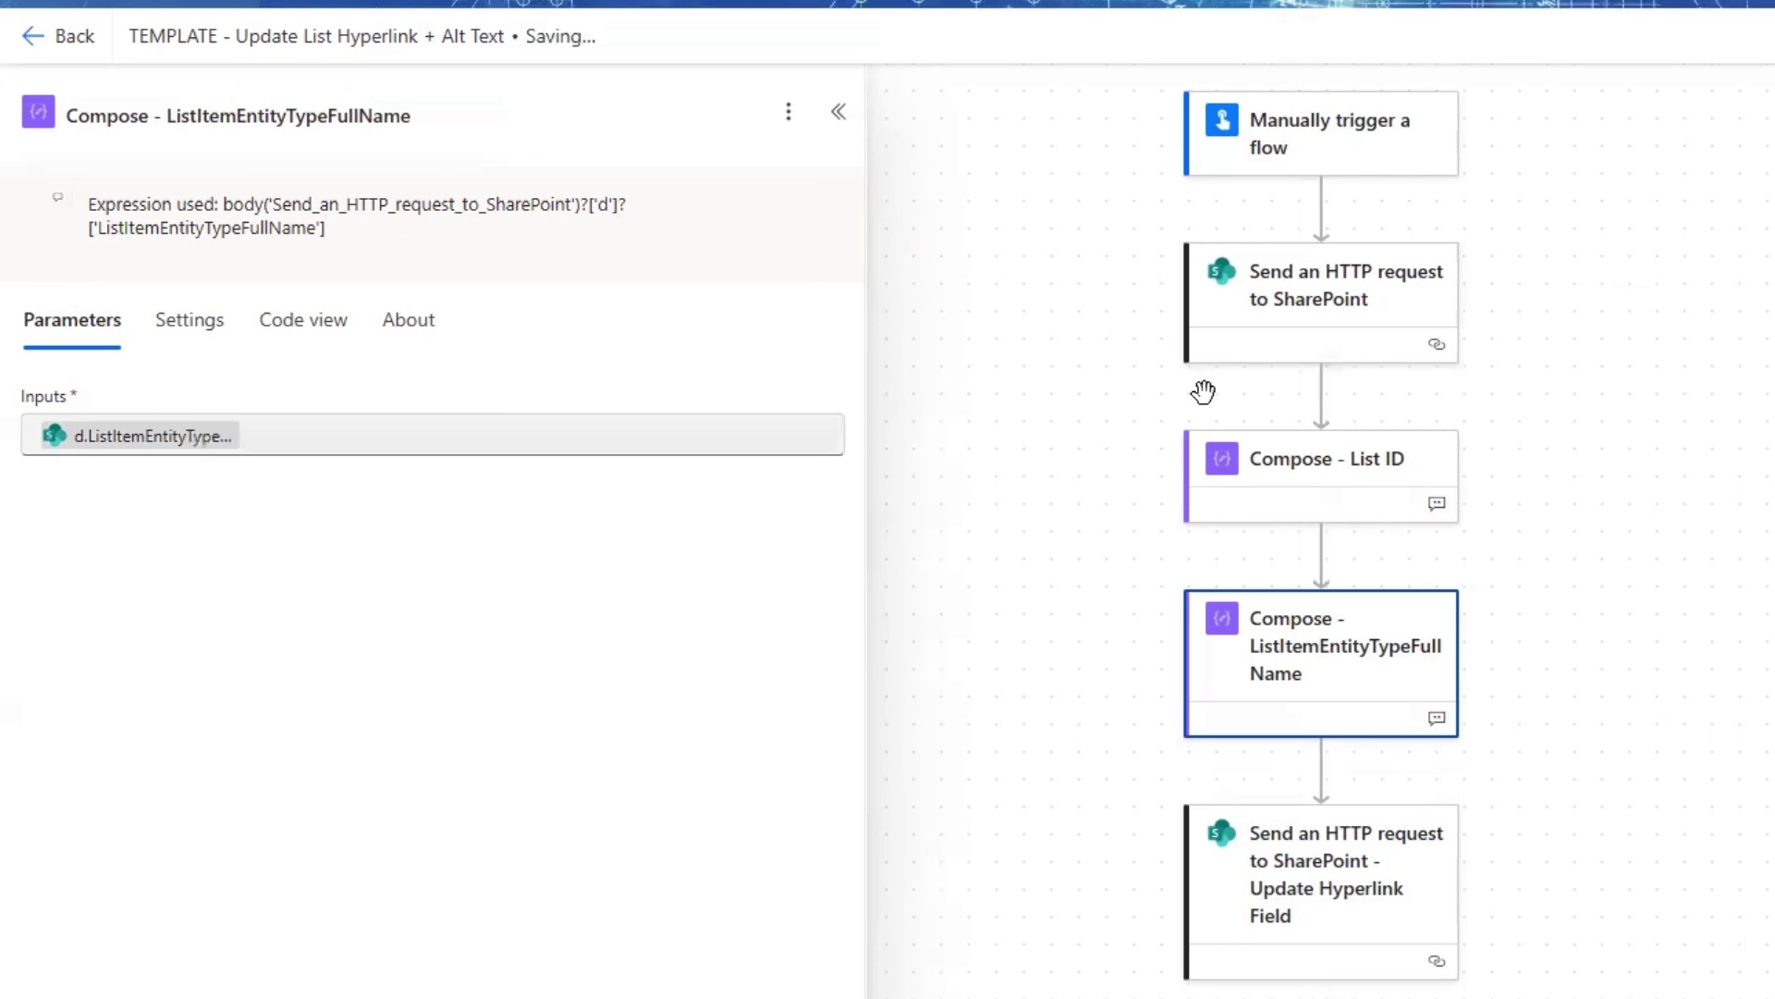